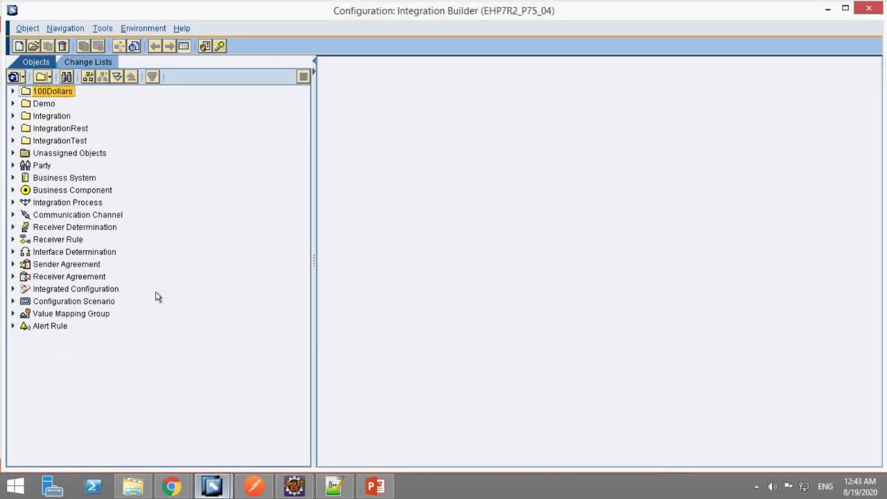
Switch to Postman and examine the GetAllTeams POST request's URL parts, headers and x-www-form-urlencoded body.
mouse_move(257, 491)
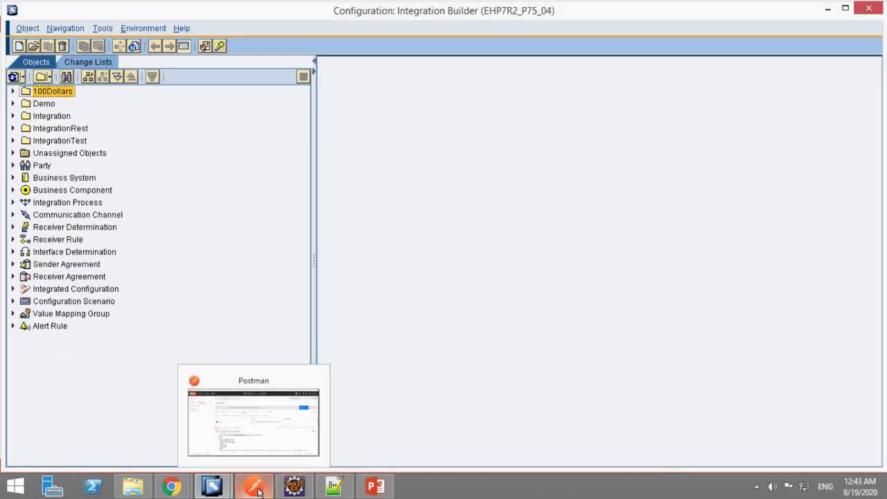
click(248, 435)
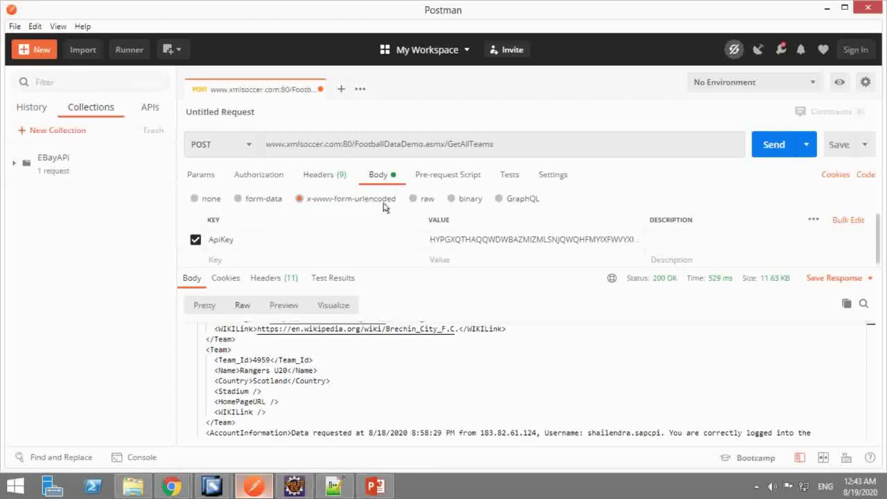
double_click(207, 241)
click(322, 176)
click(377, 175)
drag(266, 144, 336, 144)
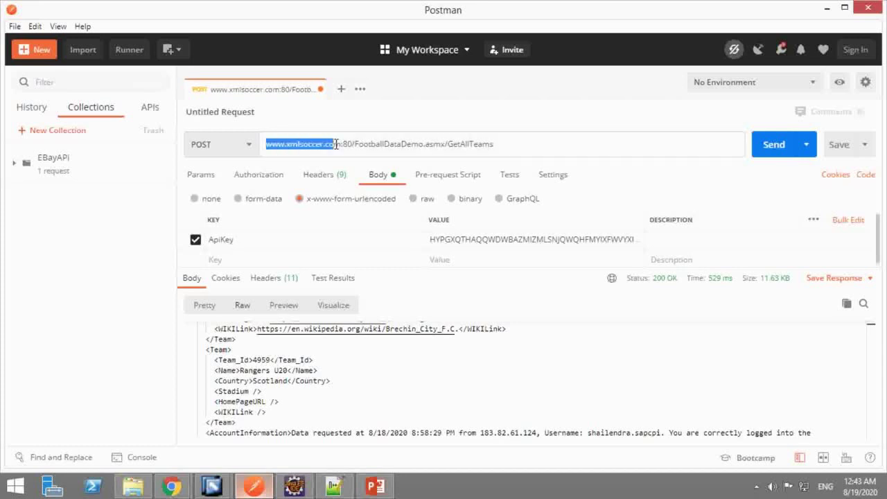
click(349, 143)
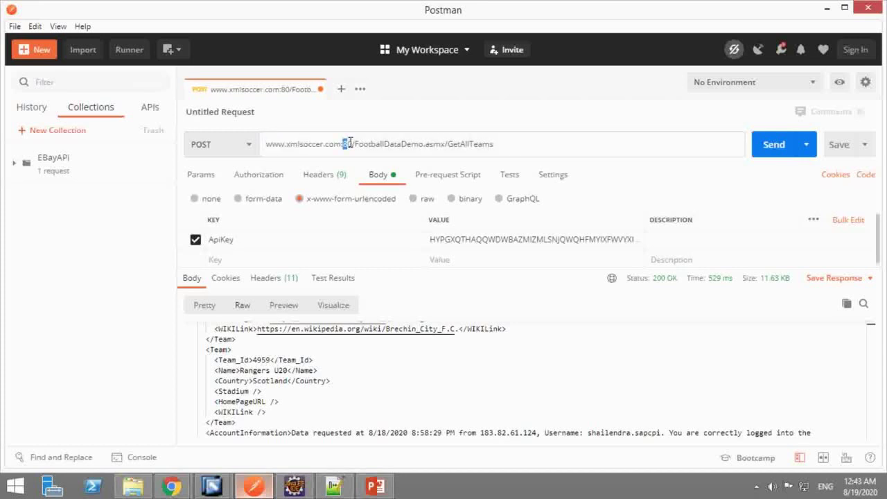
drag(355, 143, 499, 143)
click(538, 143)
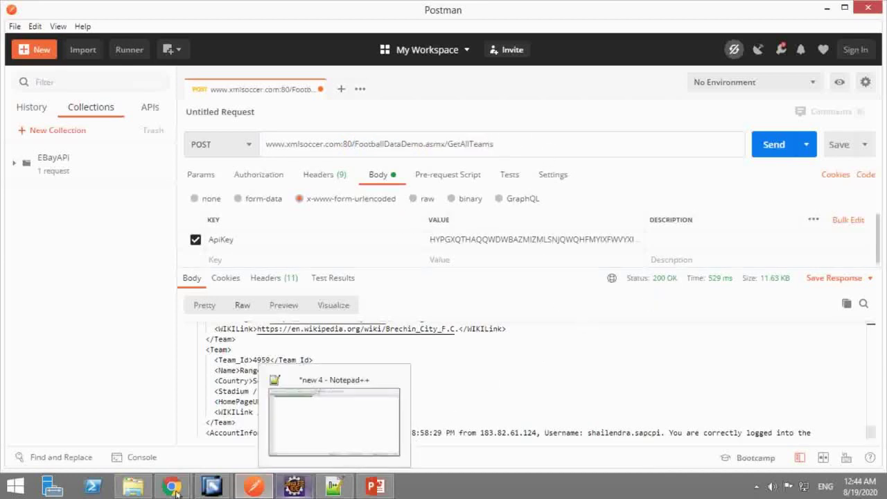
Switch to Chrome and review the sample HTTP GET and HTTP POST requests and responses on the GetAllTeams documentation page.
mouse_move(171, 485)
click(186, 437)
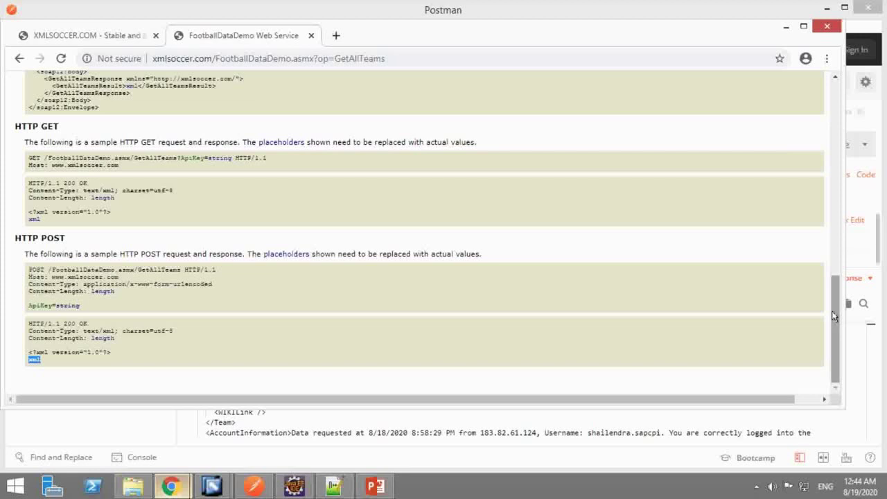
scroll(832, 292, up, 3)
scroll(836, 319, down, 3)
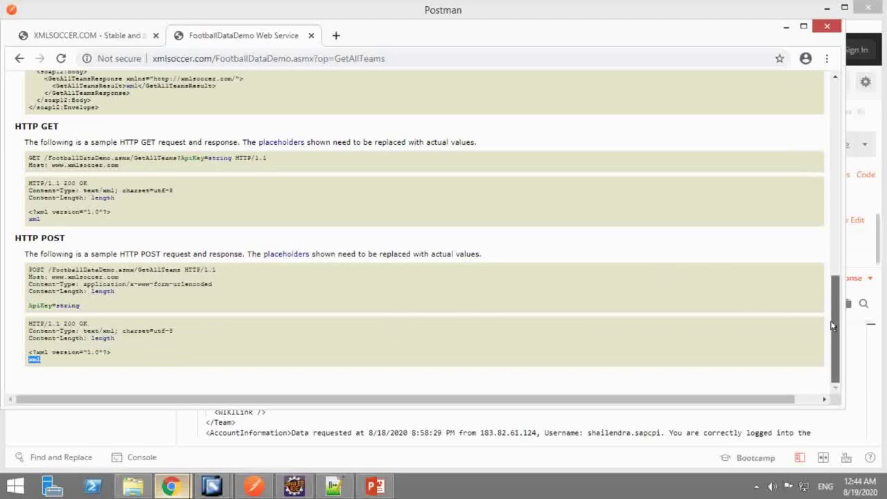
drag(833, 325, 830, 294)
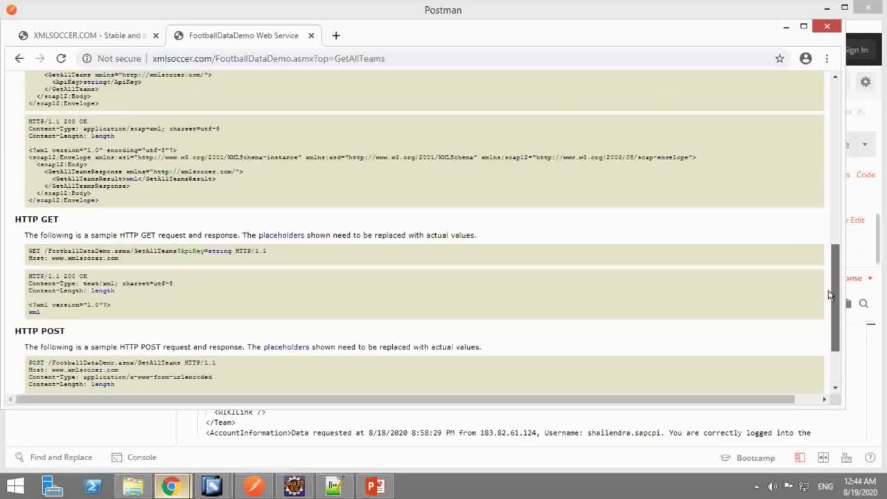
drag(830, 294, 835, 341)
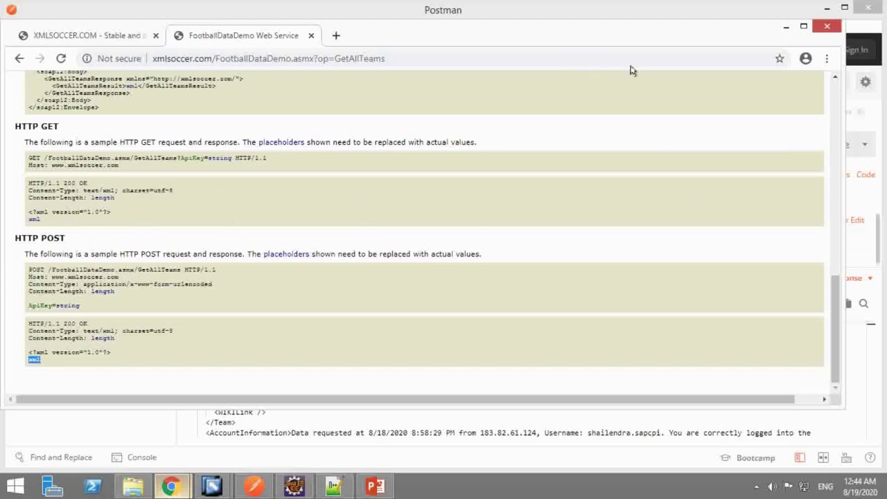
click(786, 31)
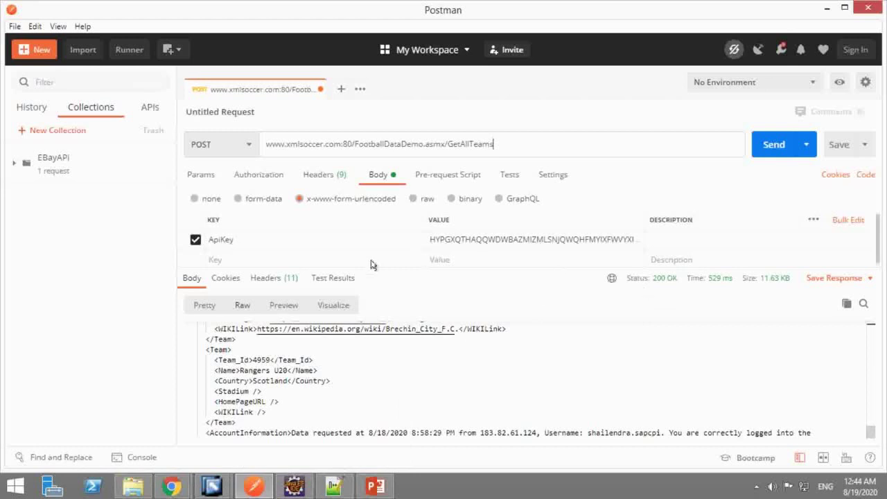
Examine the XML structure of the GetAllTeams response in Postman, from the XMLSOCCER.COM root through its Team records.
click(871, 337)
scroll(872, 347, down, 10)
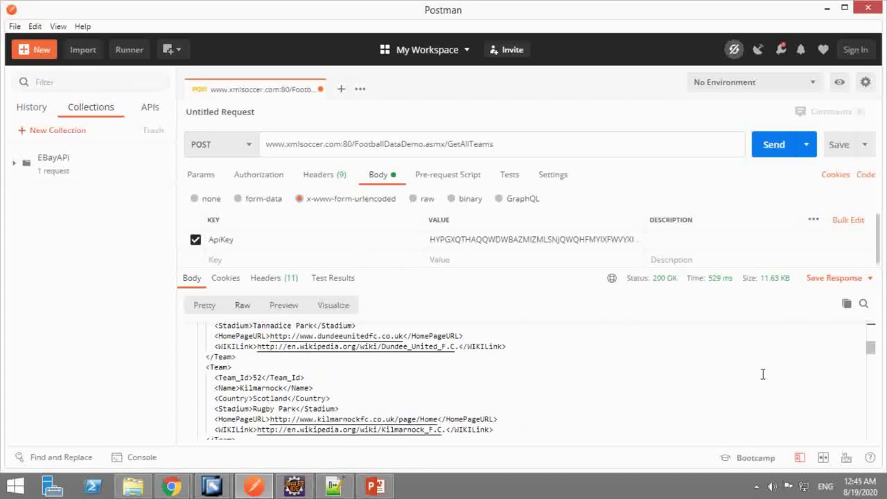
scroll(871, 354, down, 8)
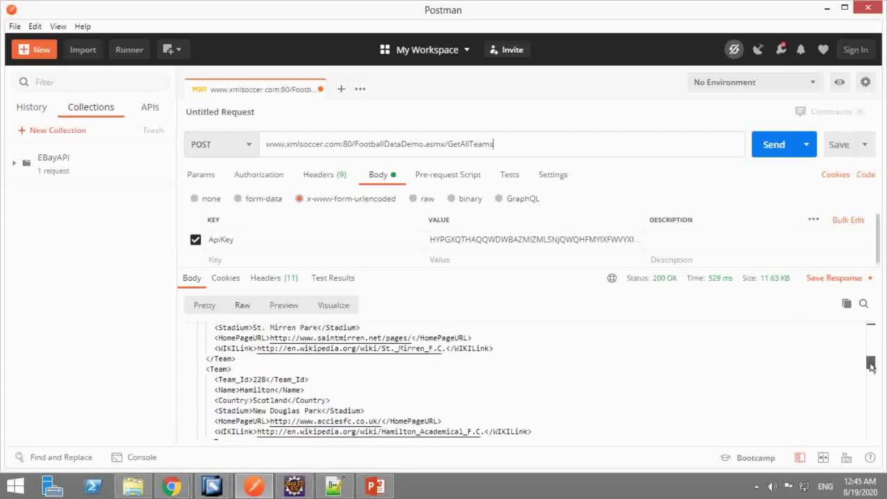
drag(331, 380, 205, 349)
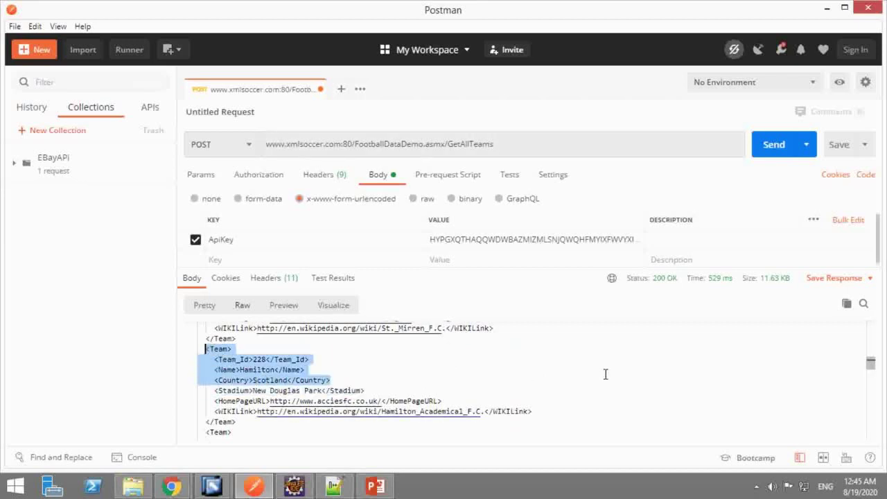
drag(871, 361, 871, 322)
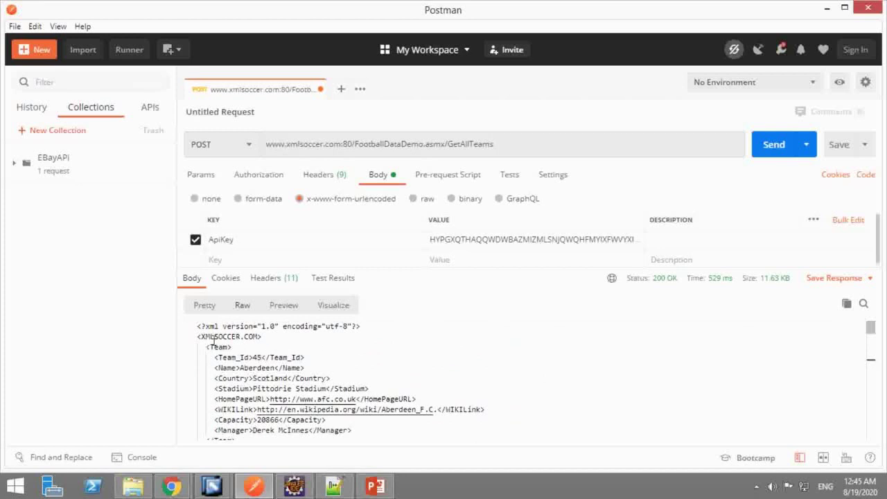
drag(198, 337, 430, 409)
drag(872, 331, 870, 422)
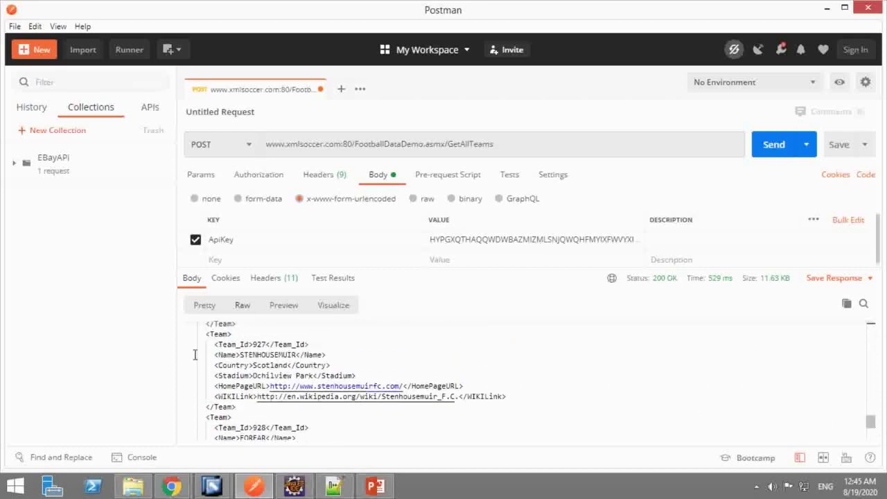
Switch to PowerPoint and review the Interface Design slide of the HTTP adapter presentation.
click(377, 485)
click(215, 207)
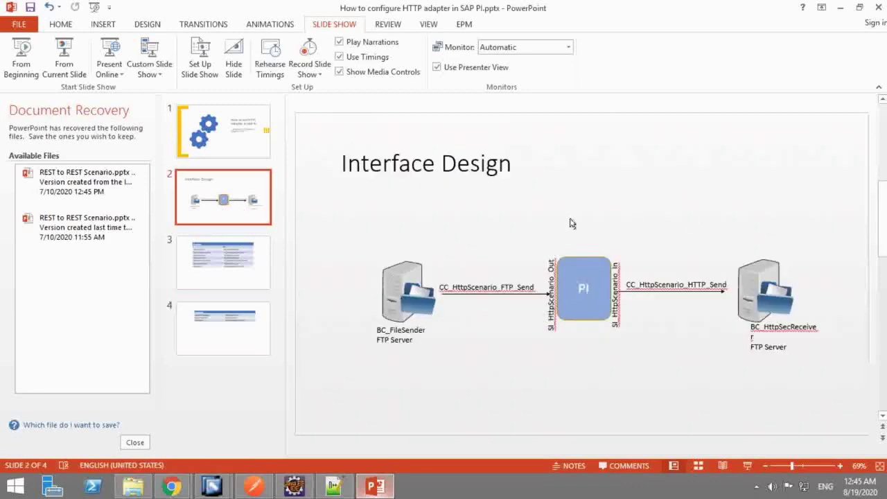
click(839, 8)
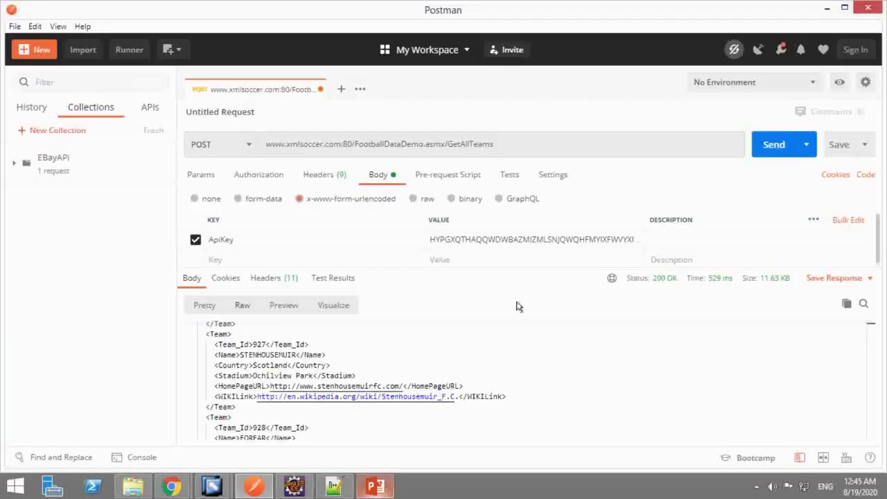
Switch to the Integration Builder configuration window, dismiss the system messages and collapse the Integration folder.
click(211, 486)
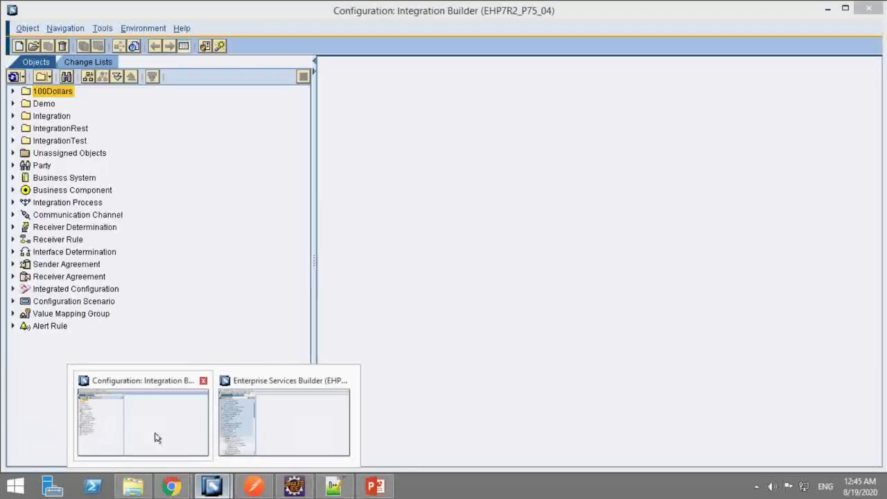
click(155, 436)
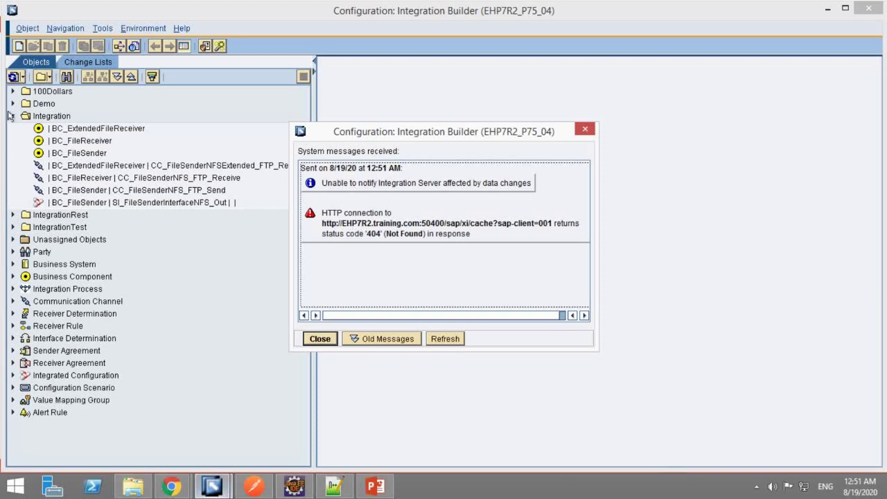
click(320, 338)
click(11, 117)
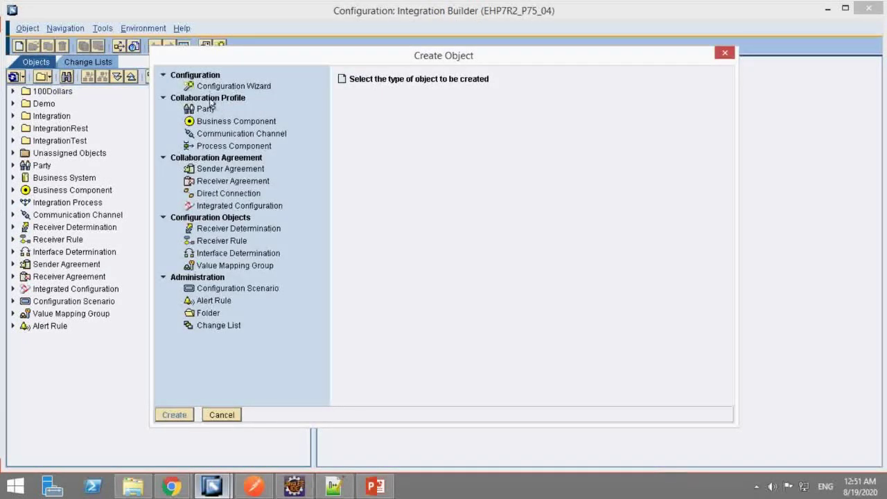
Create a new configuration folder named HttpScenario.
click(208, 122)
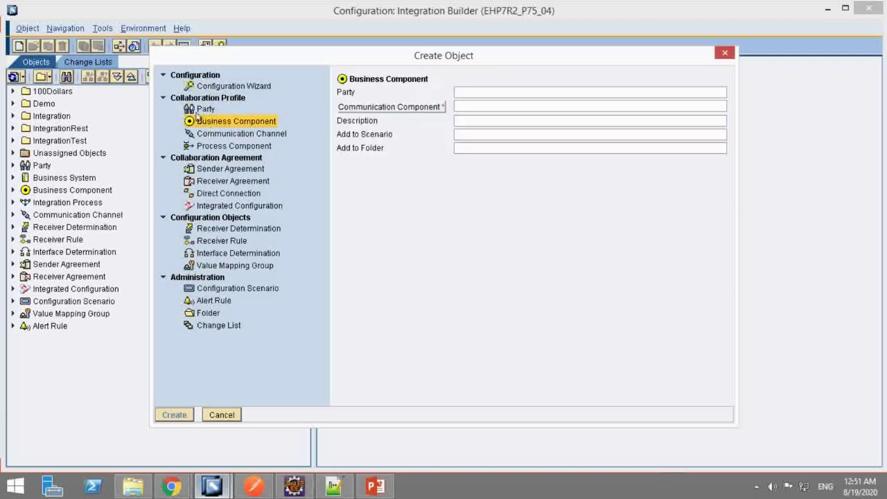
click(207, 315)
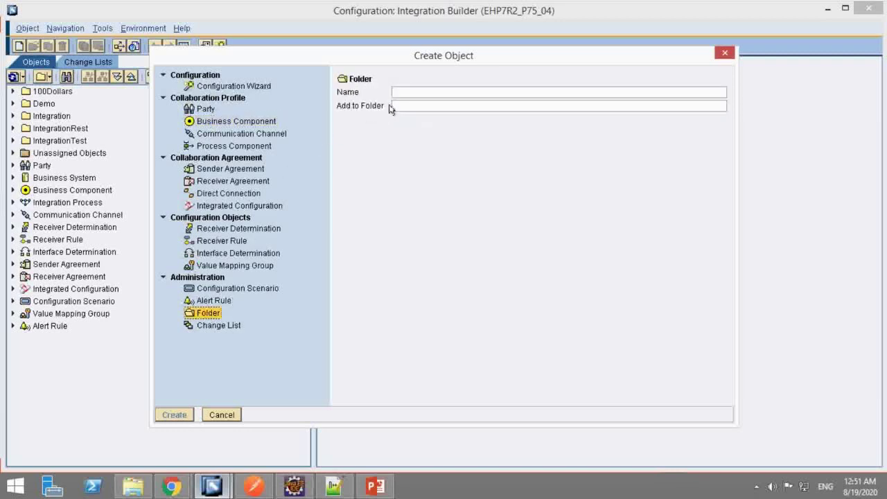
click(405, 91)
text(HttpScenario)
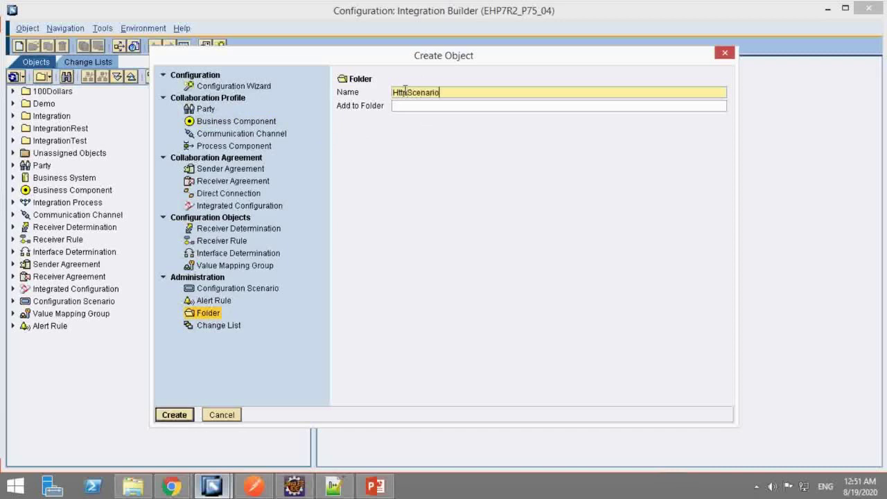
key(Return)
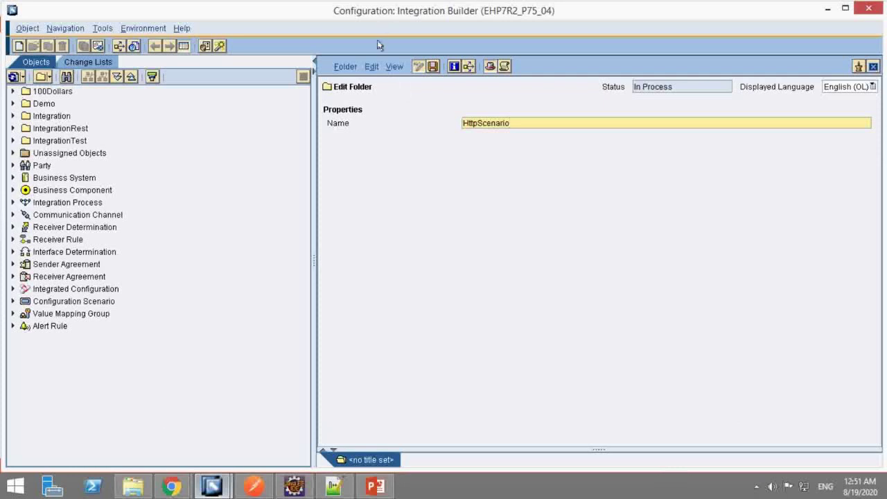
Activate the standard change list containing the HttpScenario folder.
click(344, 66)
click(350, 136)
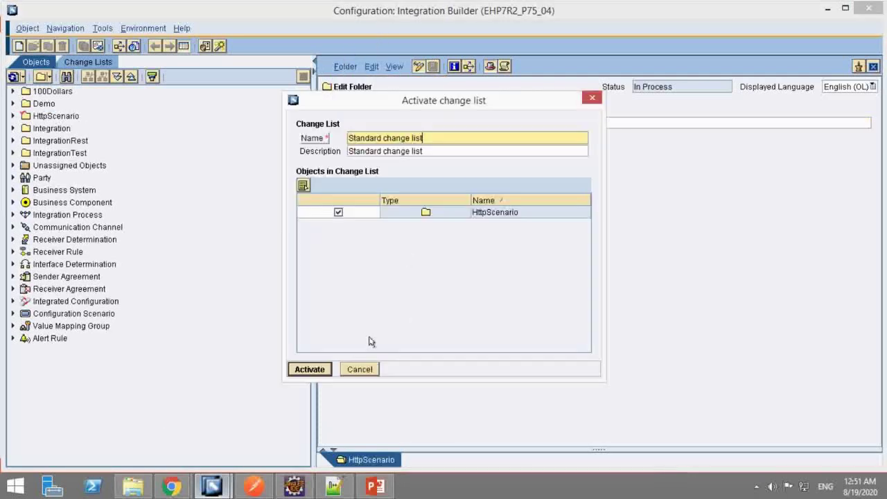
click(310, 368)
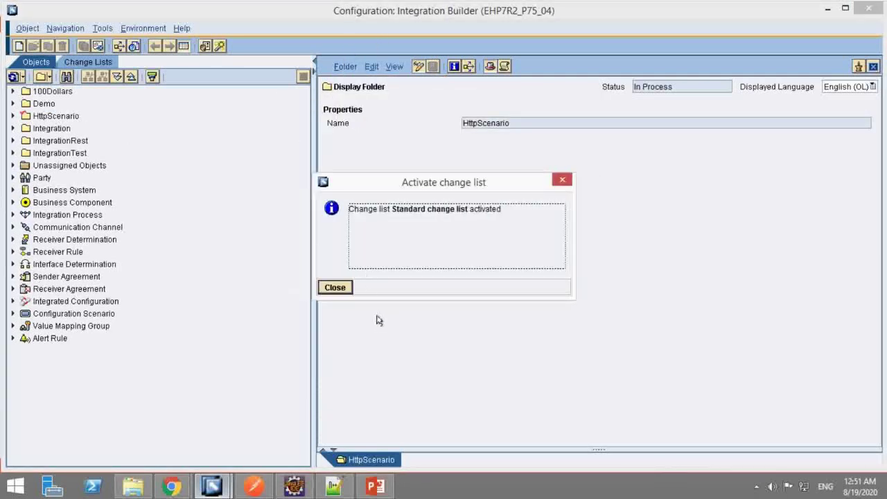
click(325, 289)
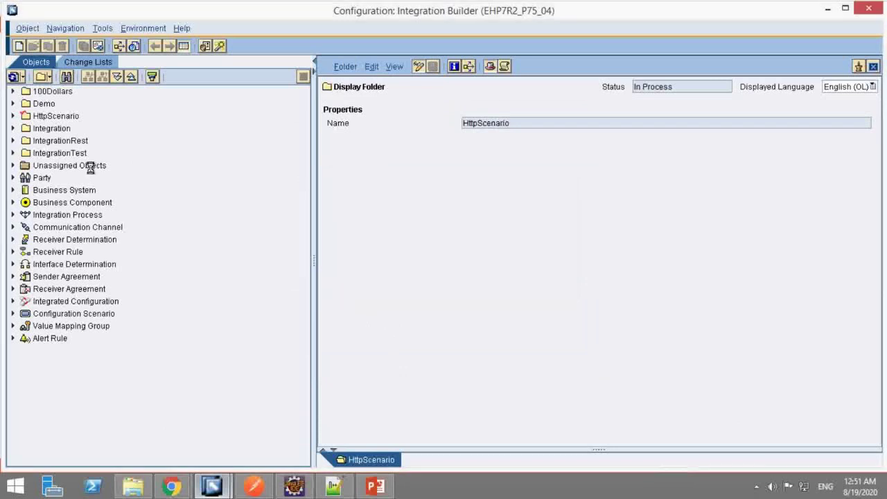
Start a new business component in the HttpScenario folder, and copy the sender system name BC_HttpSecSender from the ID Objects slide in PowerPoint.
click(61, 116)
key(ctrl+n)
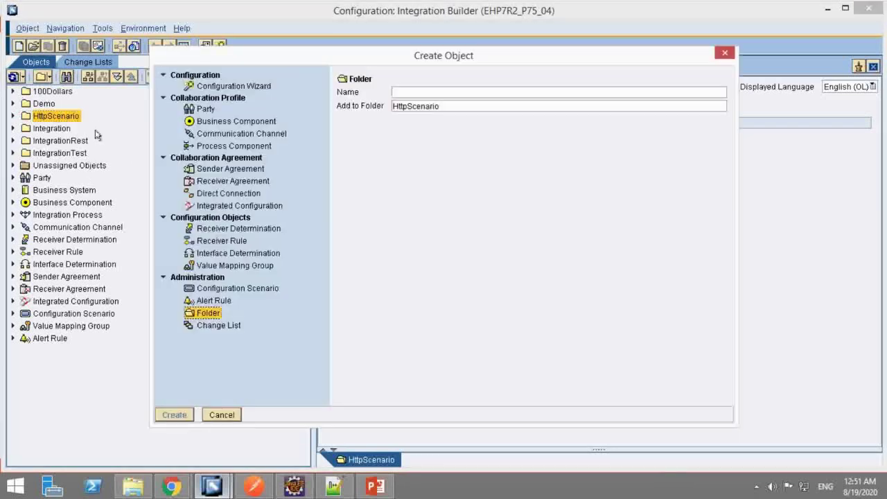
click(212, 120)
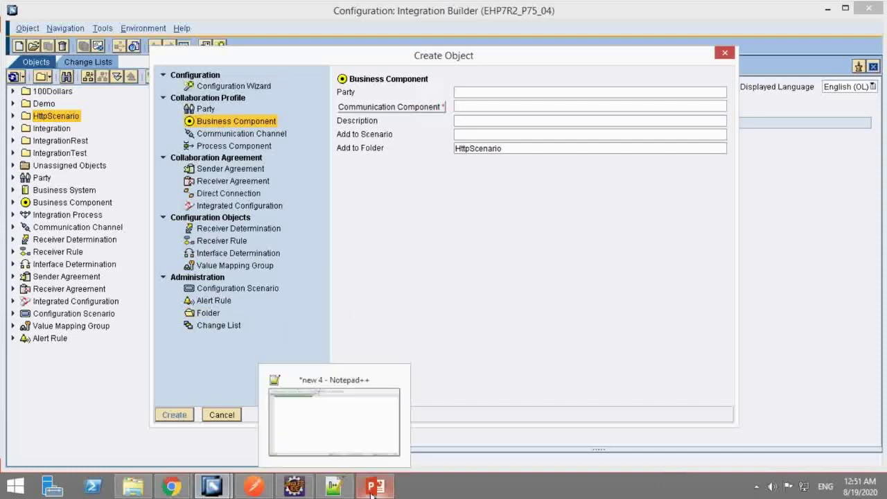
mouse_move(372, 492)
click(371, 433)
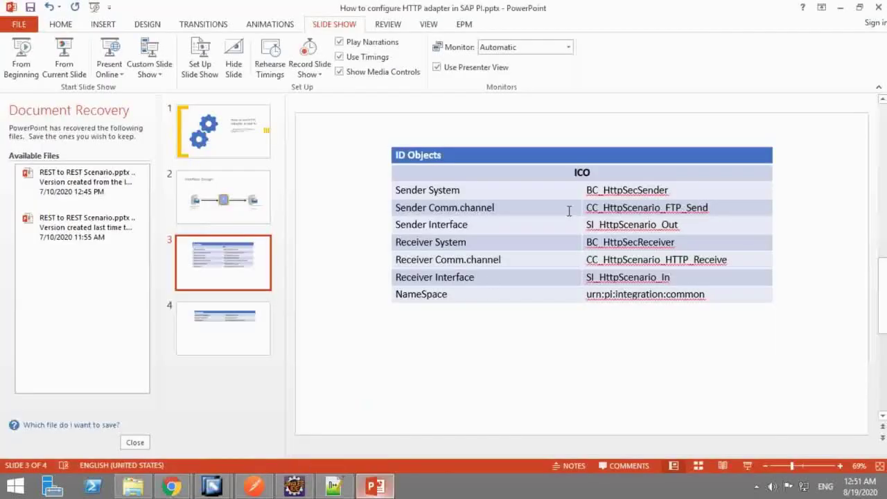
click(582, 192)
key(ctrl+c)
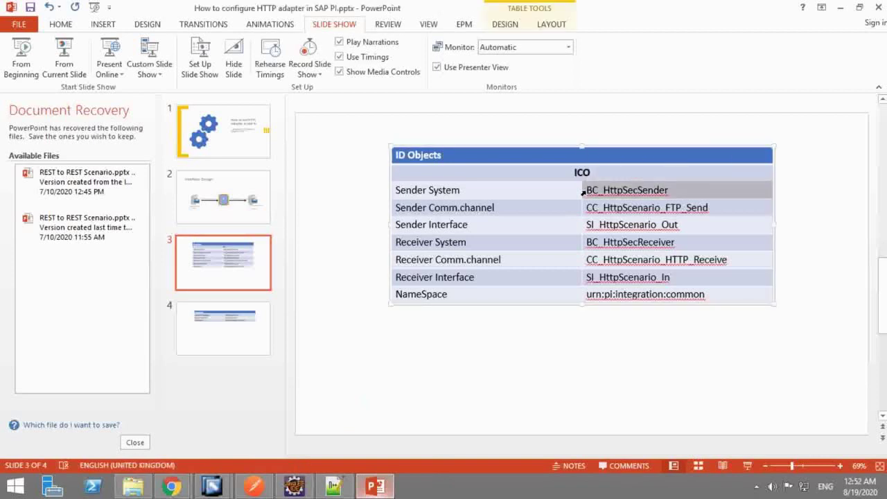
Return to Integration Builder and create the business component BC_HttpSecSender in the HttpScenario folder.
key(alt)
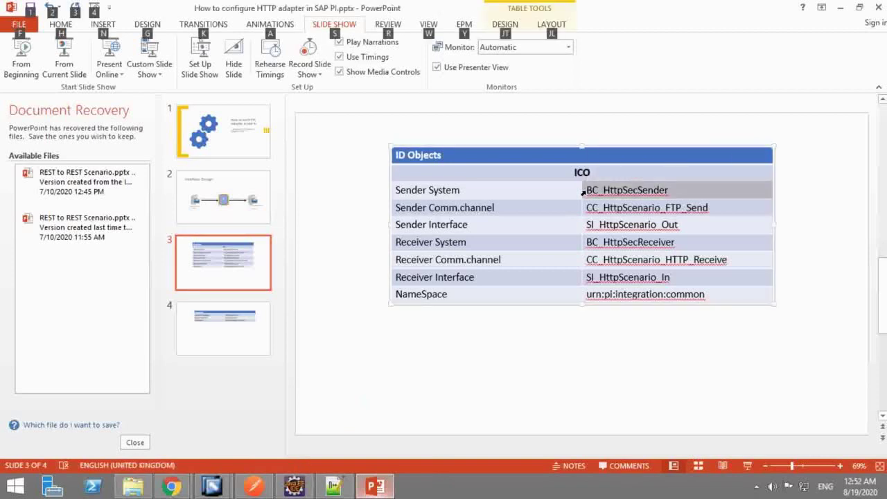
key(alt)
key(alt+Tab)
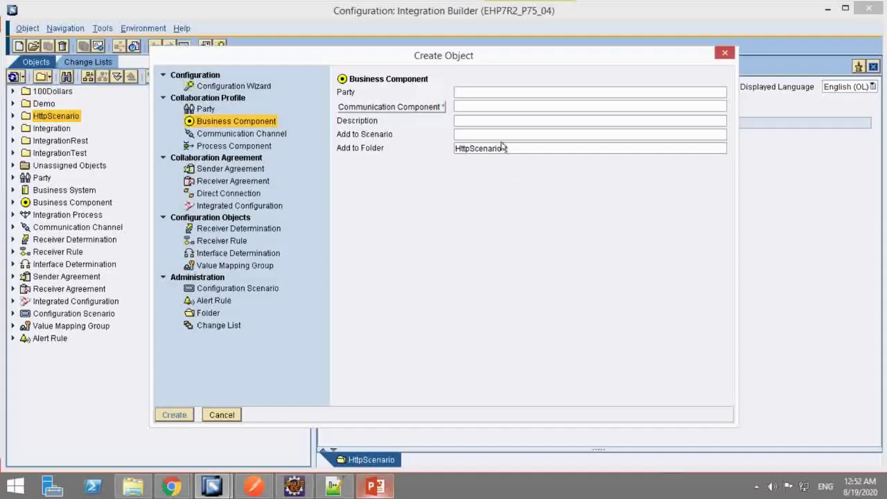
key(ctrl+v)
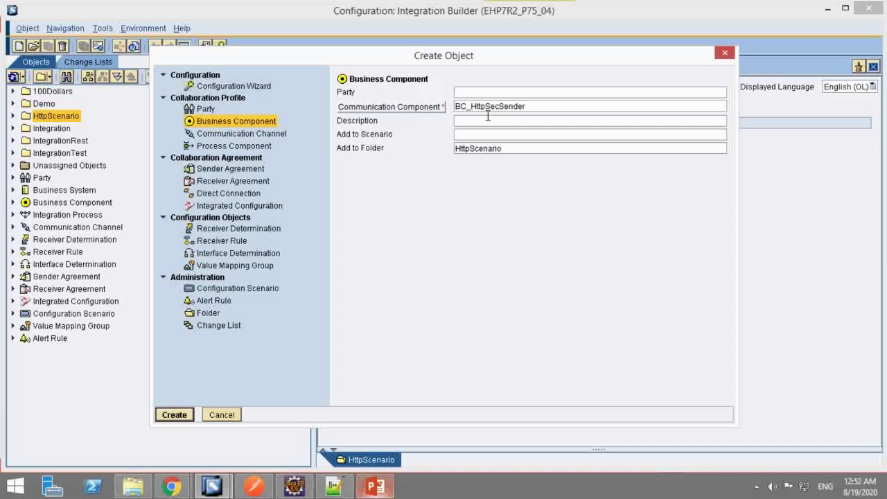
click(458, 159)
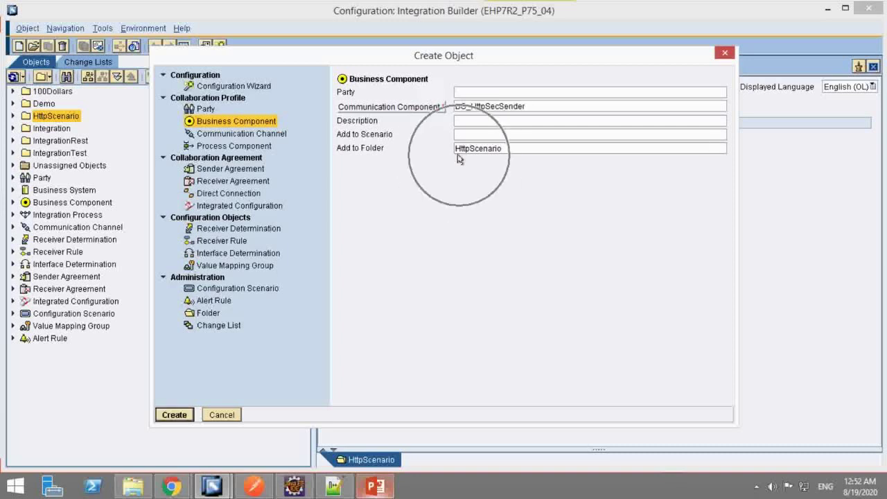
key(Return)
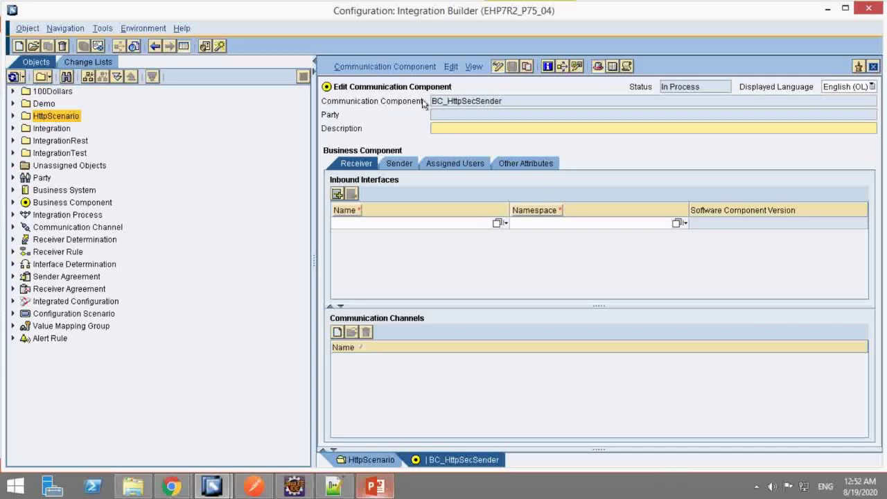
Activate the standard change list containing BC_HttpSecSender, then expand and select the HttpScenario folder.
click(384, 66)
click(363, 150)
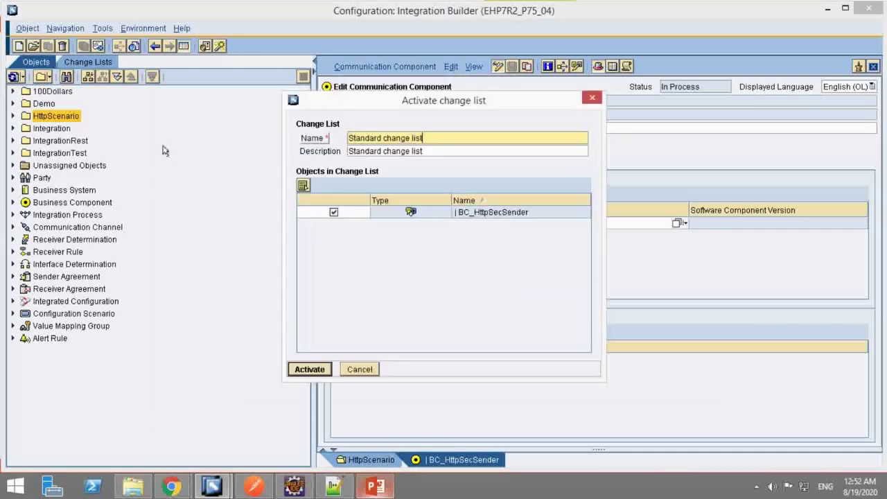
click(310, 369)
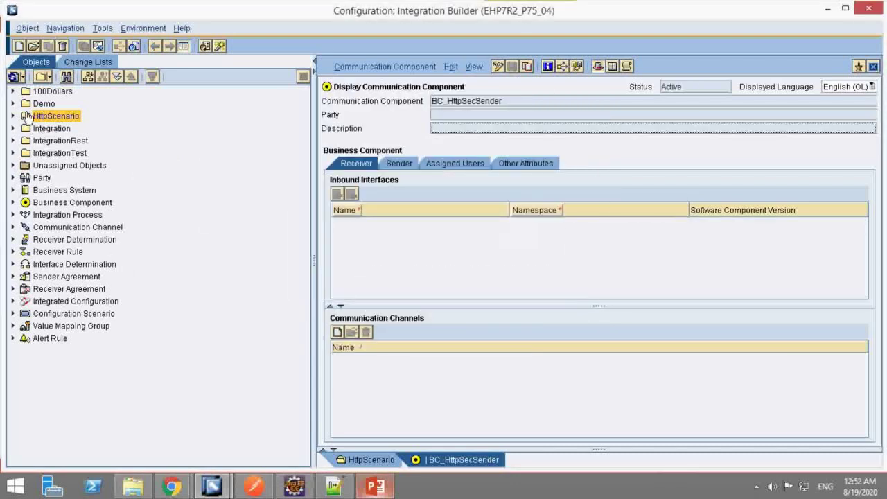
click(12, 115)
click(71, 118)
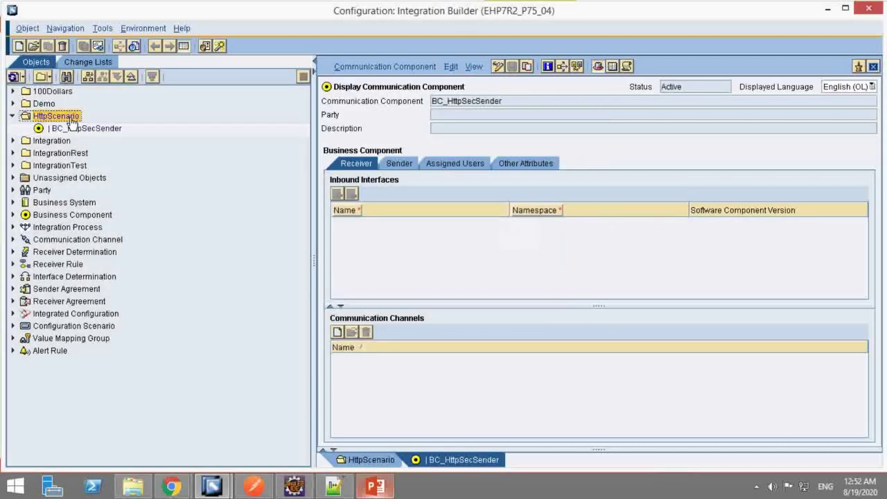
Switch to PowerPoint and copy the receiver system name BC_HttpSecReceiver from the ID Objects table.
click(388, 485)
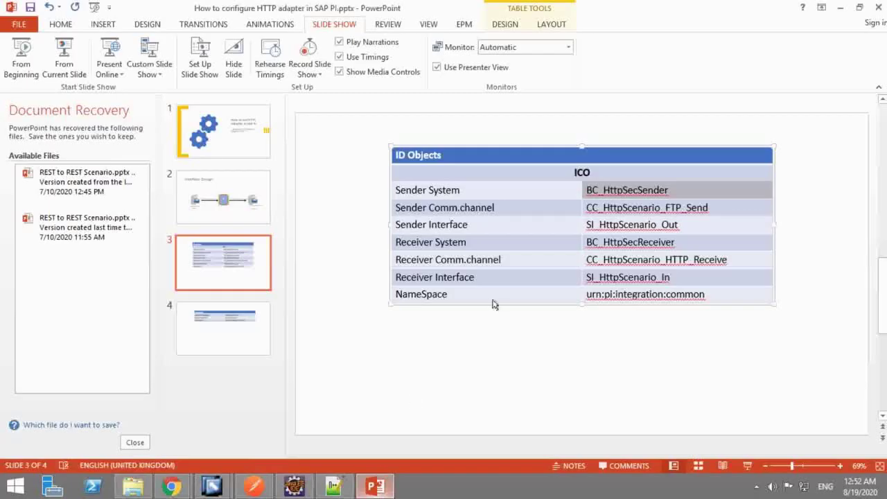
click(586, 240)
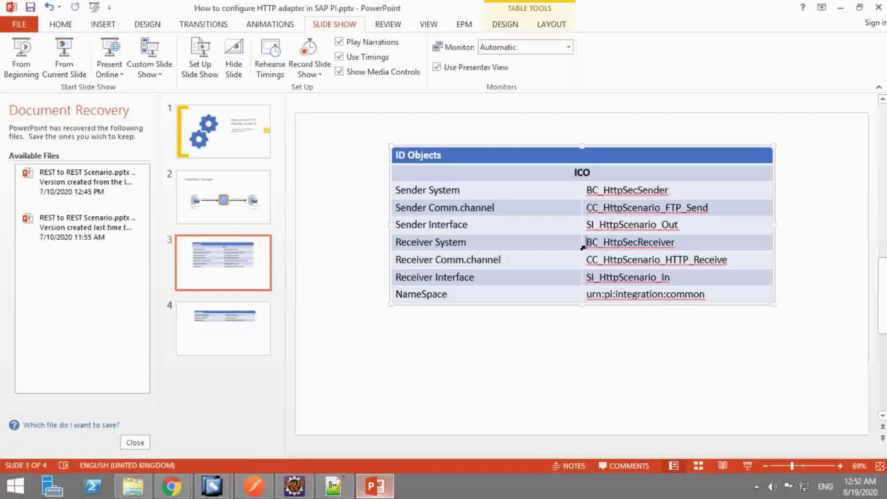
click(582, 244)
click(583, 244)
key(ctrl+c)
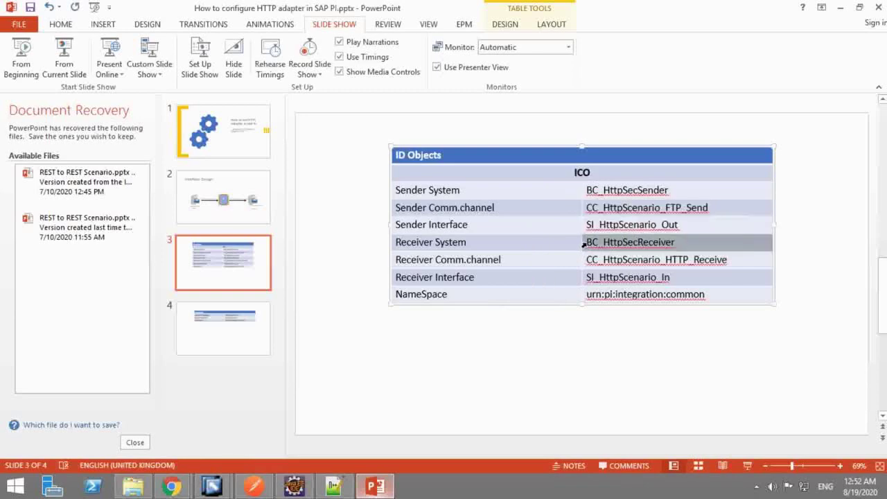
Return to Integration Builder and create the business component BC_HttpSecReceiver in the HttpScenario folder, without a trailing space in its name.
key(alt+Tab)
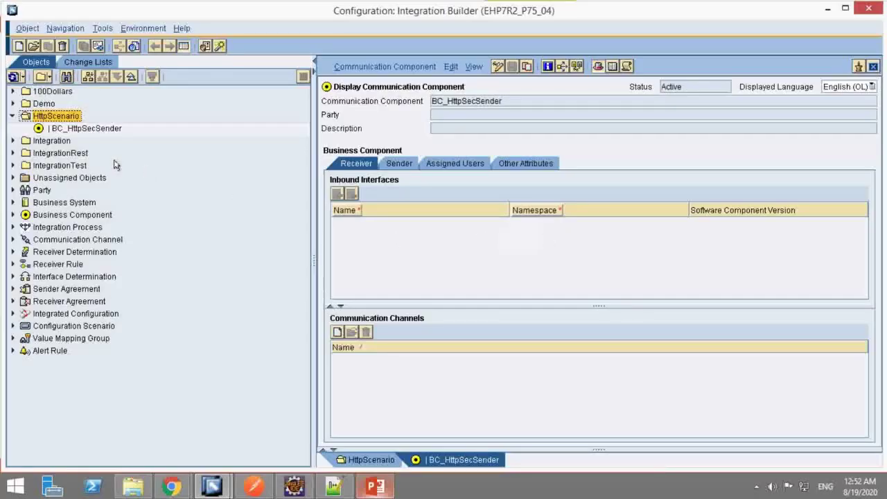
key(ctrl+n)
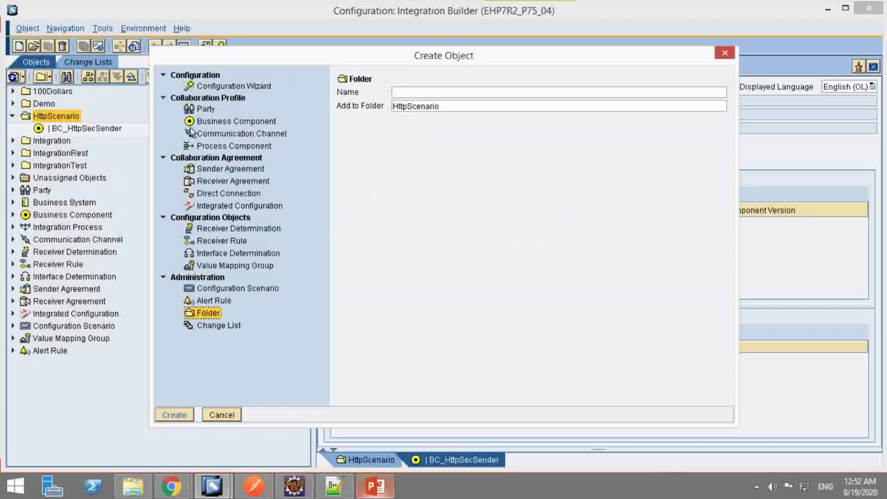
click(206, 123)
key(ctrl+v)
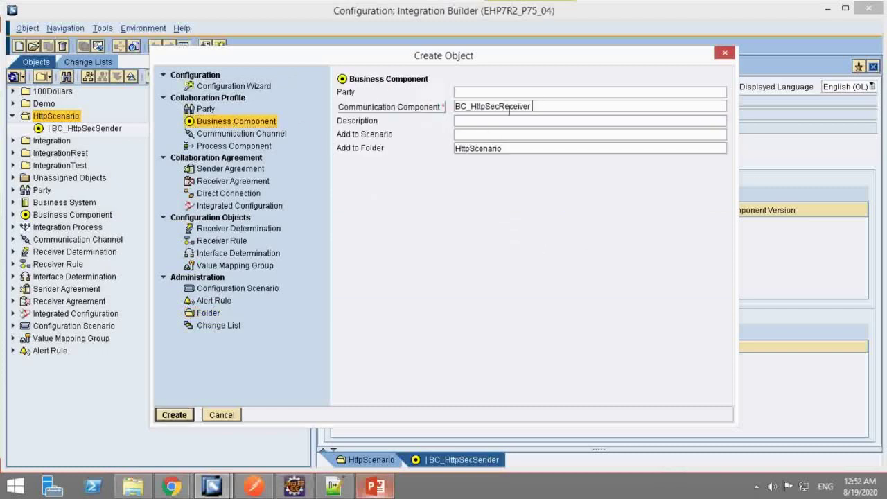
key(BackSpace)
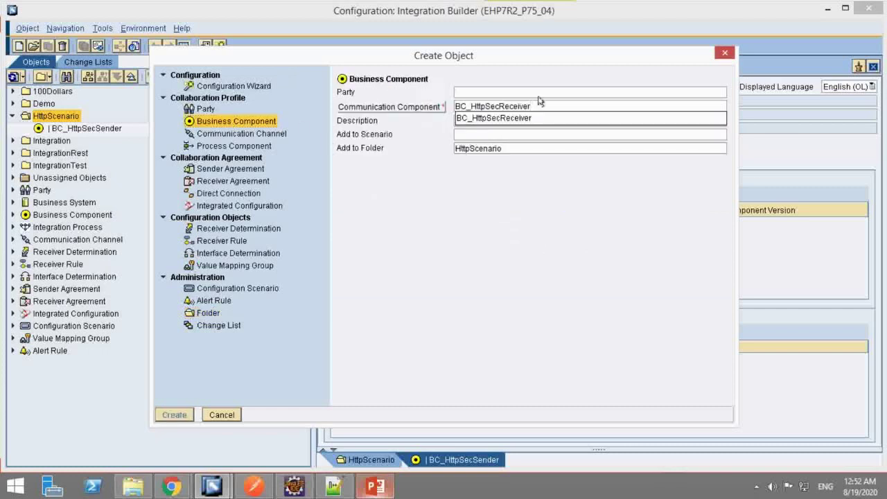
key(Return)
key(Return)
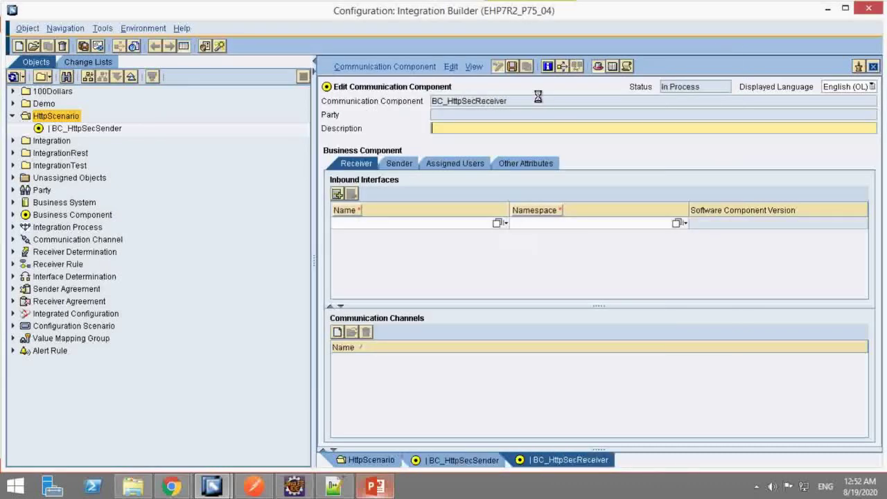
Activate the standard change list containing BC_HttpSecReceiver and dismiss the activation message.
click(383, 63)
click(369, 150)
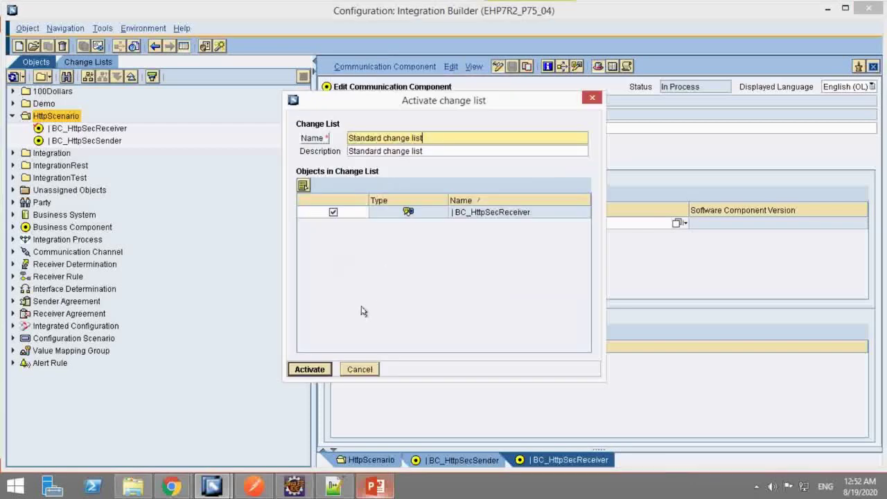
click(318, 370)
click(334, 287)
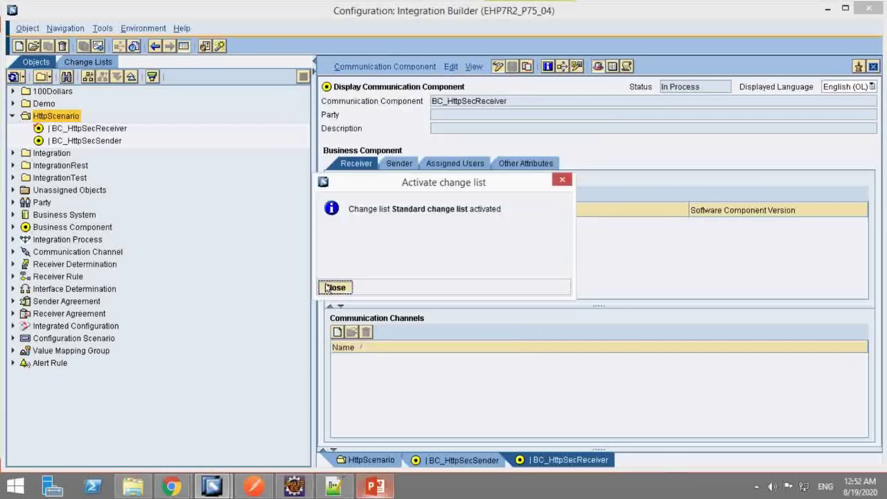
Check the sender channel entry on the PowerPoint slide, then start a new communication channel in Integration Builder's HttpScenario folder.
click(371, 490)
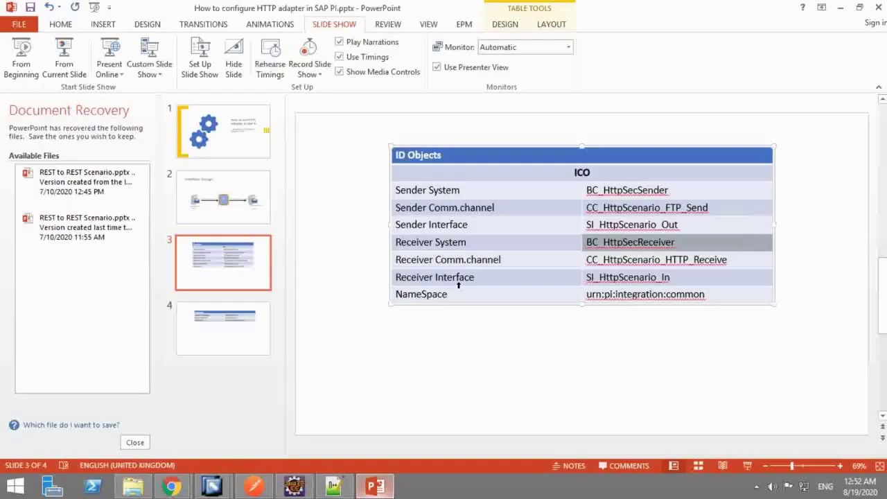
click(582, 210)
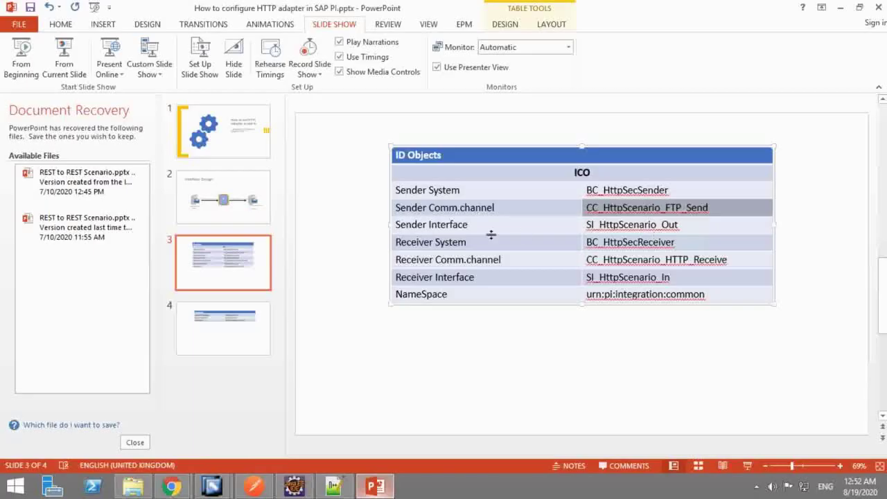
key(alt+Tab)
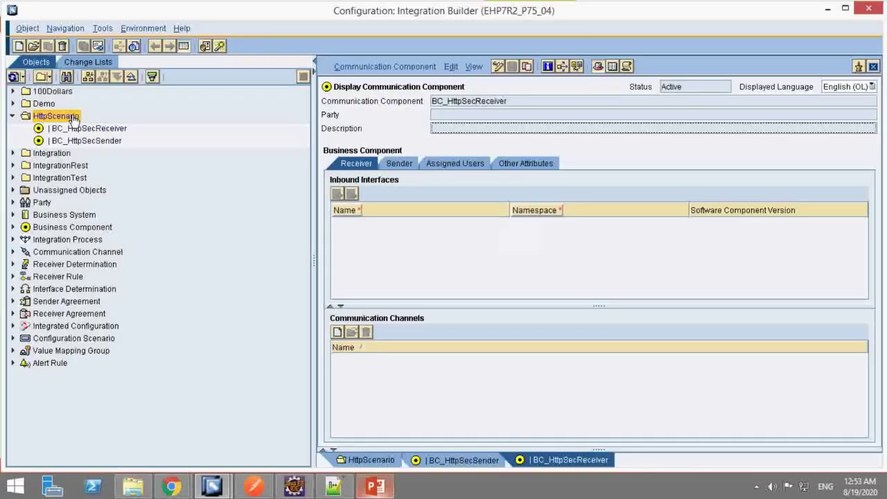
key(ctrl+n)
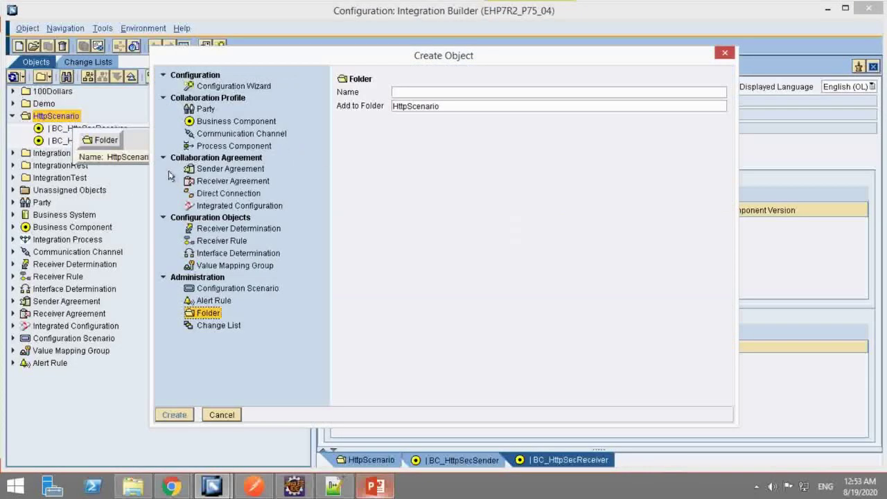
click(213, 134)
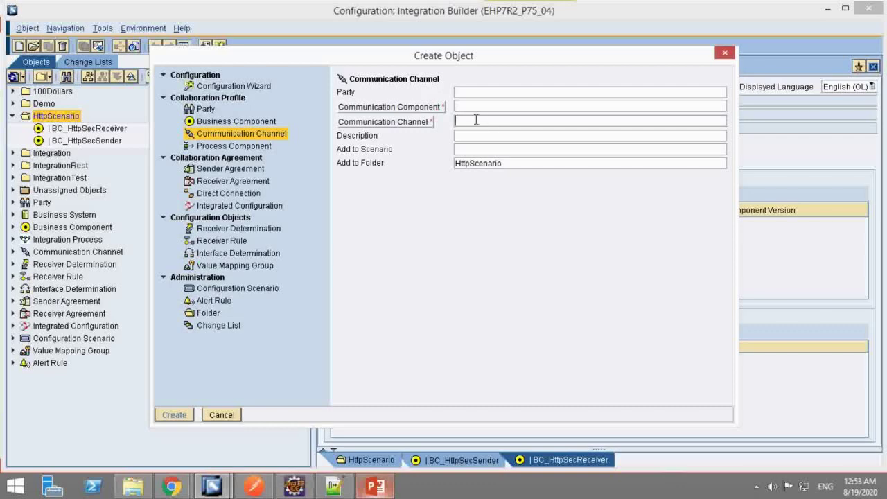
Copy CC_HttpScenario_FTP_Send from the PowerPoint slide and enter it as the communication channel name in Integration Builder.
click(374, 487)
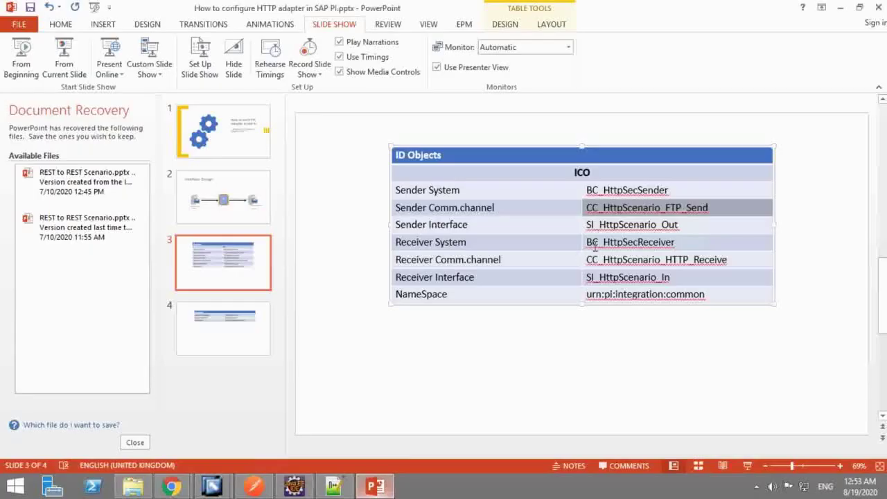
click(580, 208)
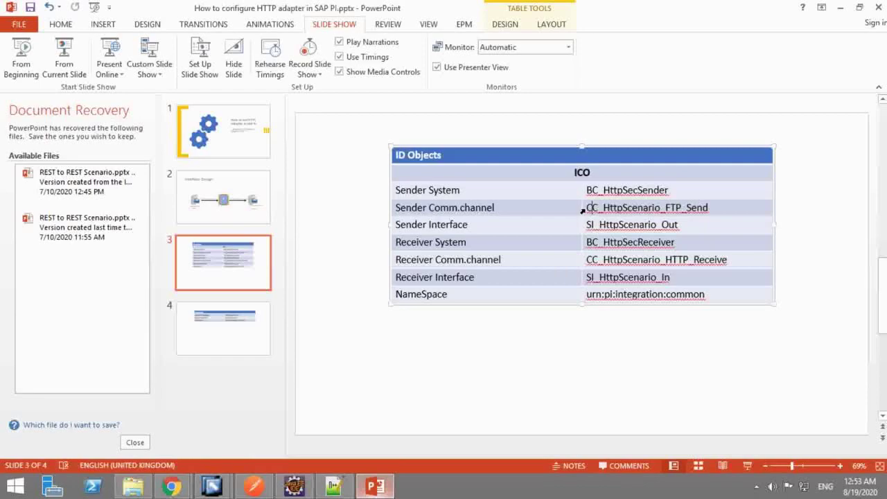
click(582, 211)
key(ctrl+c)
key(alt+Tab)
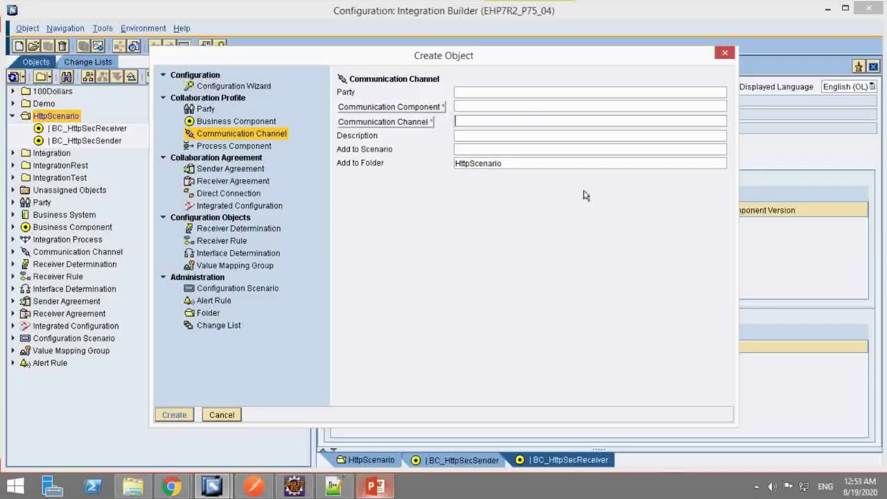
key(ctrl+v)
click(533, 132)
click(512, 108)
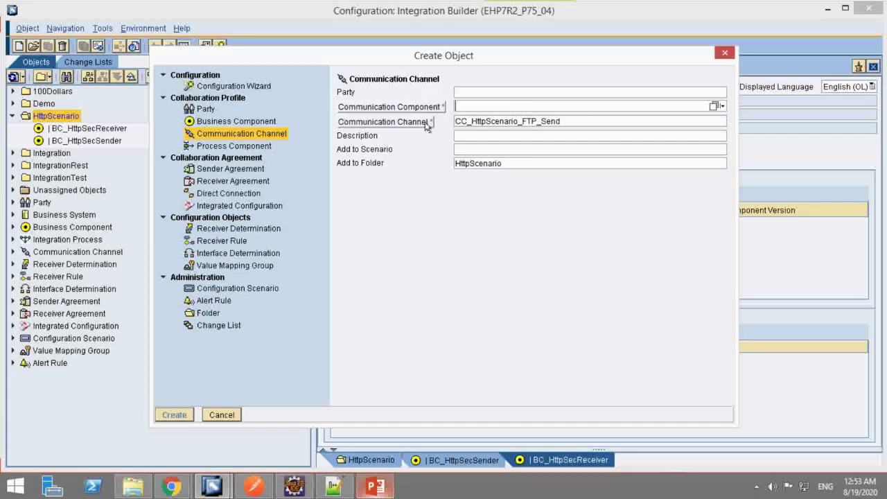
Copy BC_HttpSecSender from the PowerPoint slide and set it as the new channel's communication component in Integration Builder, without a trailing space.
click(374, 486)
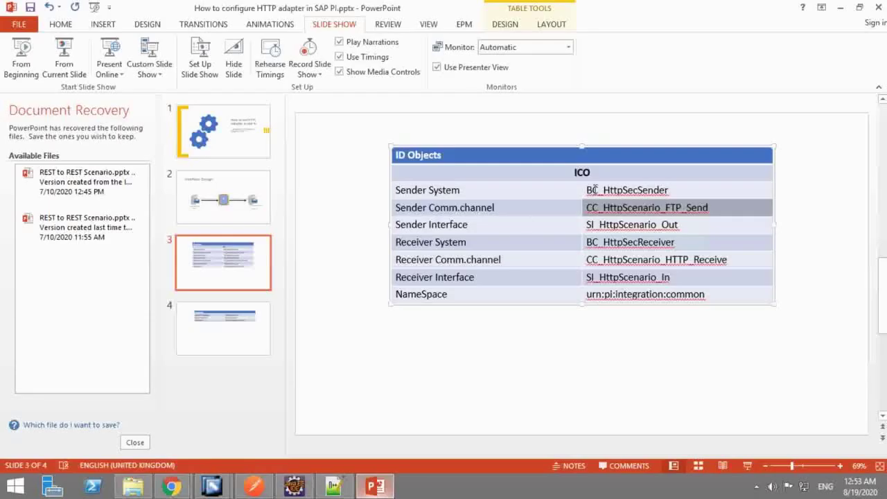
click(582, 194)
key(ctrl+c)
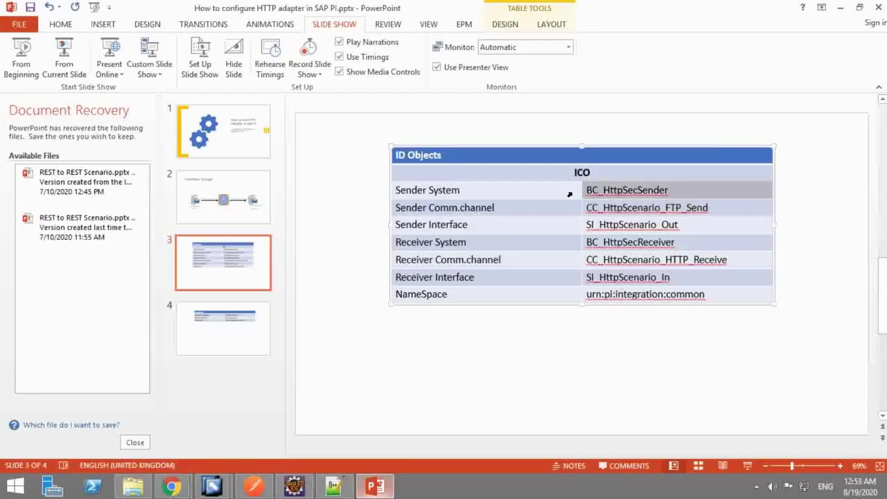
key(alt+Tab)
key(ctrl+v)
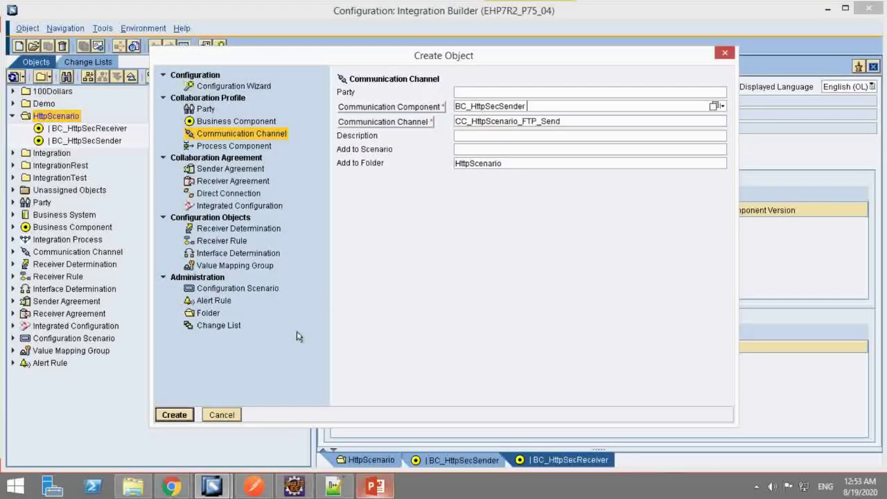
key(BackSpace)
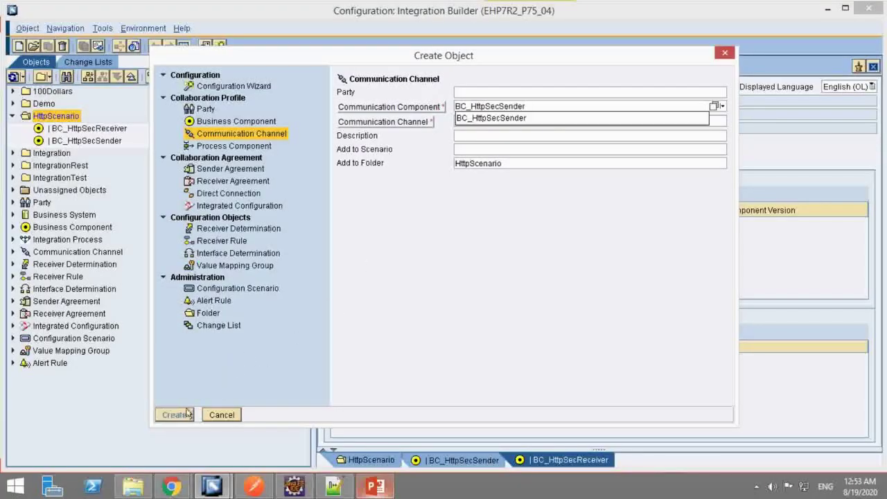
Create the CC_HttpScenario_FTP_Send communication channel and dismiss the received system messages.
click(279, 360)
click(178, 413)
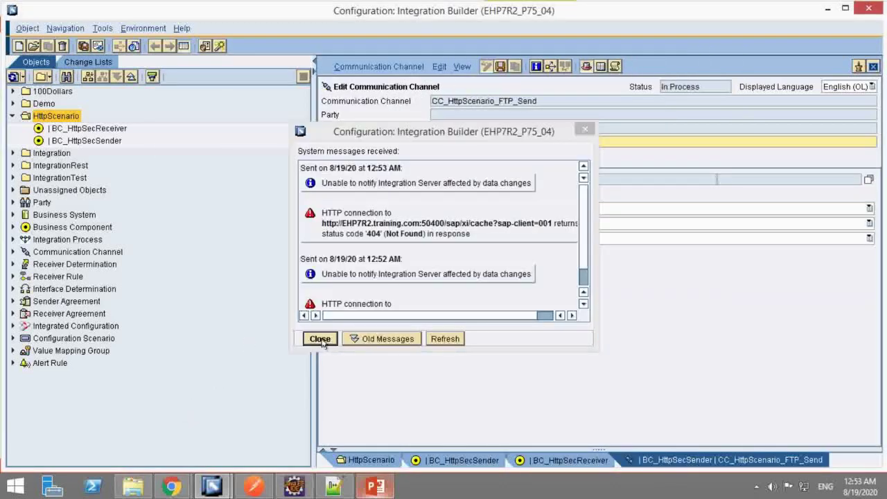
click(320, 341)
Open the CC_FileSenderNFS_FTP_Send channel from the Integration folder and copy its source directory path.
click(12, 153)
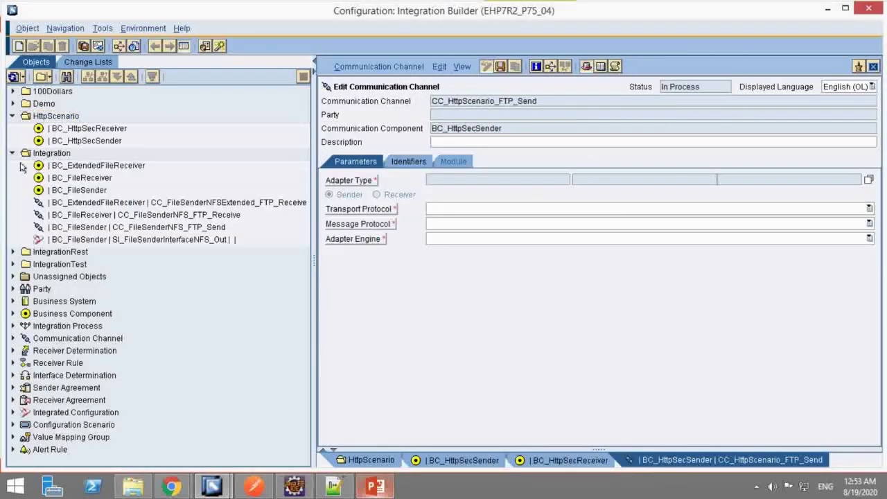
double_click(129, 231)
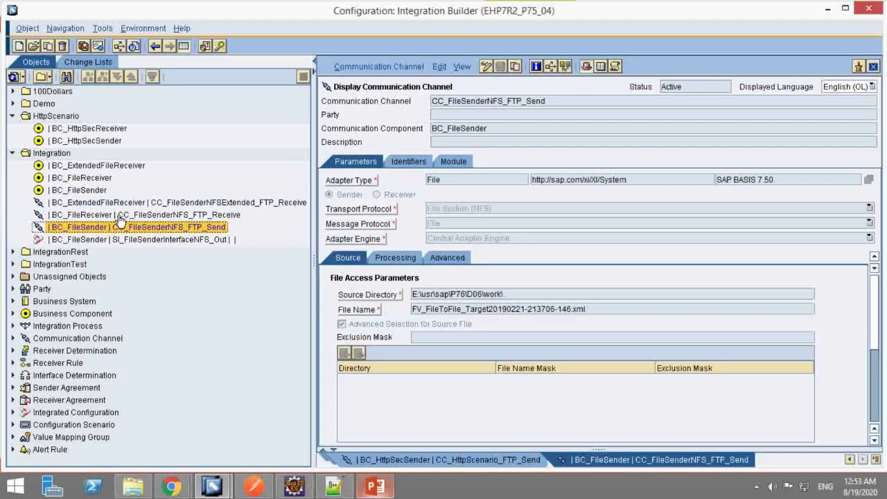
click(465, 295)
double_click(465, 294)
key(ctrl+c)
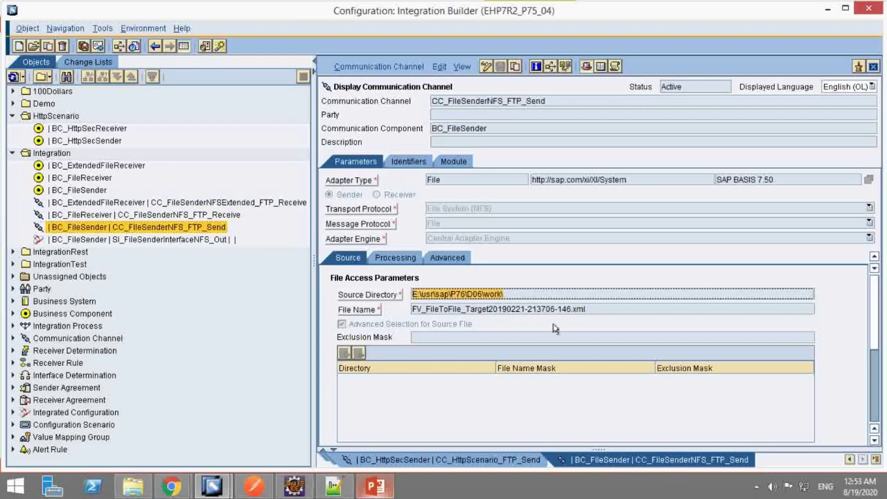
Set the adapter type of CC_HttpScenario_FTP_Send to File and its source directory to the copied path E:\usr\sap\P76\D06\work\.
click(507, 463)
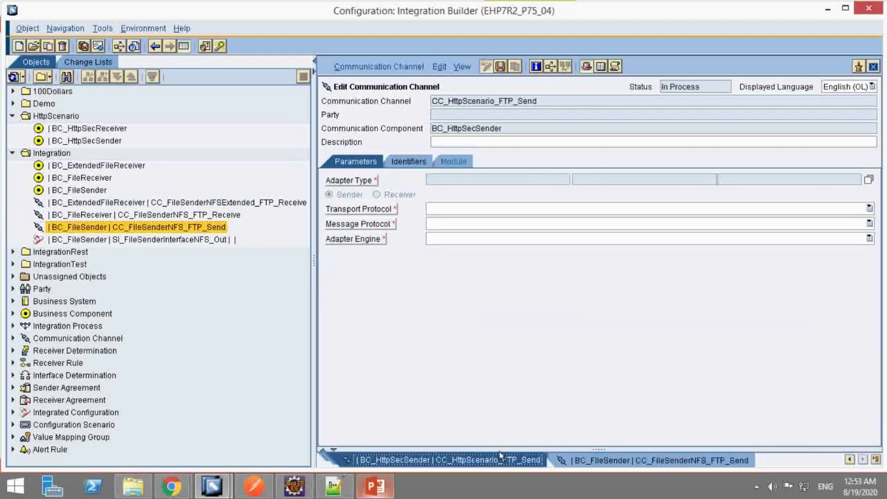
click(868, 180)
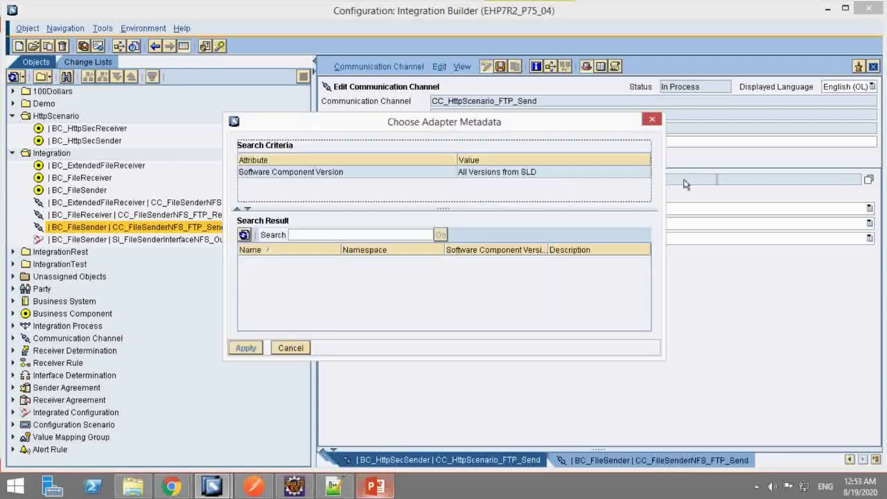
double_click(254, 282)
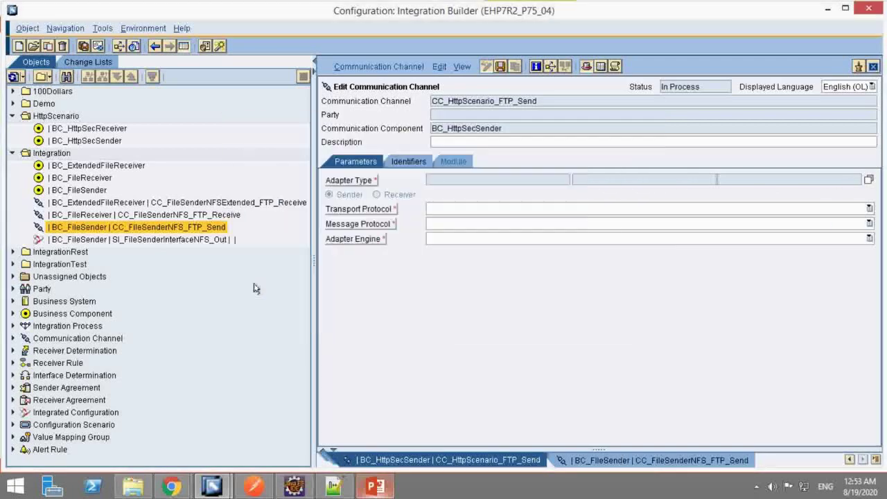
click(445, 294)
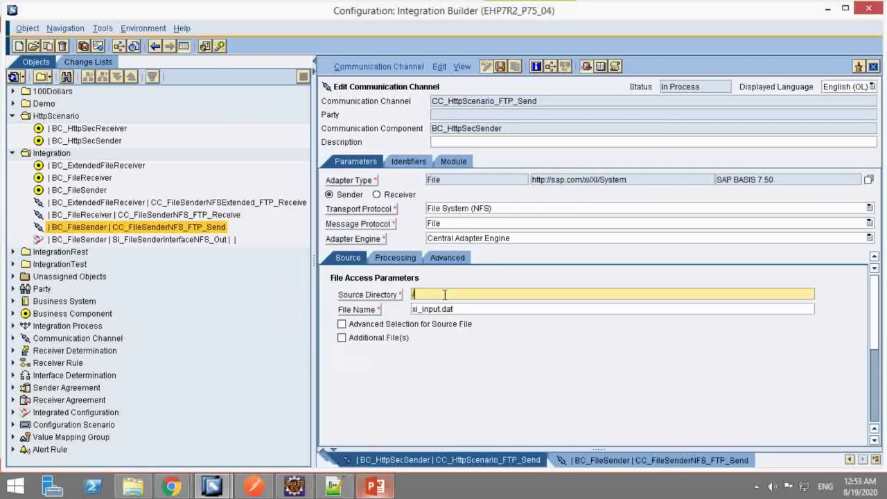
key(BackSpace)
key(ctrl+v)
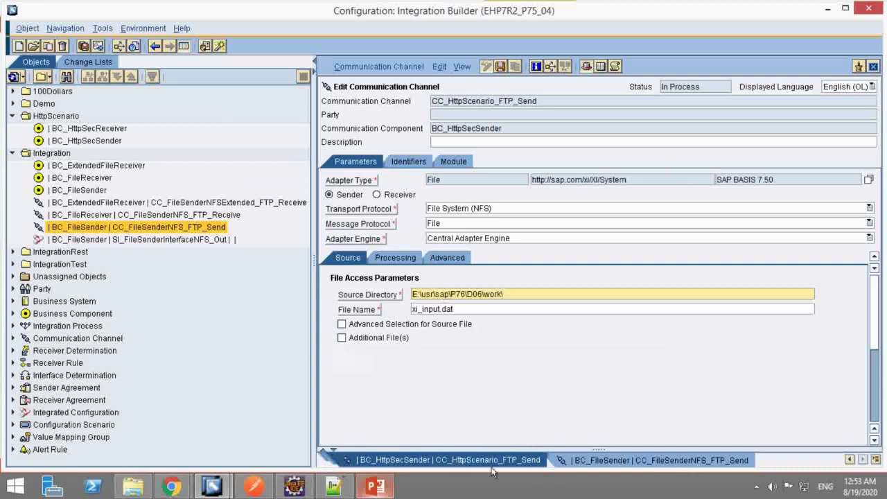
click(566, 462)
double_click(486, 311)
click(486, 311)
double_click(501, 311)
click(504, 312)
double_click(505, 311)
key(ctrl+c)
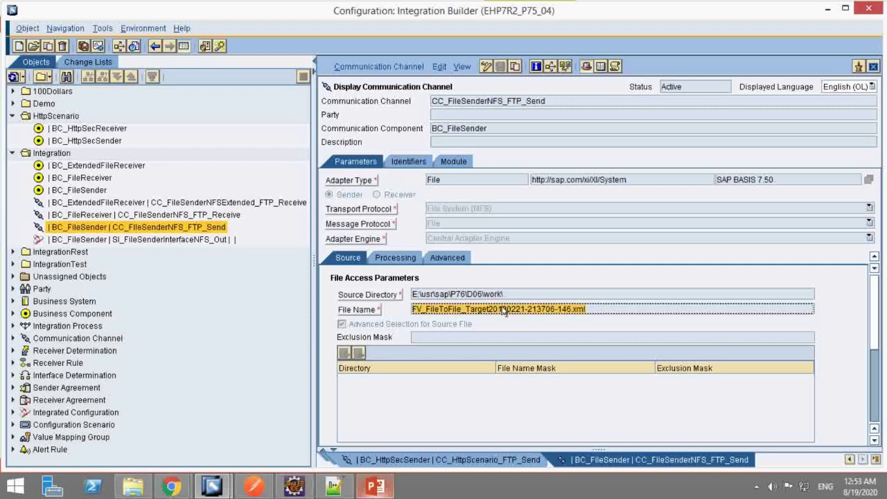
click(511, 461)
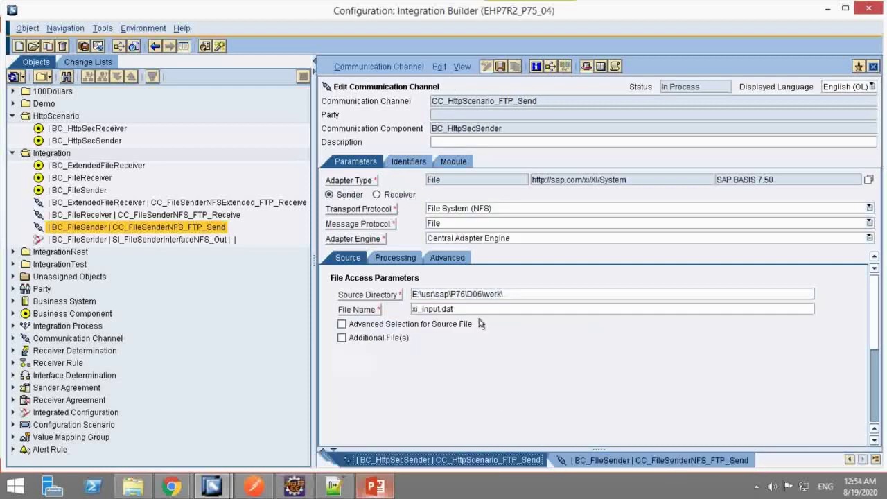
double_click(478, 310)
key(ctrl+v)
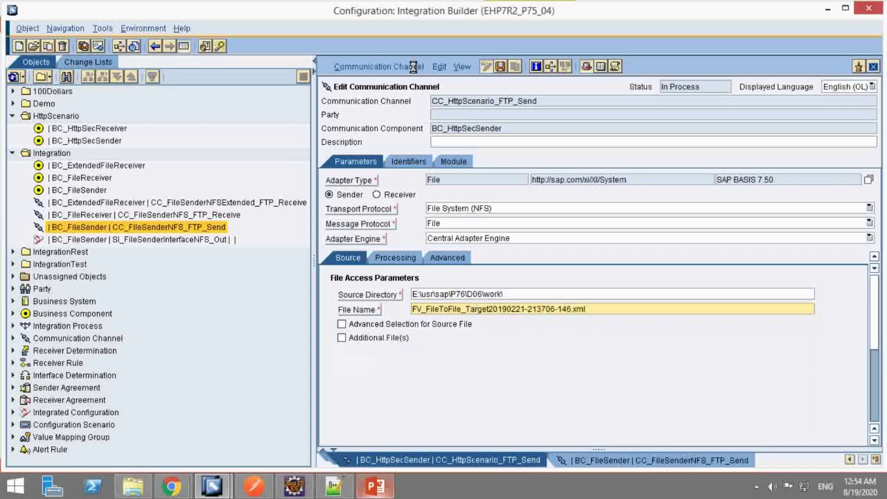
Save CC_HttpScenario_FTP_Send, activate its standard change list and dismiss the activation message.
click(382, 66)
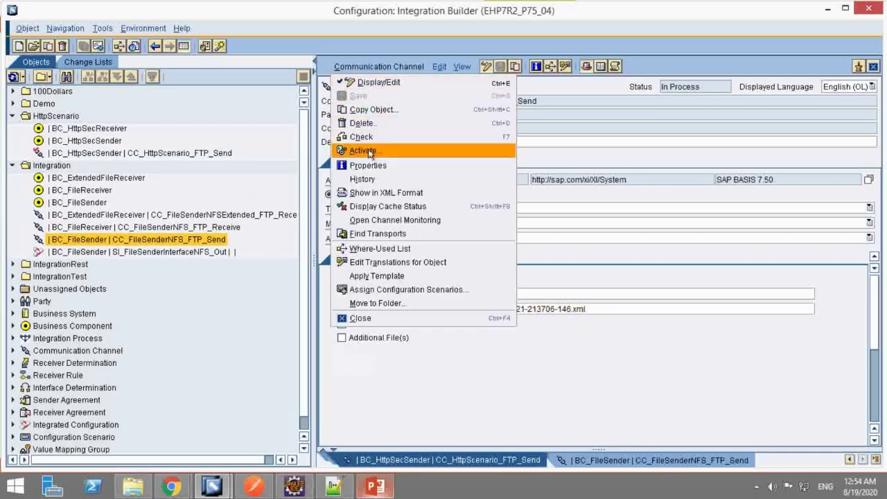
click(363, 151)
click(322, 371)
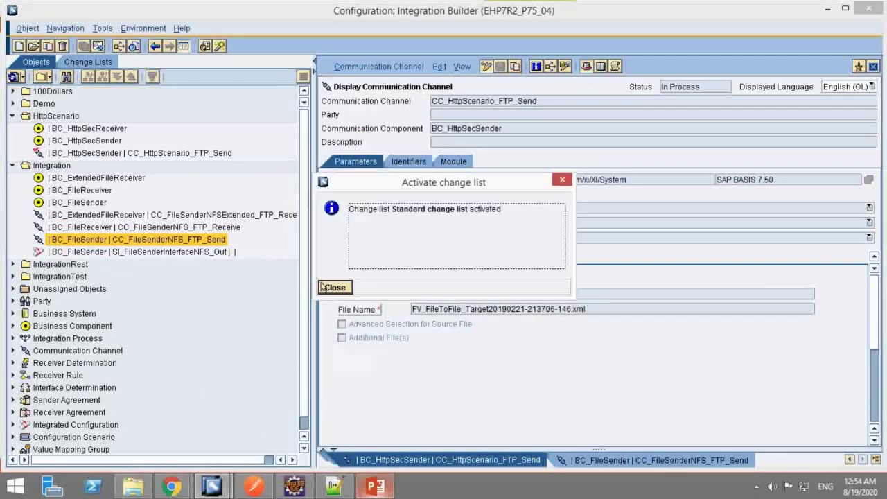
click(323, 288)
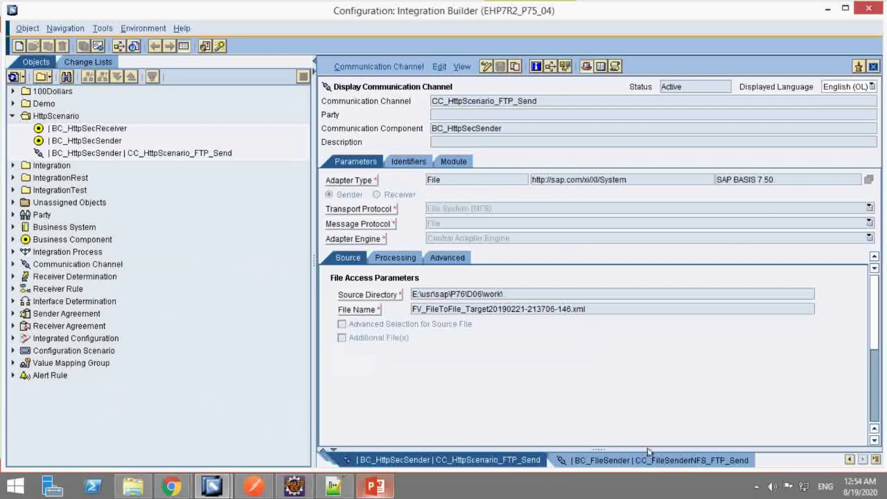
Close the CC_FileSenderNFS_FTP_Send channel and start a new communication channel in the HttpScenario folder.
click(634, 467)
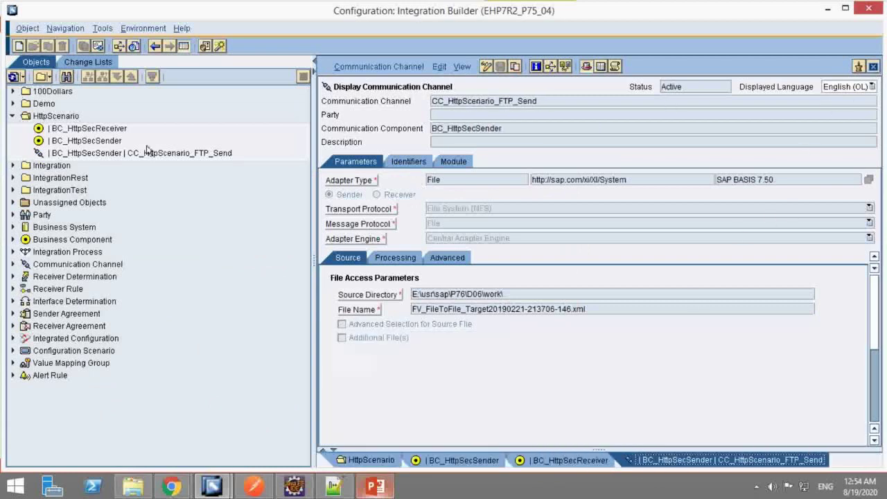
click(56, 116)
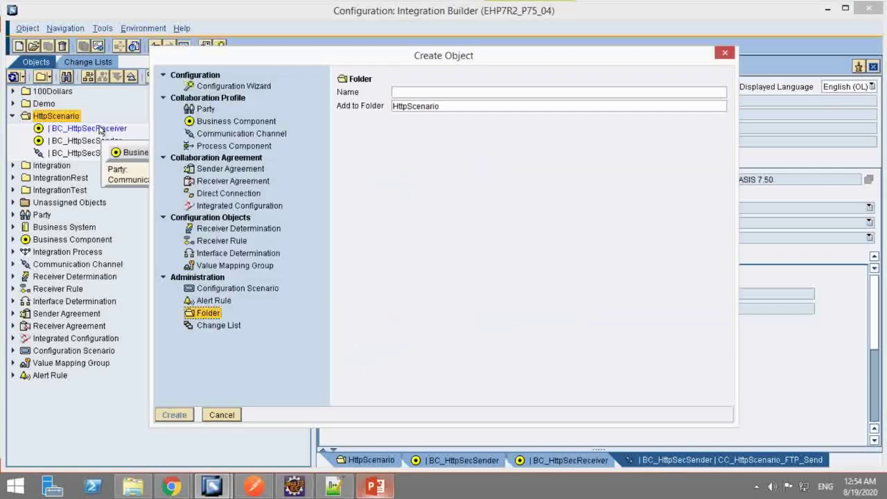
click(213, 132)
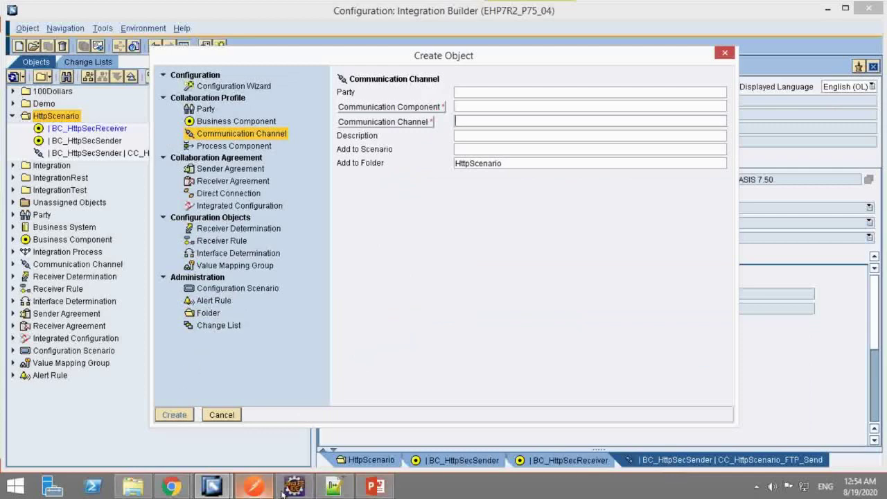
Copy CC_HttpScenario_HTTP_Receive from the PowerPoint slide and enter it as the new channel's name in Integration Builder, without a trailing space.
click(375, 487)
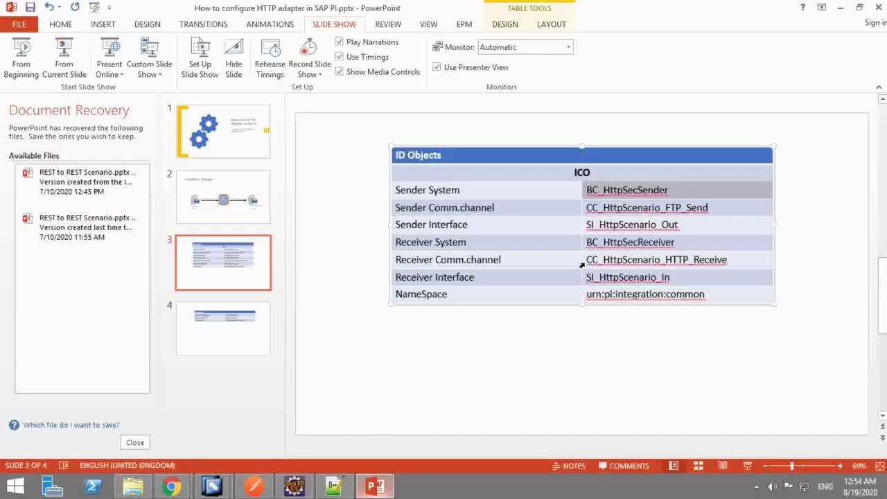
click(581, 264)
key(ctrl+c)
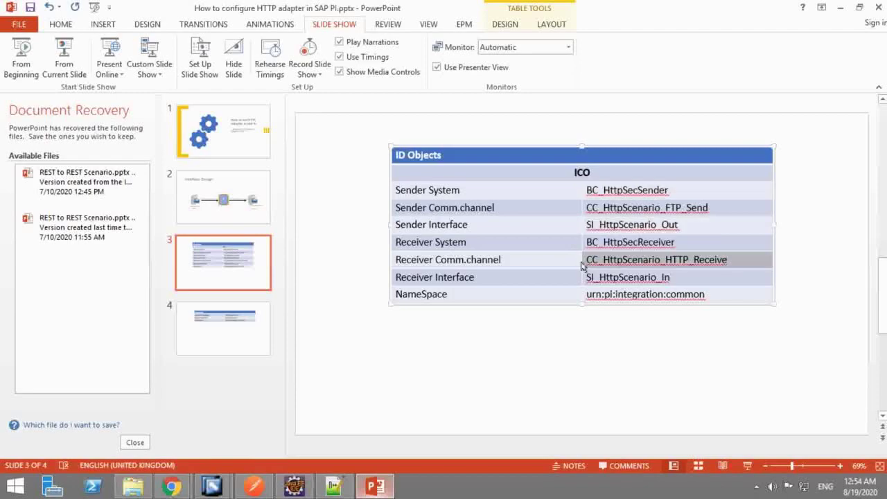
key(alt+Tab)
key(ctrl+v)
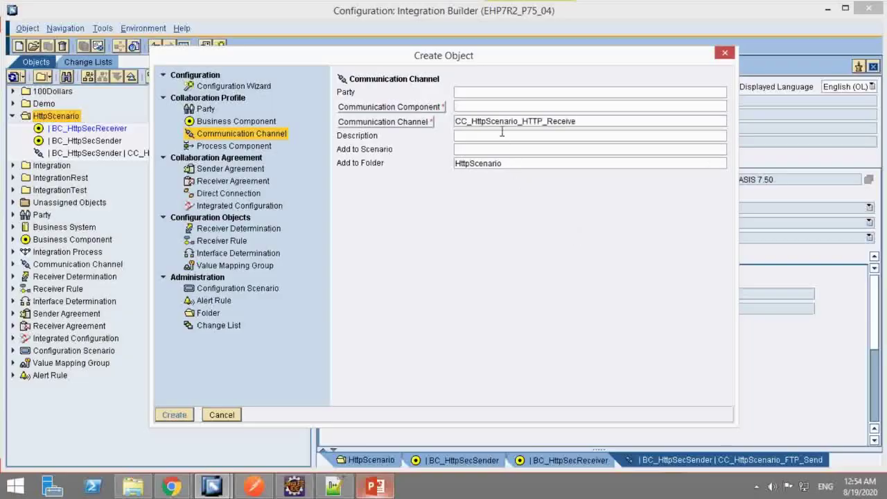
key(BackSpace)
Copy BC_HttpSecReceiver from the PowerPoint slide, set it as the communication component in Integration Builder, and create the receiver channel.
click(369, 485)
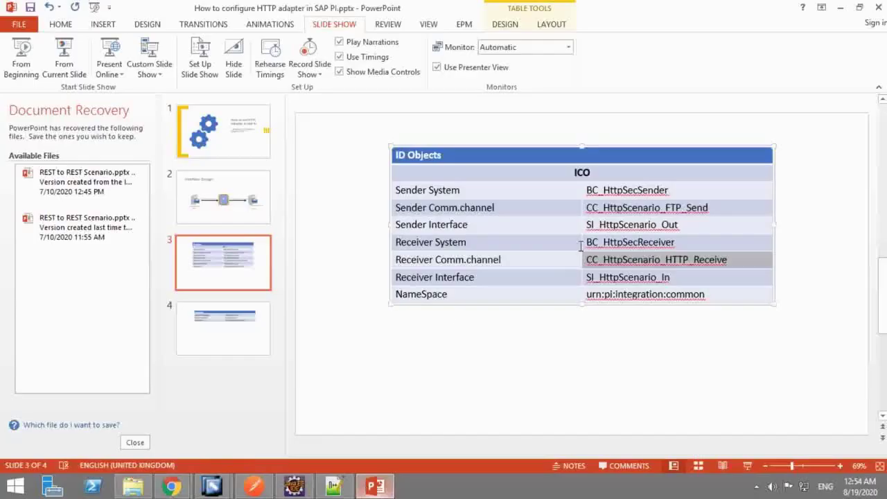
double_click(582, 246)
key(ctrl+c)
key(alt+Tab)
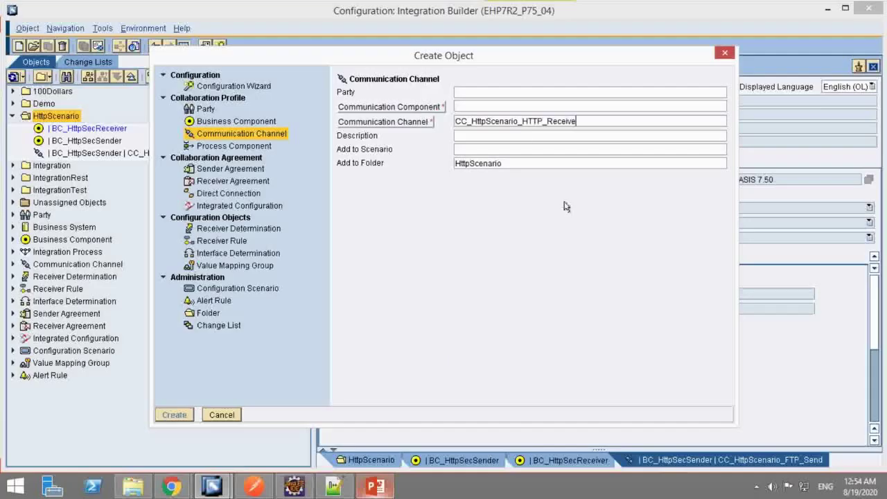
click(505, 107)
key(ctrl+v)
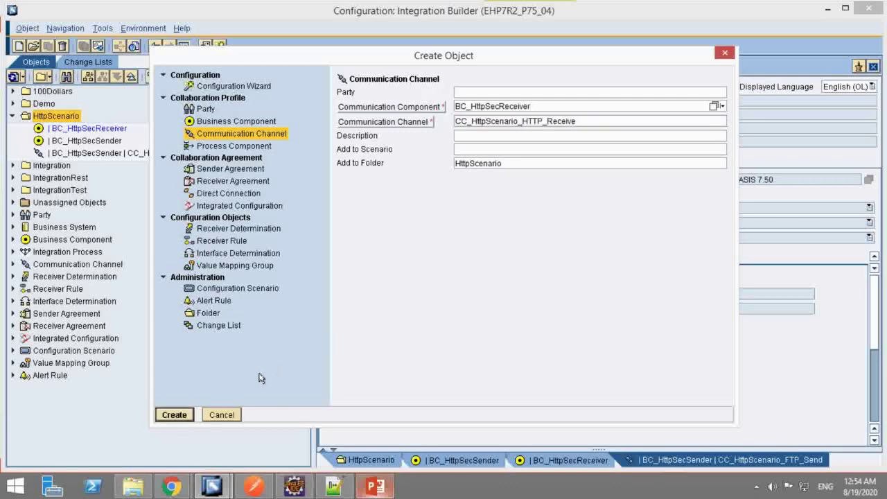
click(174, 415)
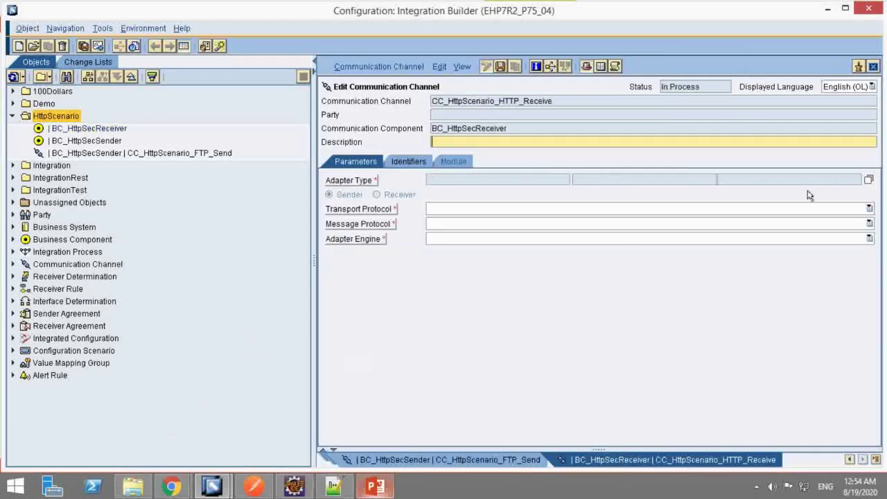
Set CC_HttpScenario_HTTP_Receive to the HTTP_AAE adapter type as a receiver, with POST as the message protocol.
click(867, 180)
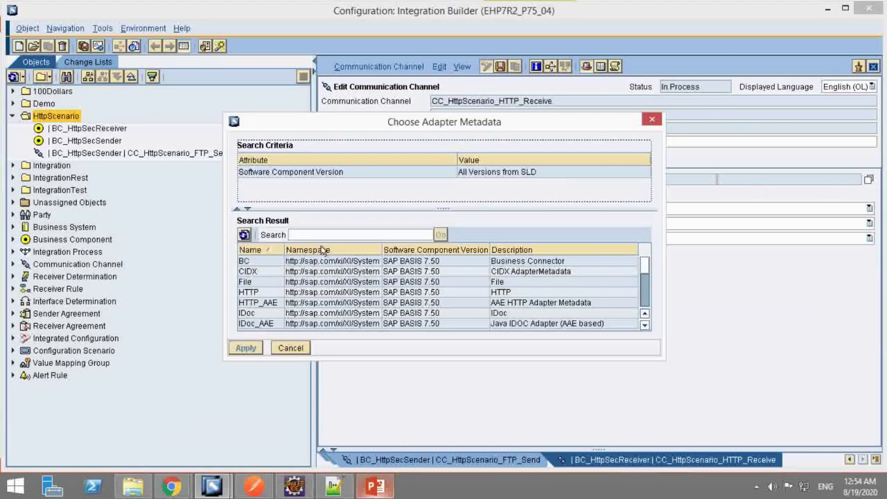
click(254, 304)
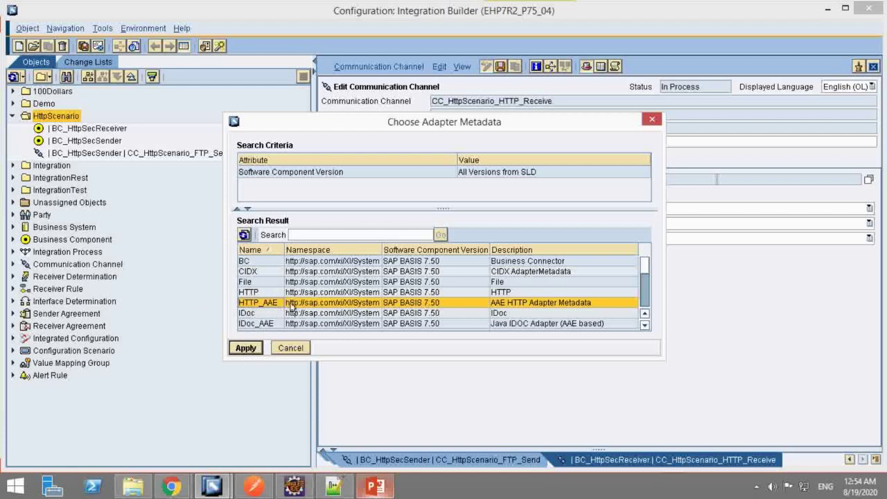
click(245, 348)
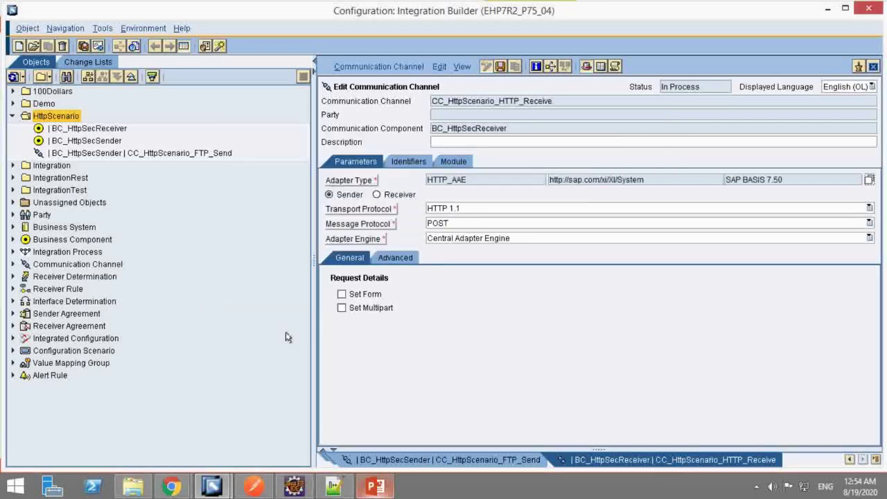
click(376, 195)
click(489, 222)
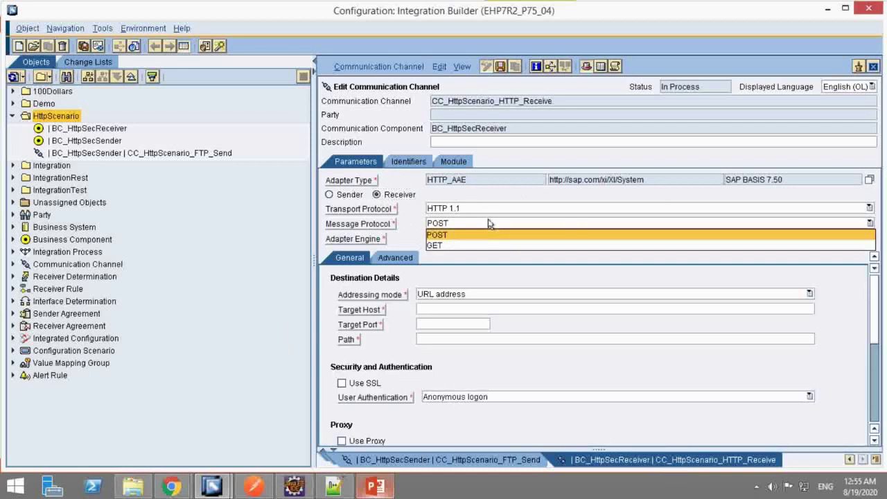
click(477, 237)
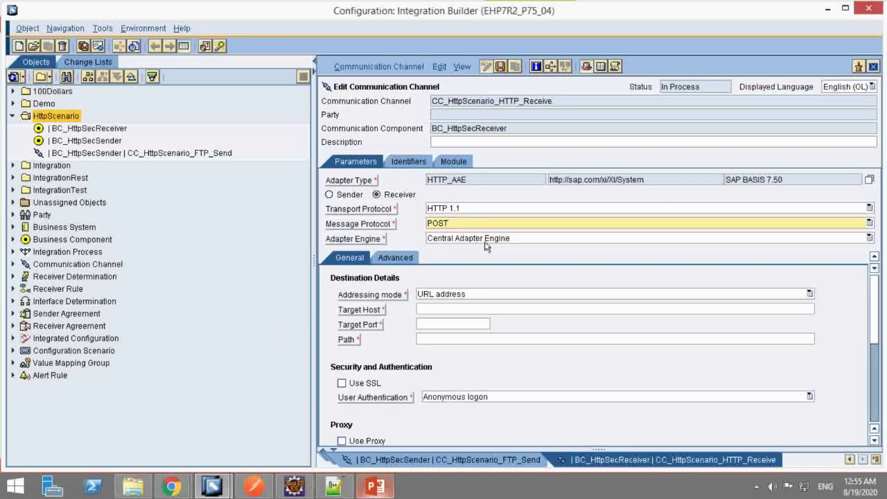
click(253, 488)
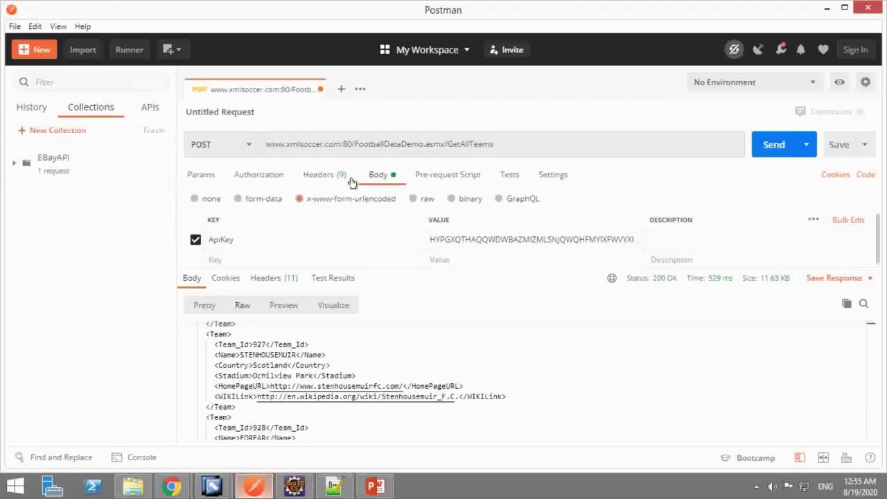
key(alt+Tab)
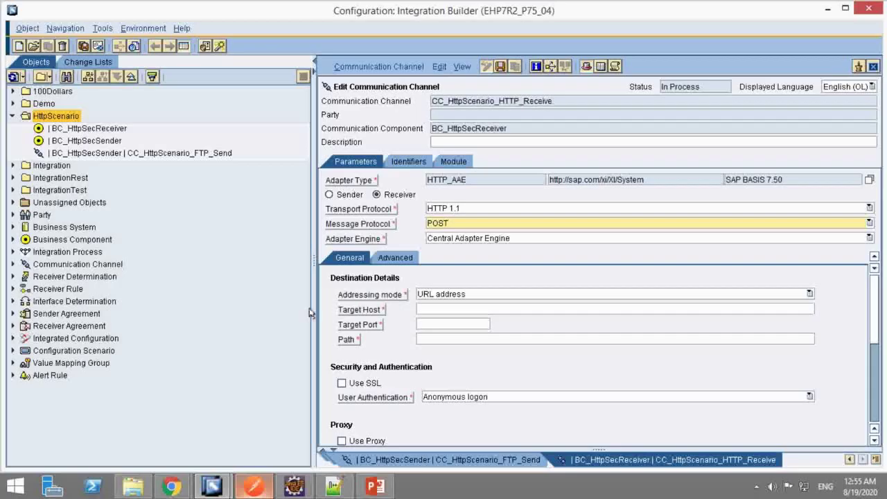
click(495, 308)
key(alt+Tab)
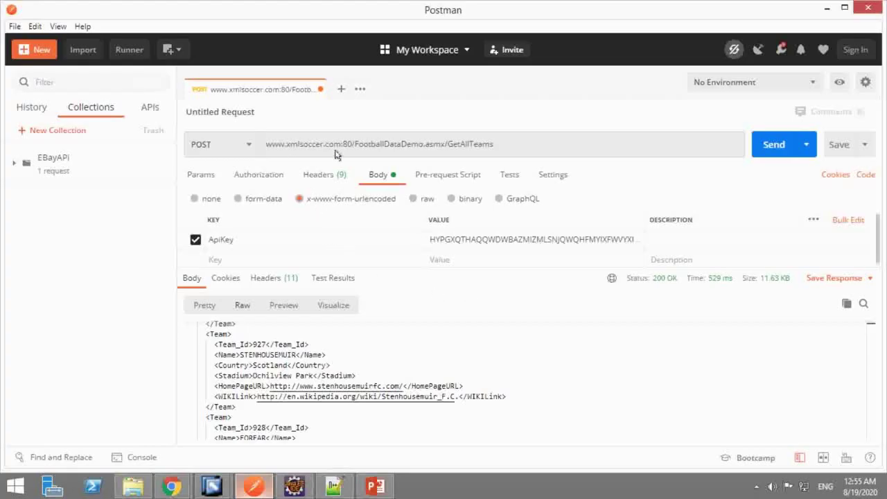
drag(342, 144, 268, 151)
key(ctrl+c)
key(alt+Tab)
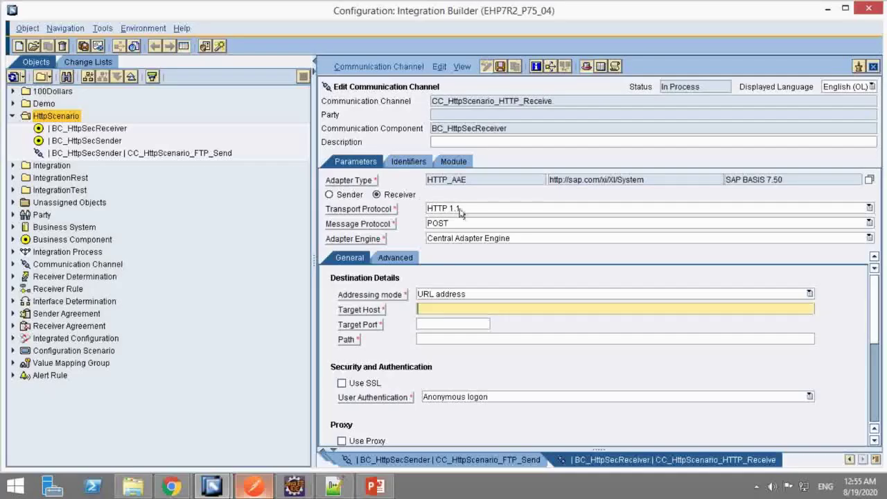
key(ctrl+v)
key(alt+Tab)
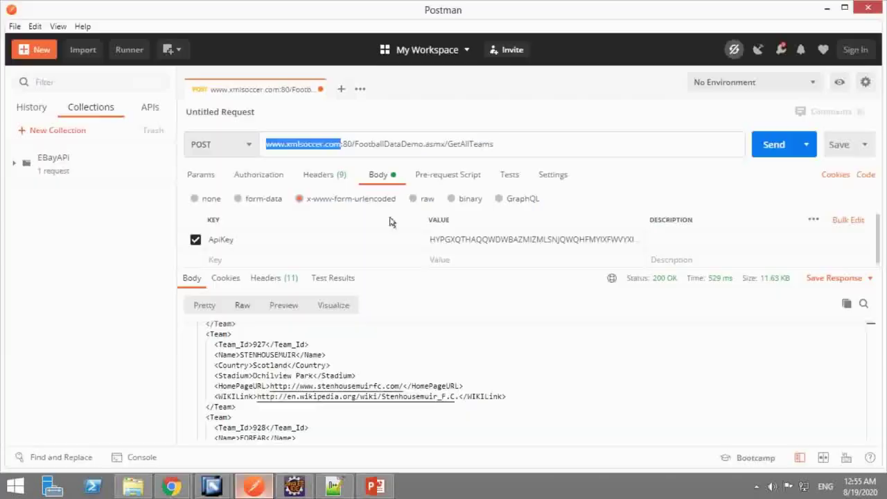
Copy port 80 from the request URL in Postman and enter it as the channel's target port in Integration Builder.
click(343, 144)
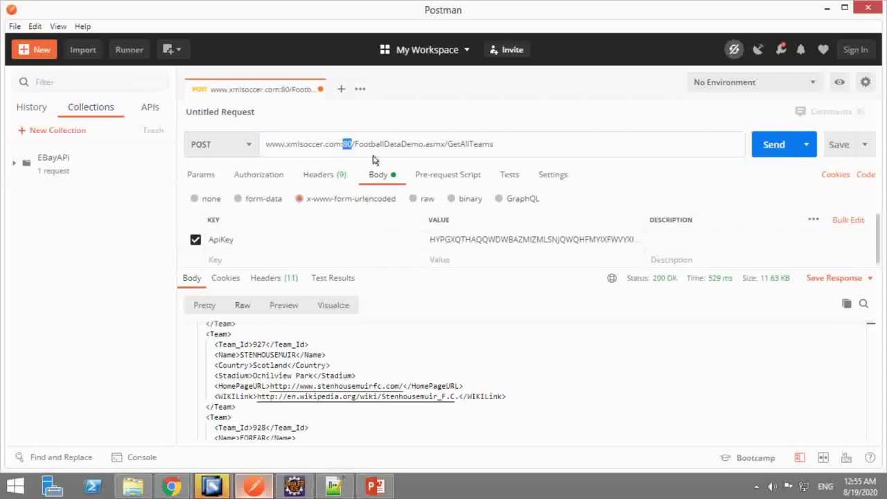
key(alt+Tab)
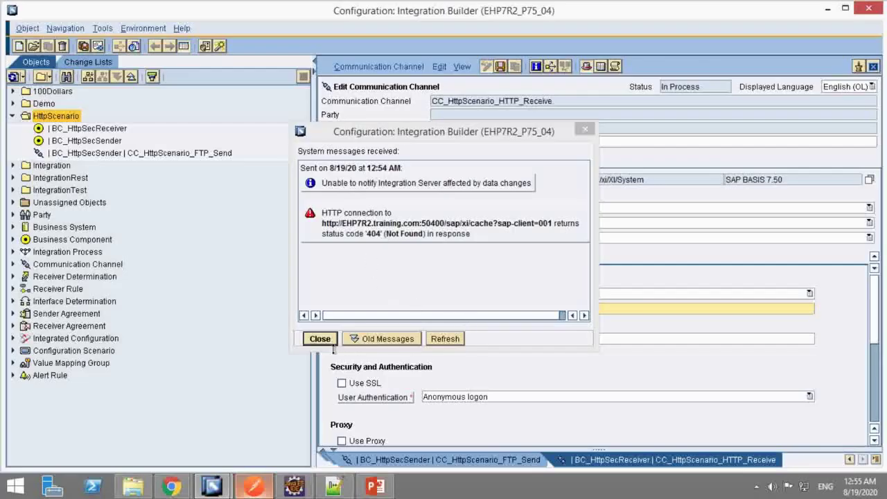
click(320, 339)
click(456, 323)
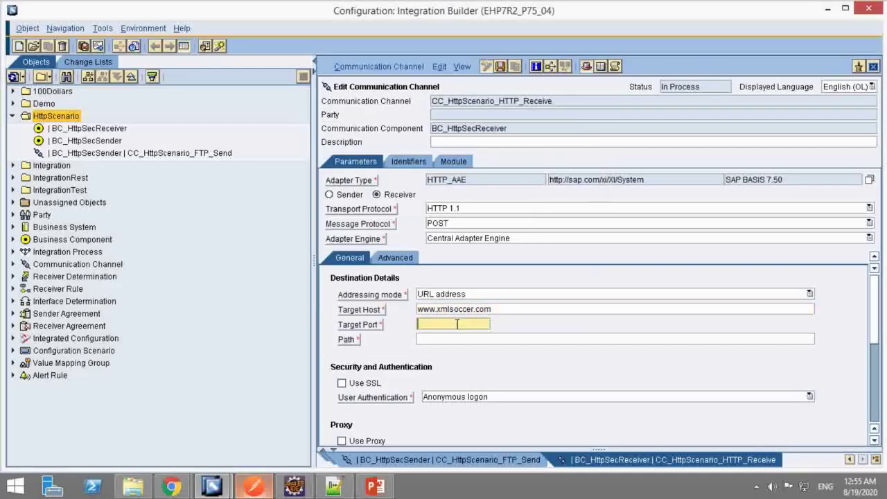
Copy /FootballDataDemo.asmx/GetAllTeams from the request URL in Postman and enter it as the channel's path in Integration Builder.
click(449, 339)
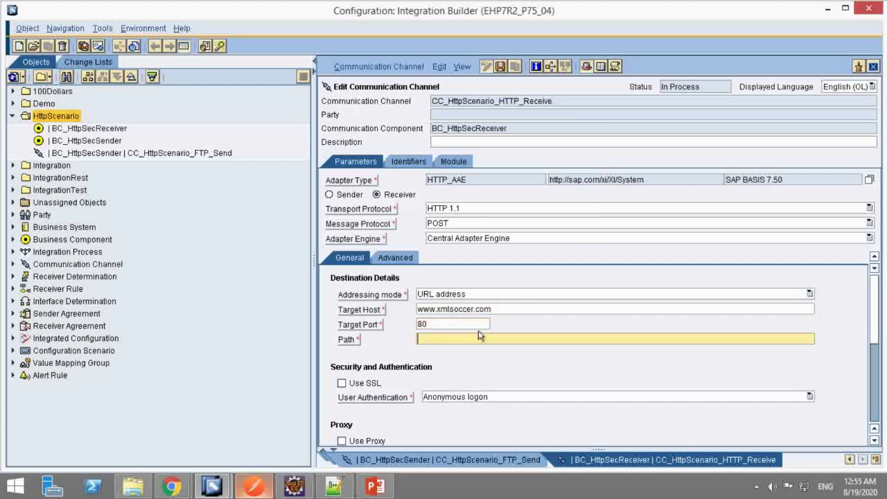
key(alt+Tab)
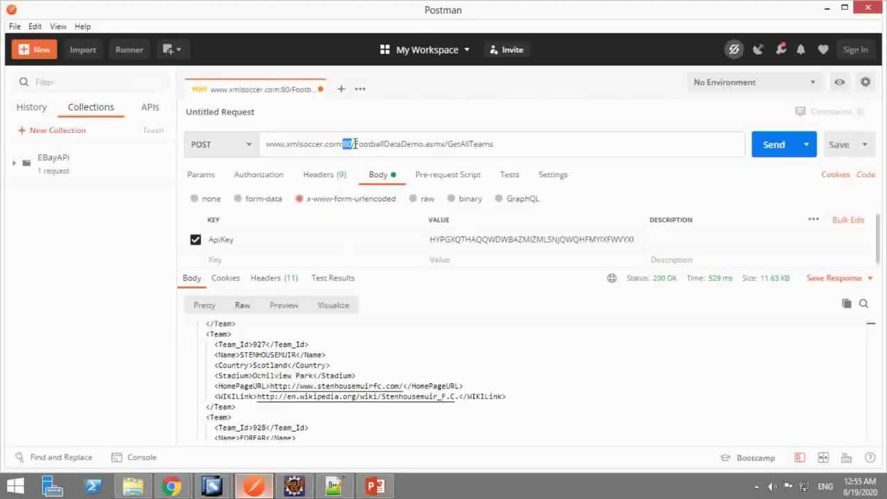
mouse_move(366, 143)
mouse_down()
mouse_move(422, 142)
mouse_move(355, 146)
mouse_up()
click(497, 145)
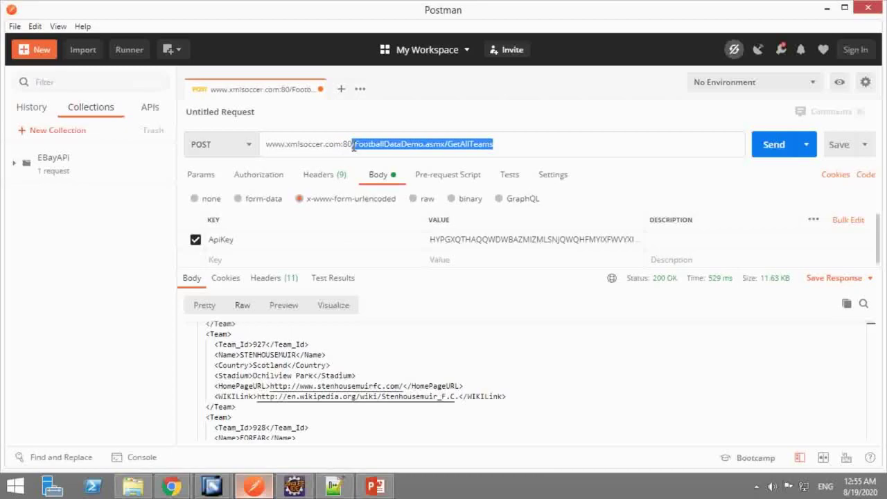
key(alt+Tab)
key(ctrl+v)
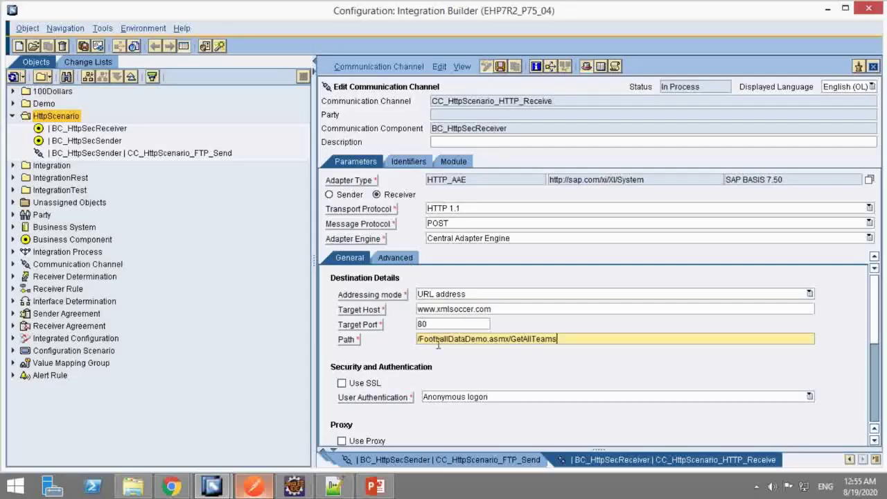
Copy the Content-Type header name from Postman, enter it in the channel's advanced header fields, and return to Postman.
click(876, 410)
drag(877, 409, 867, 285)
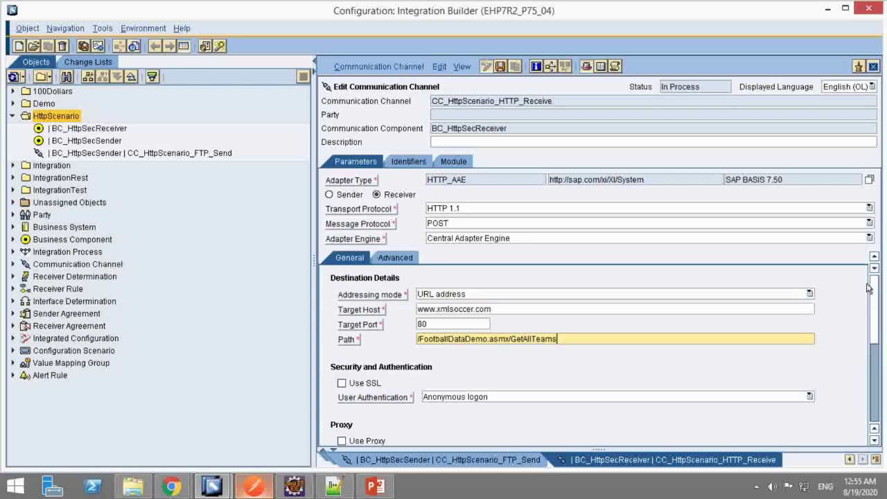
click(394, 258)
click(371, 321)
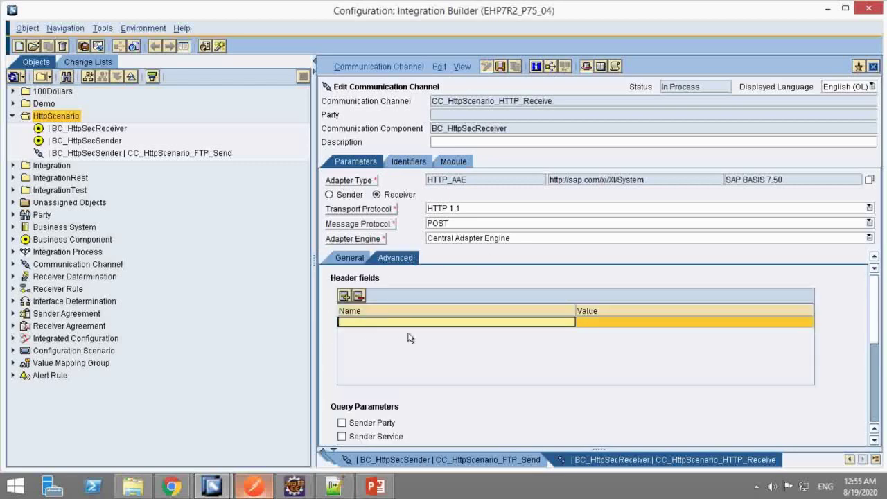
key(alt+Tab)
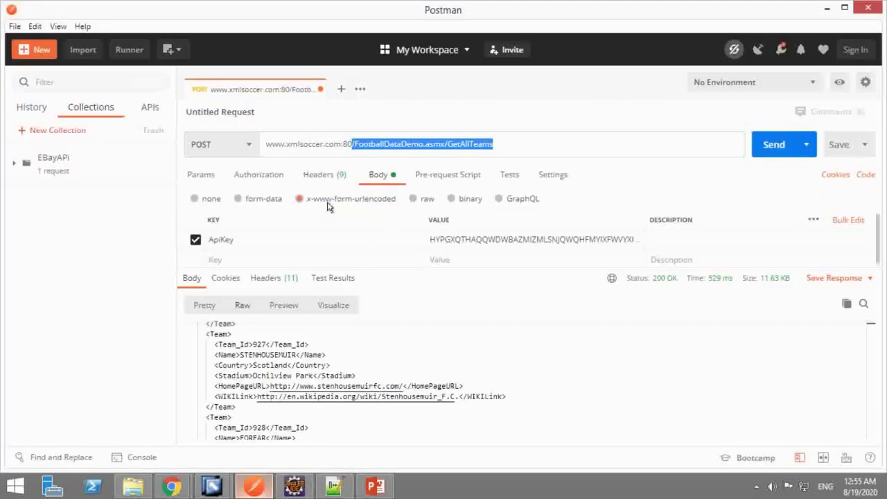
click(323, 175)
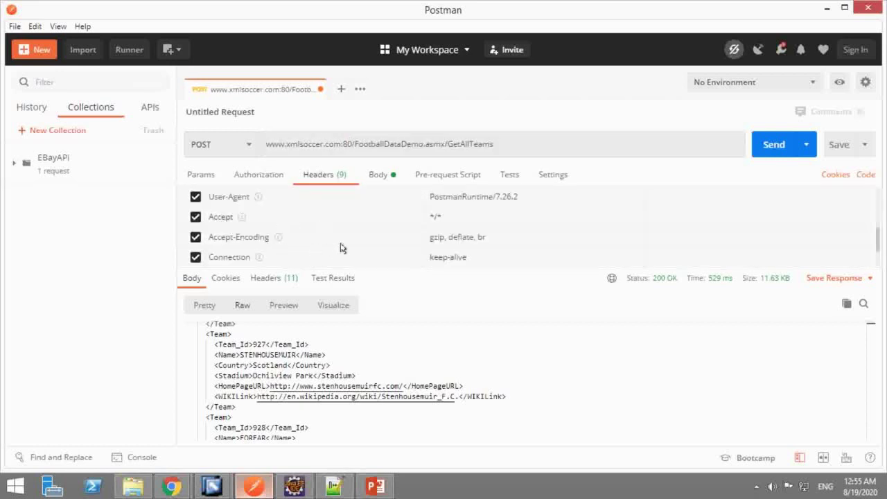
scroll(416, 249, down, 1)
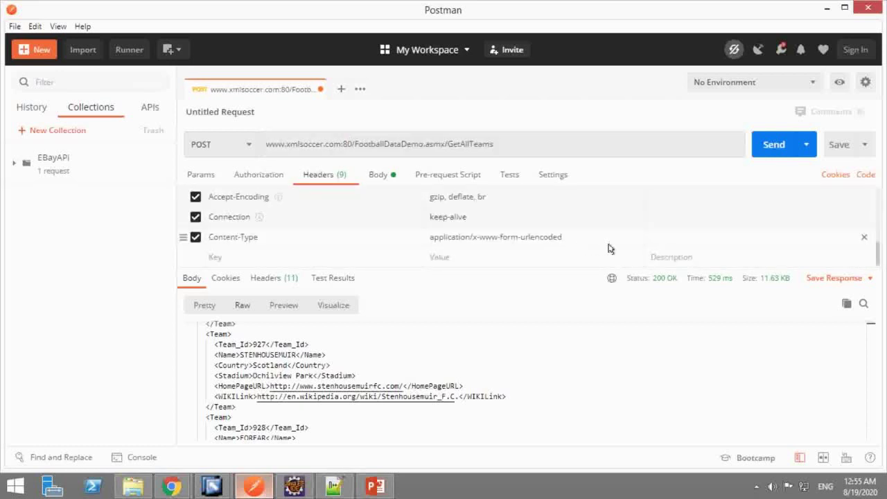
double_click(263, 237)
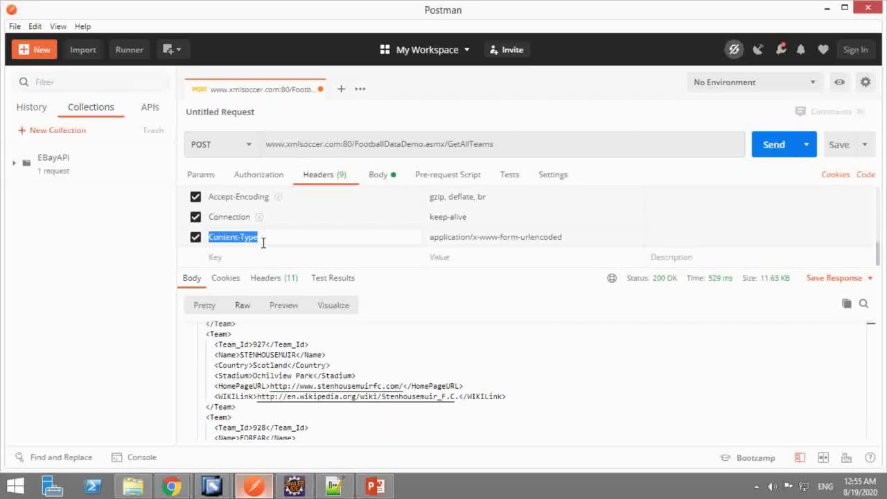
key(alt+Tab)
key(ctrl+v)
key(alt+Tab)
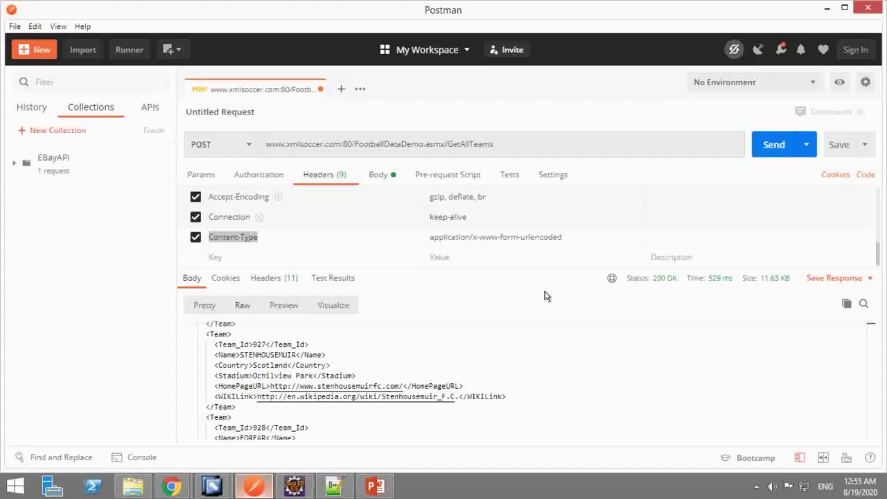
Copy application/x-www-form-urlencoded from Postman and enter it as the Content-Type header's value in Integration Builder.
click(572, 237)
key(ctrl+a)
key(ctrl+v)
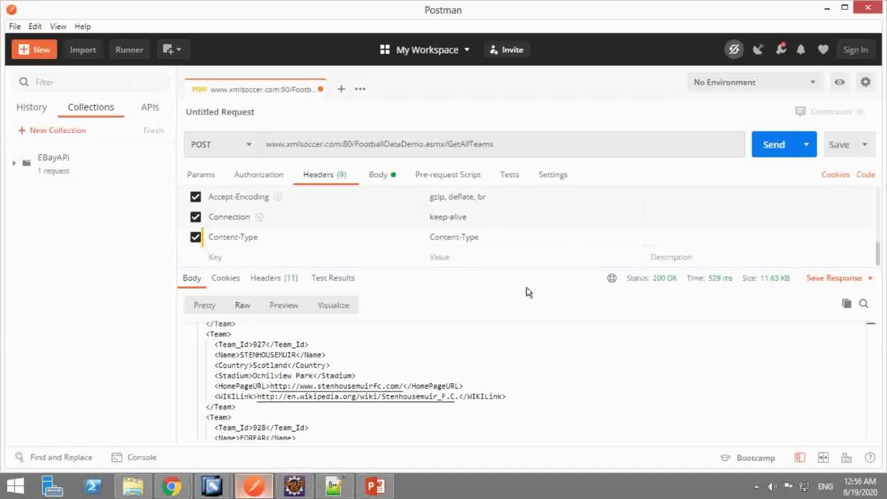
key(ctrl+z)
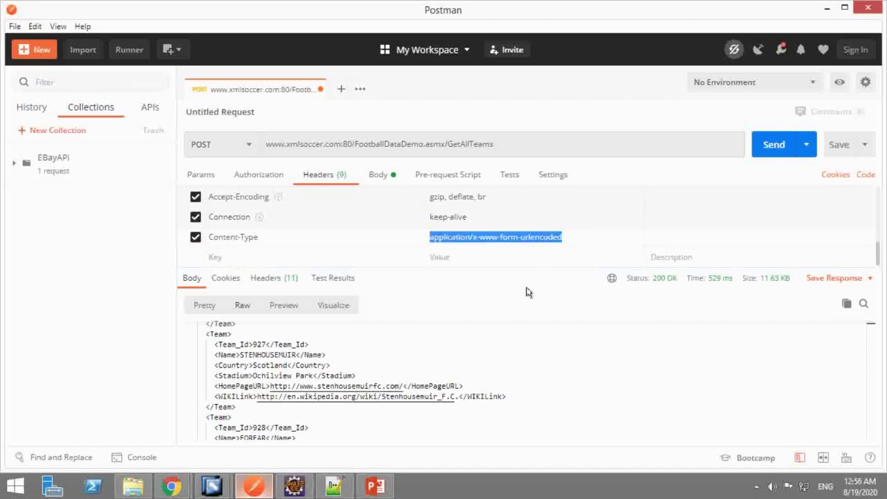
key(alt+Tab)
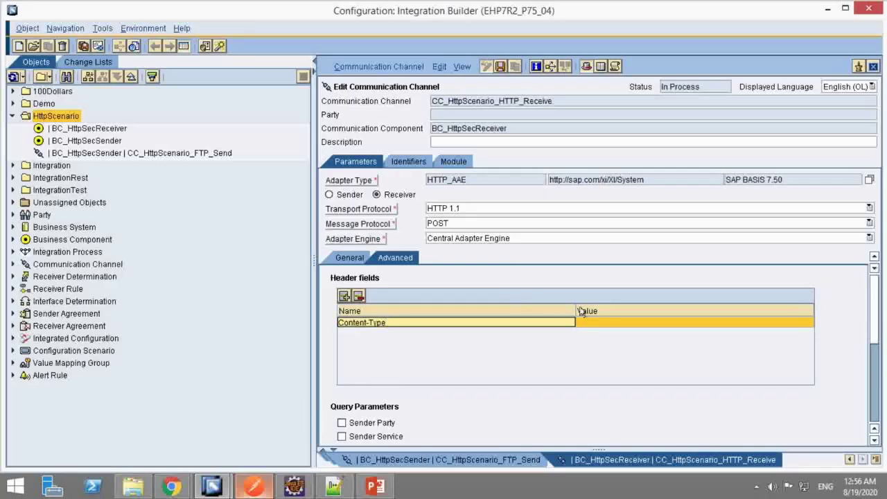
click(600, 321)
key(ctrl+v)
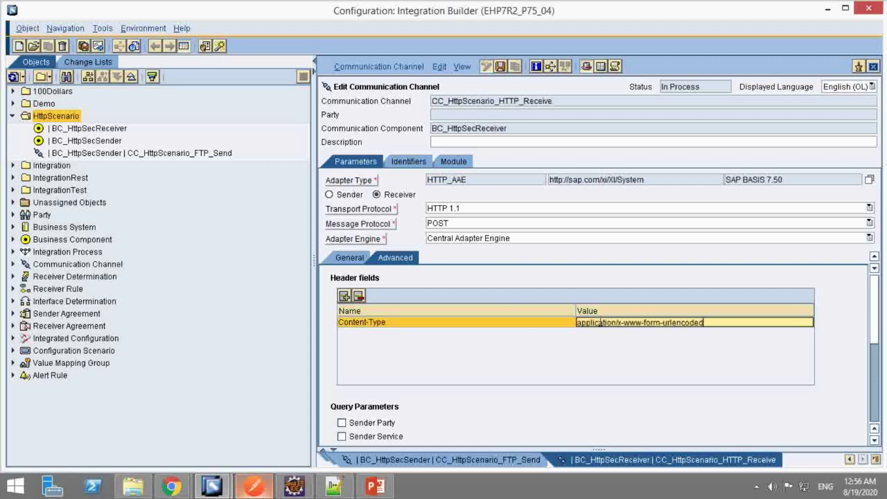
Save CC_HttpScenario_HTTP_Receive and activate it with the standard change list.
click(880, 408)
scroll(883, 407, down, 2)
scroll(867, 356, up, 10)
click(500, 65)
click(347, 66)
click(366, 151)
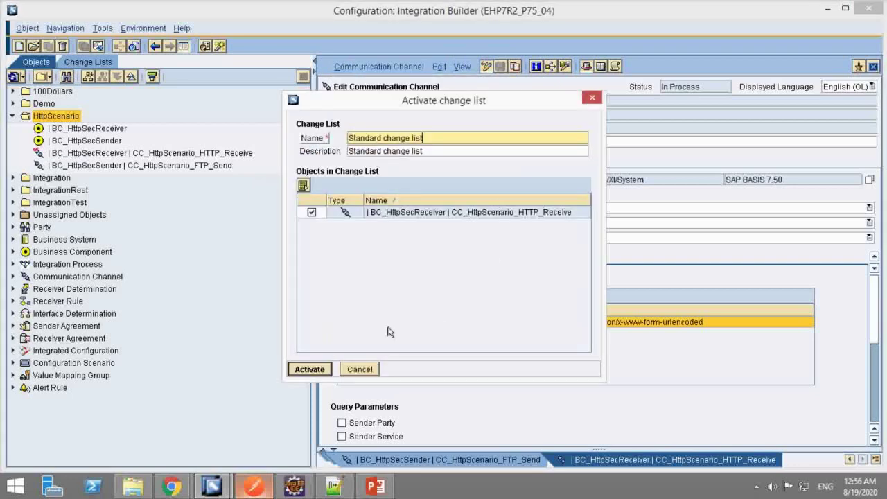
click(310, 369)
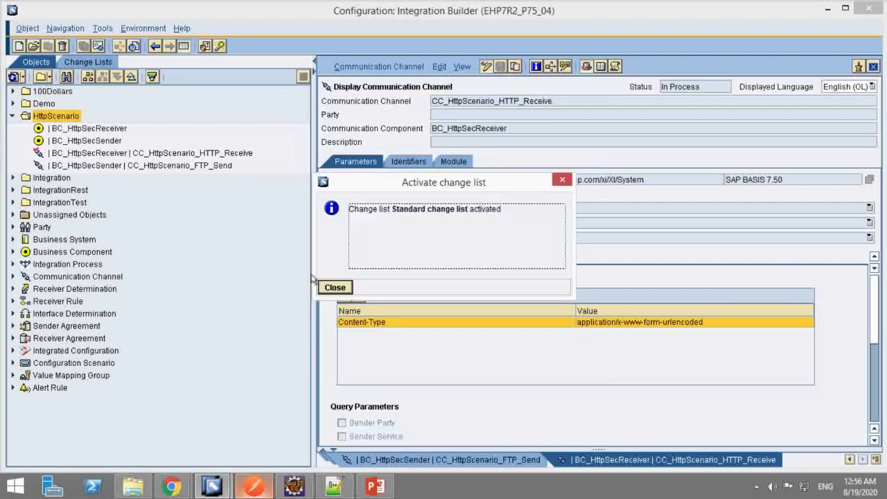
click(336, 288)
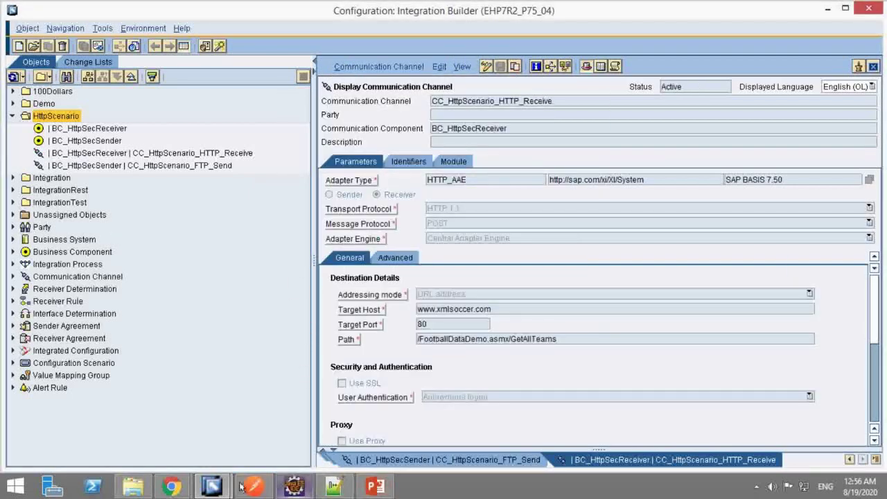
mouse_move(217, 488)
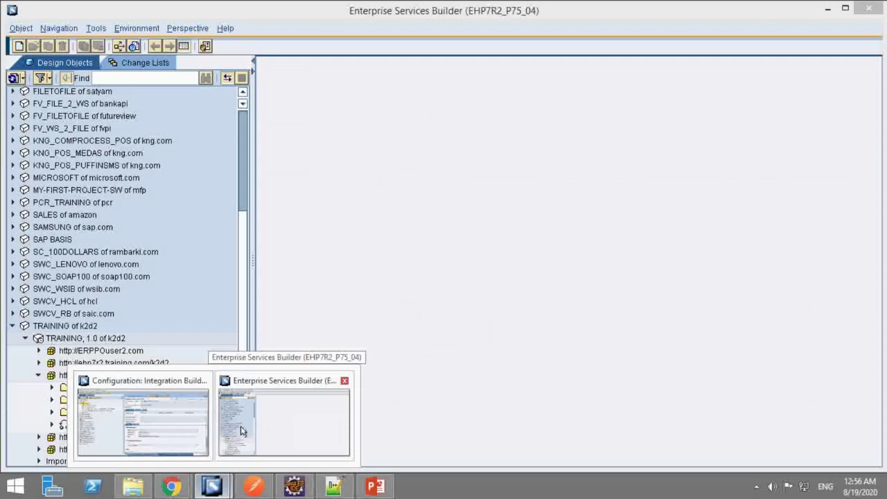
click(220, 421)
click(75, 377)
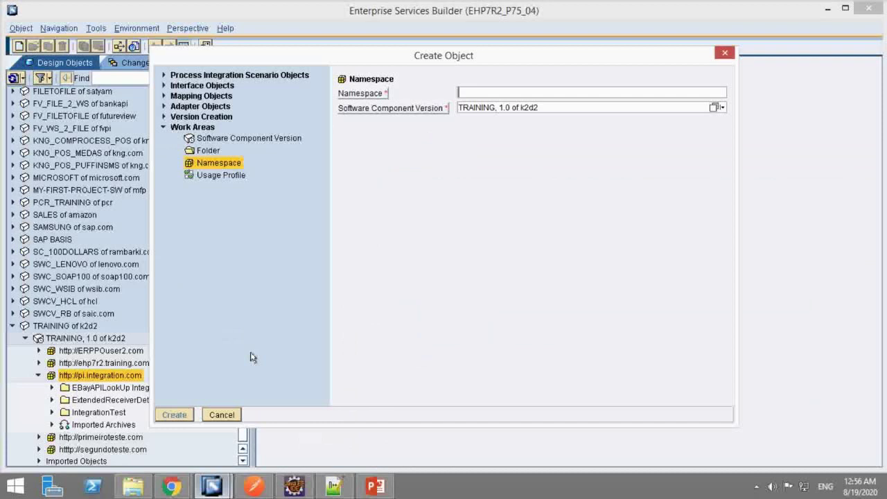
click(199, 151)
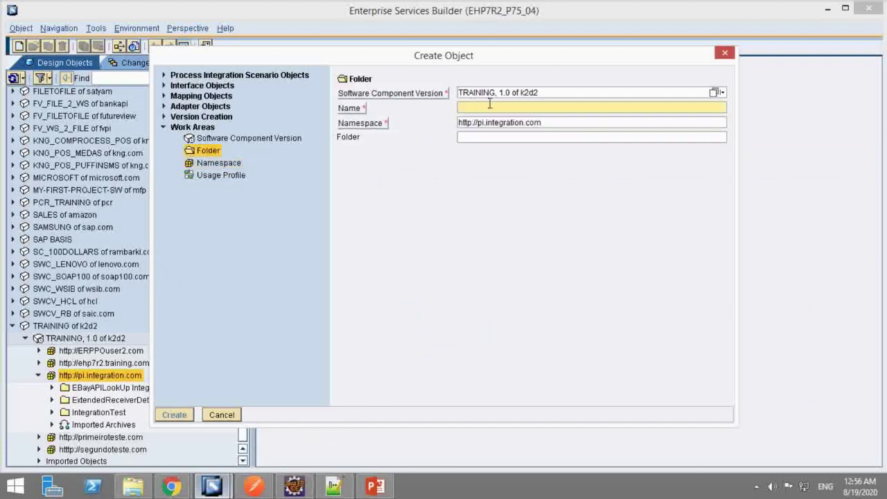
text(Htt)
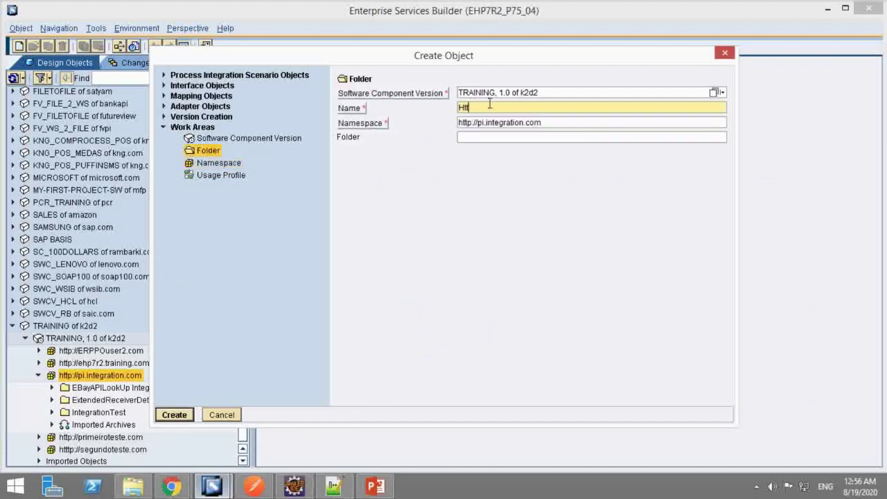
key(Return)
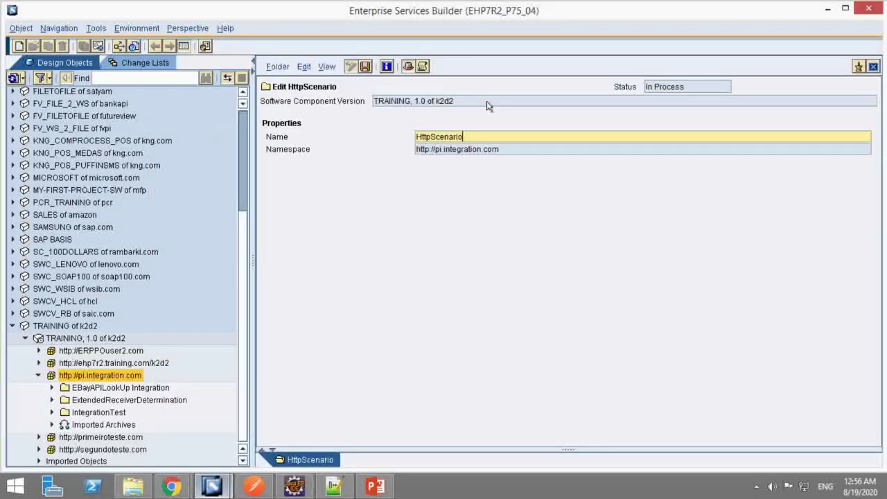
Activate the HttpScenario folder with the standard change list.
click(277, 66)
click(291, 135)
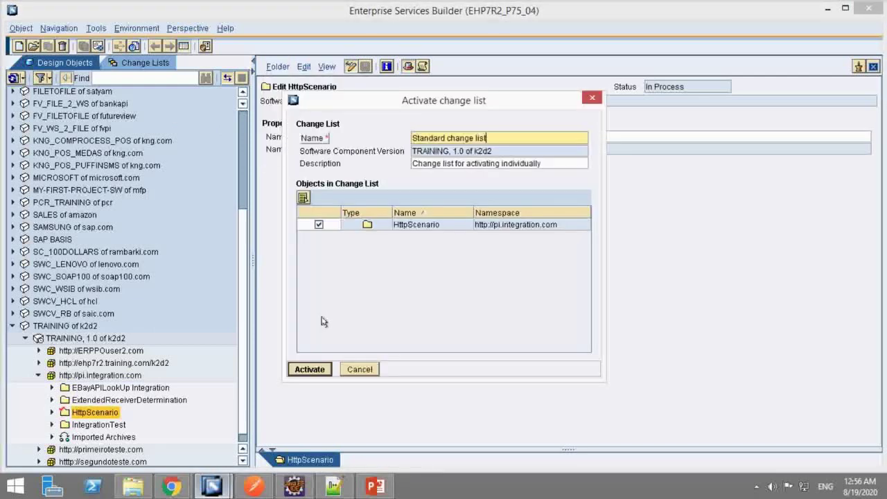
click(309, 369)
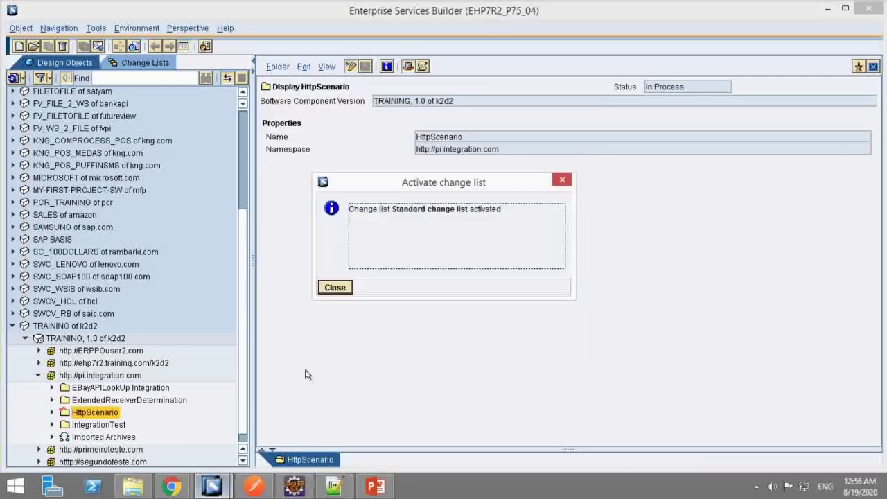
key(Return)
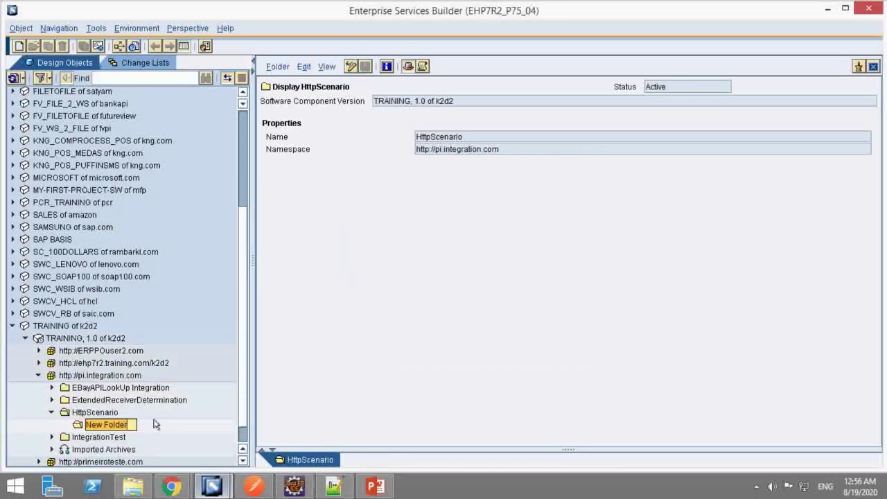
Discard the new subfolder under HttpScenario by rejecting the standard change list of TRAINING, 1.0 of k2d2.
key(Return)
click(101, 428)
right_click(100, 428)
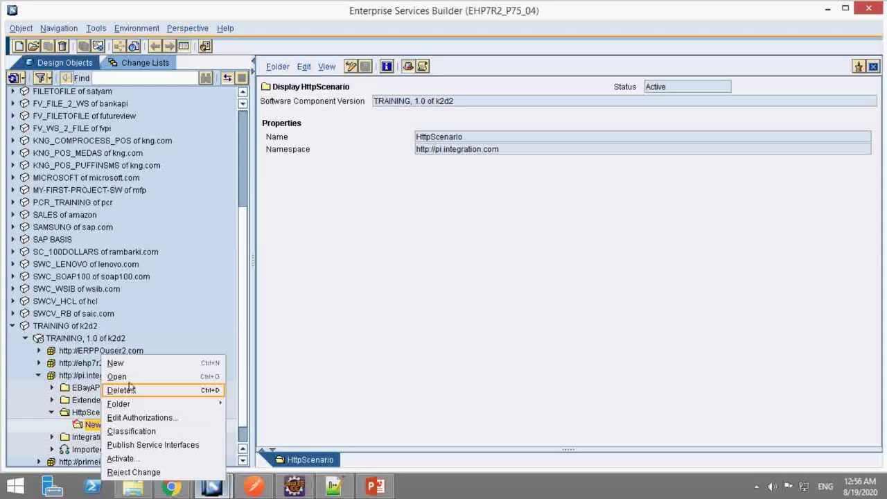
click(159, 62)
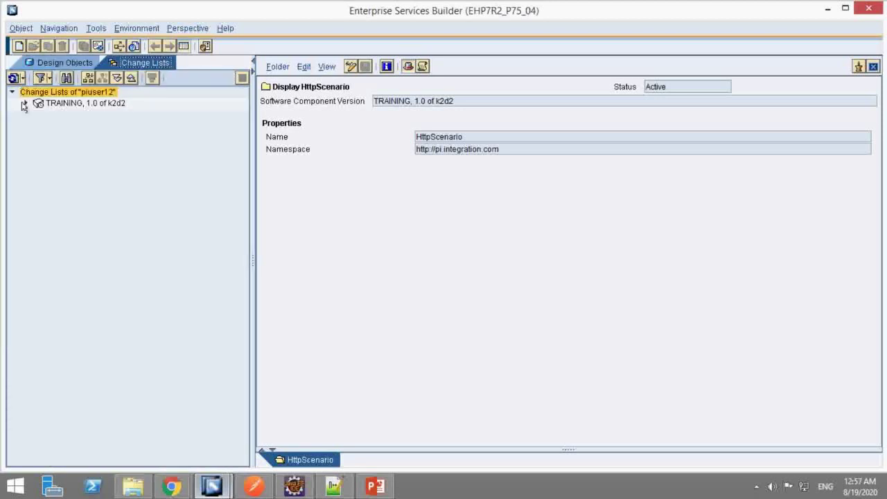
click(24, 104)
right_click(66, 116)
click(99, 149)
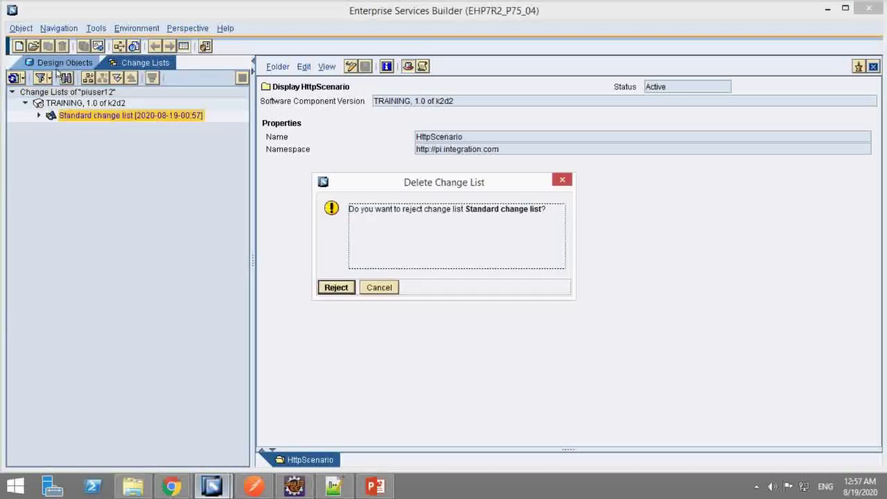
click(340, 287)
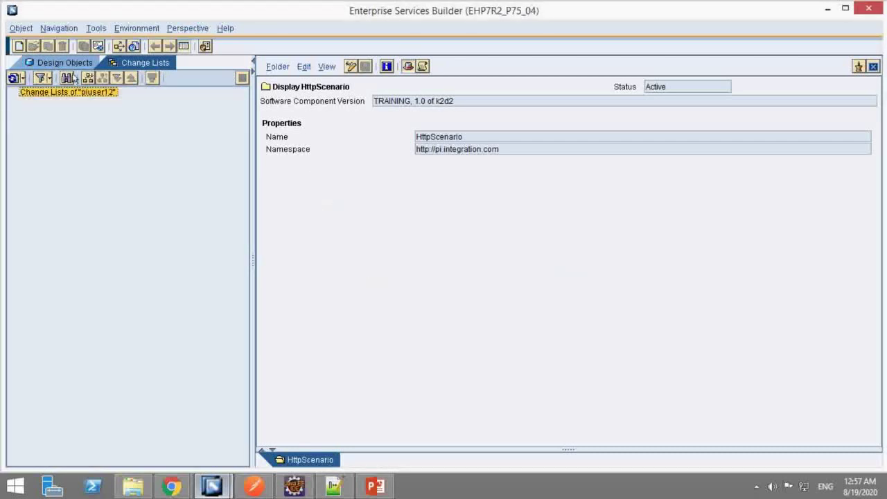
click(69, 65)
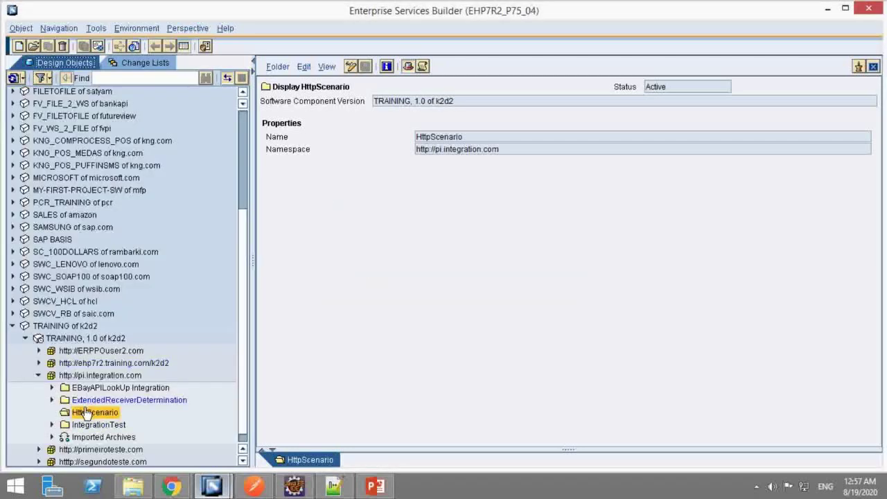
right_click(83, 413)
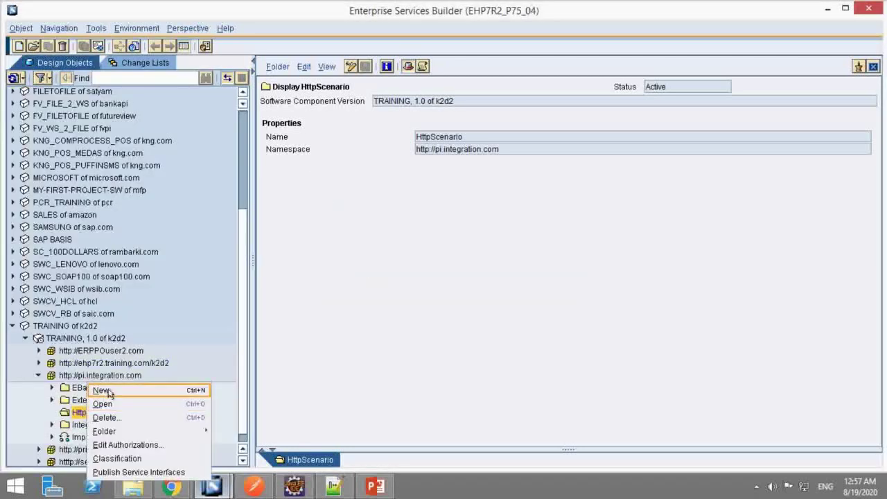
click(97, 390)
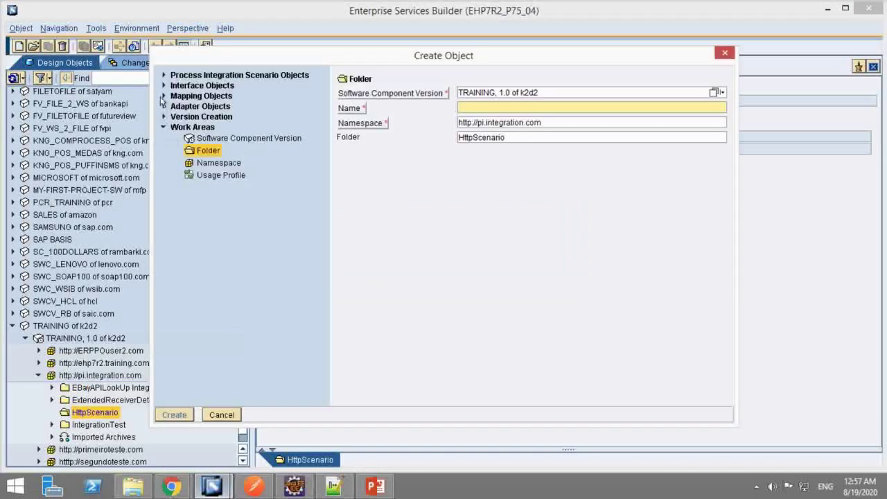
click(163, 96)
click(198, 108)
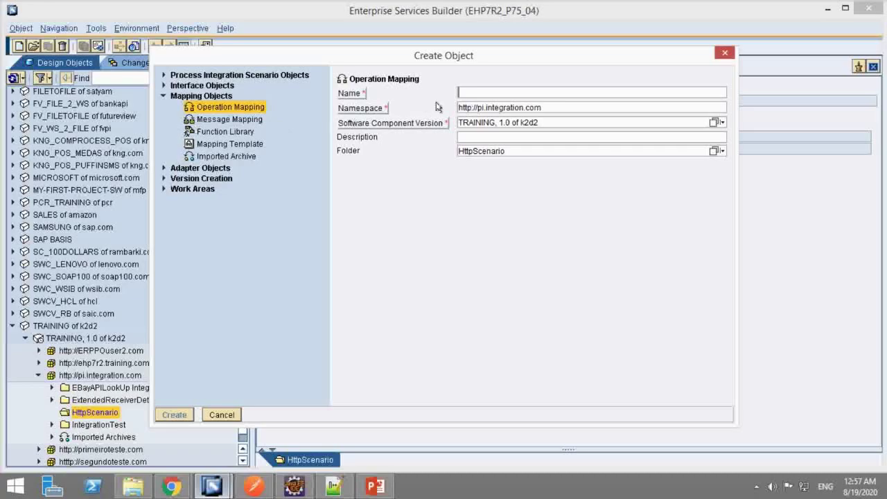
Switch to PowerPoint and copy the operation mapping name OM_httpscenario from the ESR Objects table on slide 4.
click(379, 489)
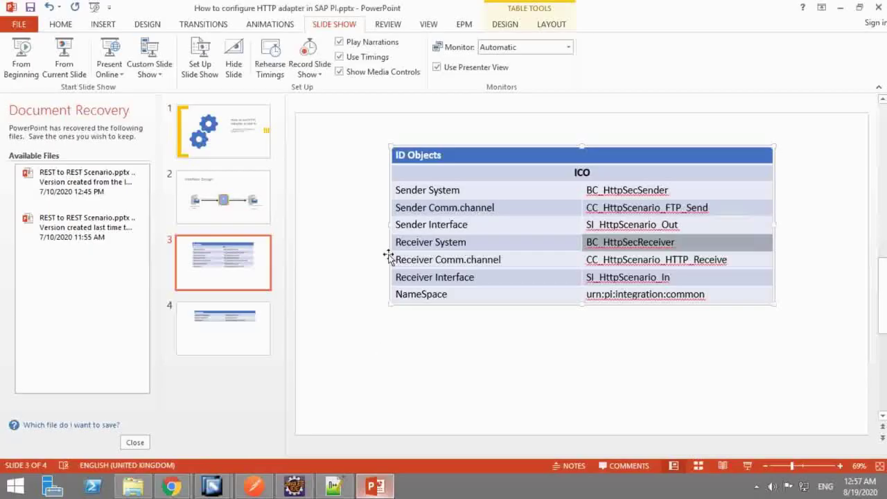
click(228, 329)
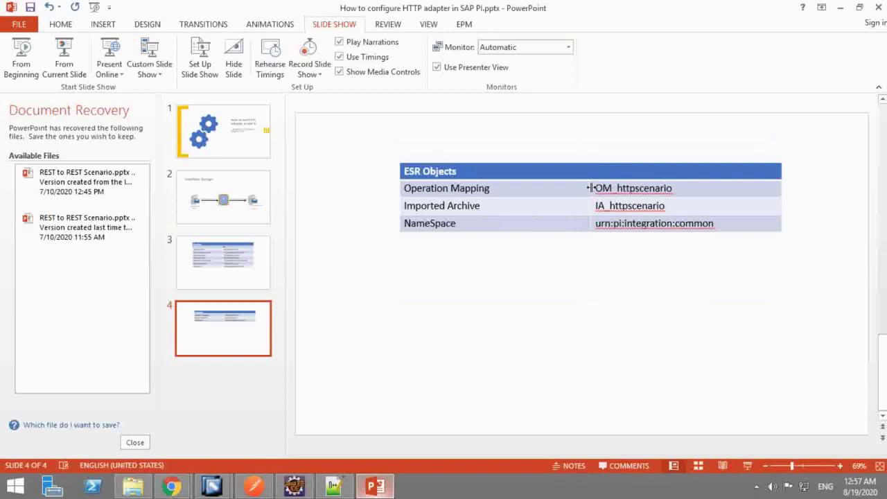
click(589, 188)
key(ctrl+c)
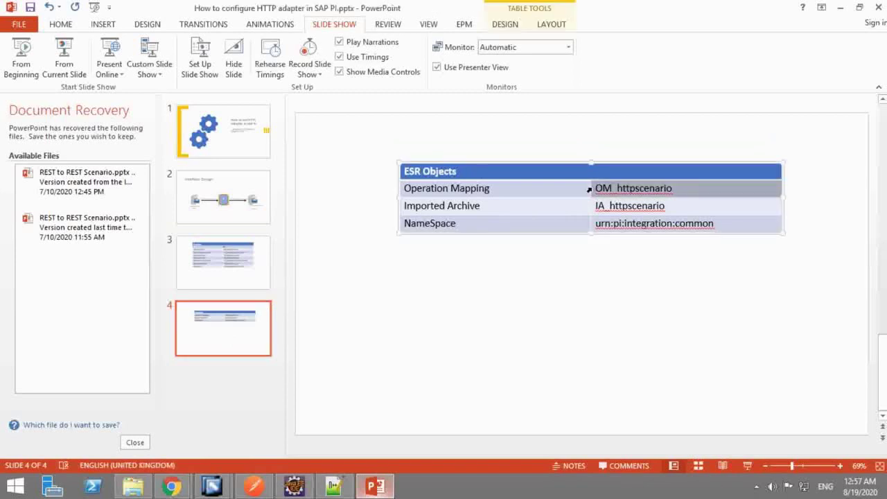
Return to Enterprise Services Builder and create the operation mapping with the copied name OM_httpscenario.
key(alt+Tab)
key(alt+Tab)
key(alt+Tab)
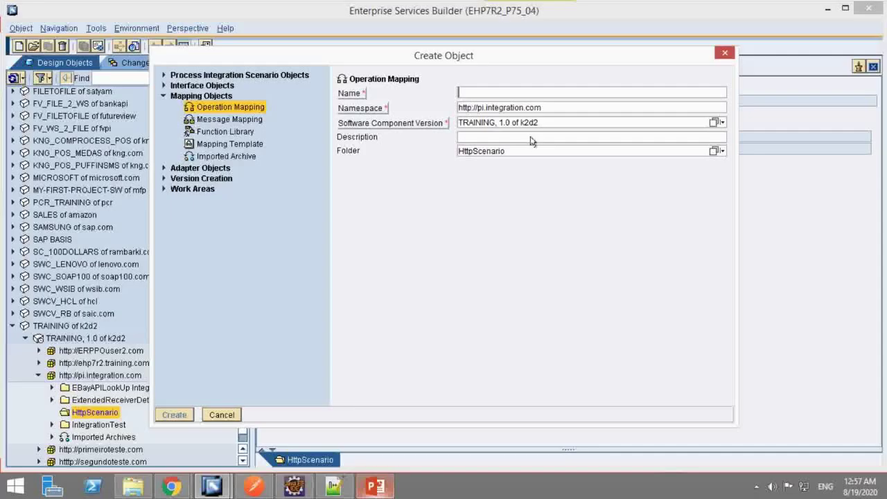
click(504, 93)
key(ctrl+v)
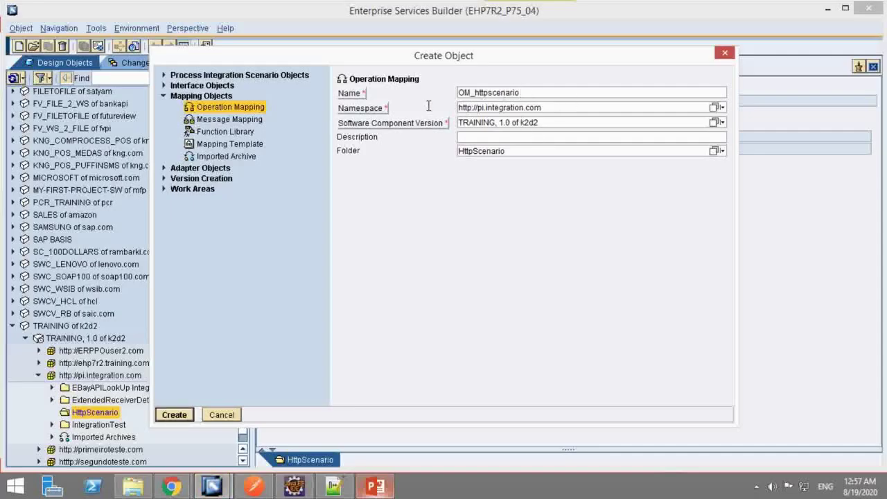
drag(541, 108, 457, 108)
click(173, 414)
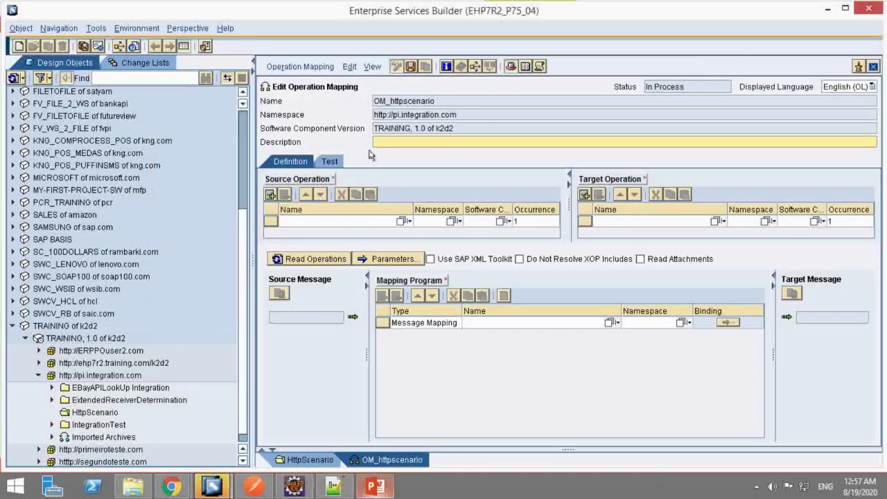
Set the source operation name to SI_HttpScenario_Out, copying it from the ID Objects table in the PowerPoint presentation.
click(384, 221)
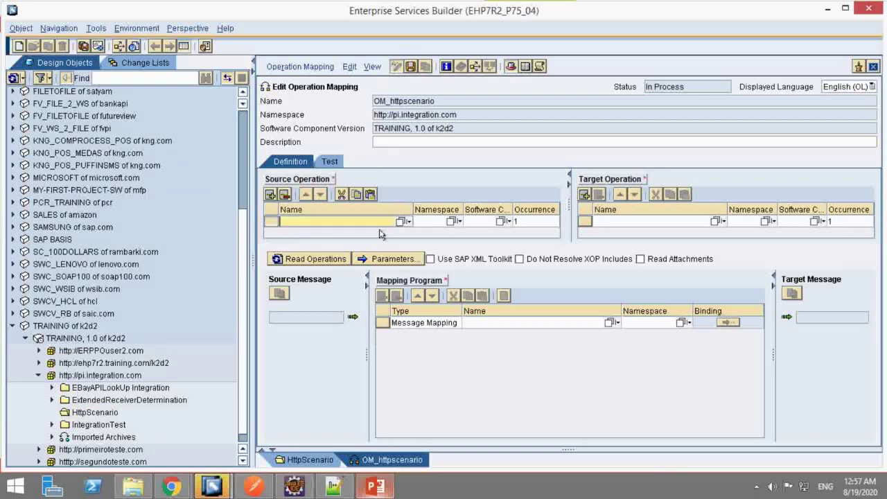
click(366, 490)
click(231, 270)
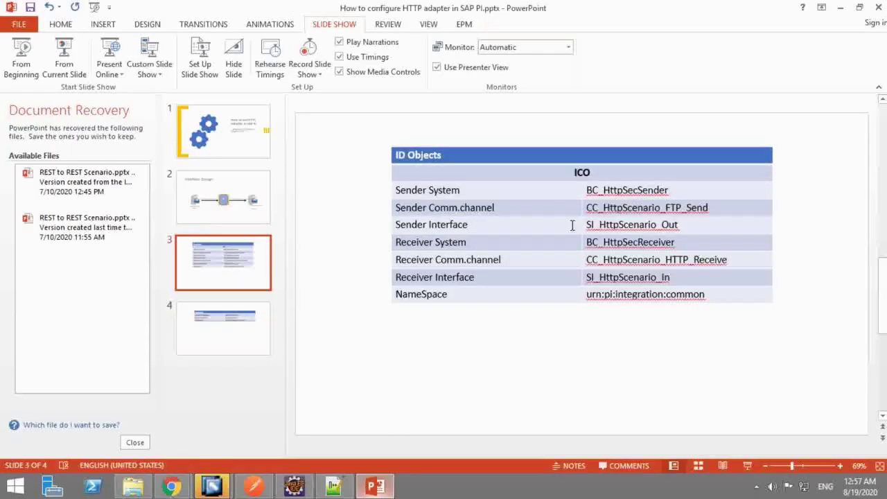
click(583, 228)
key(ctrl+c)
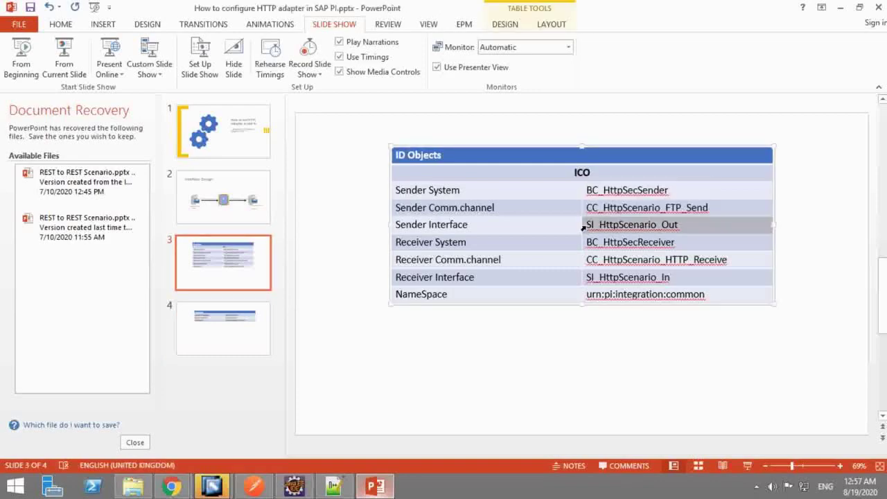
key(alt+Tab)
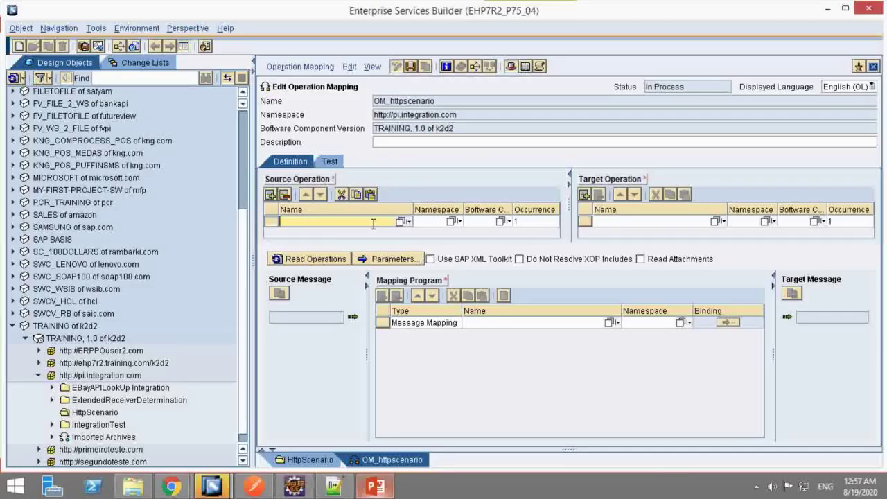
key(ctrl+v)
key(Return)
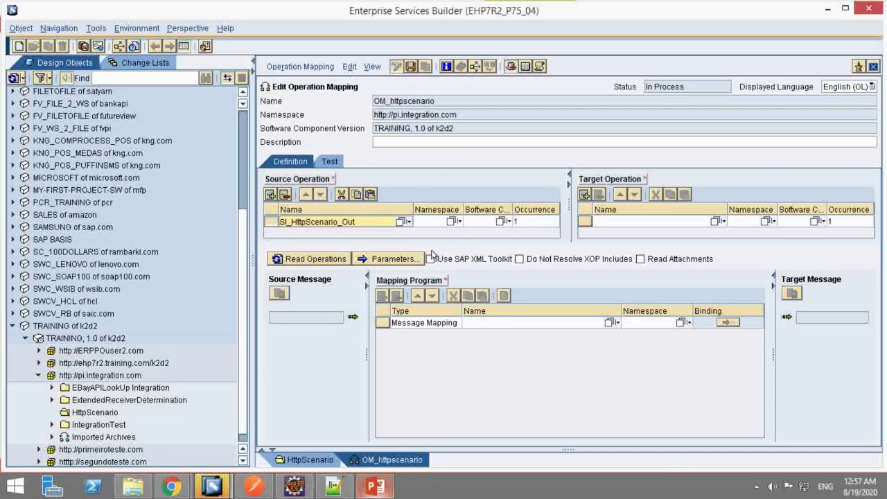
Copy urn:pi:integration:common from the PowerPoint ID Objects table and set it as the namespace of both source and target operations.
click(429, 222)
key(alt+Tab)
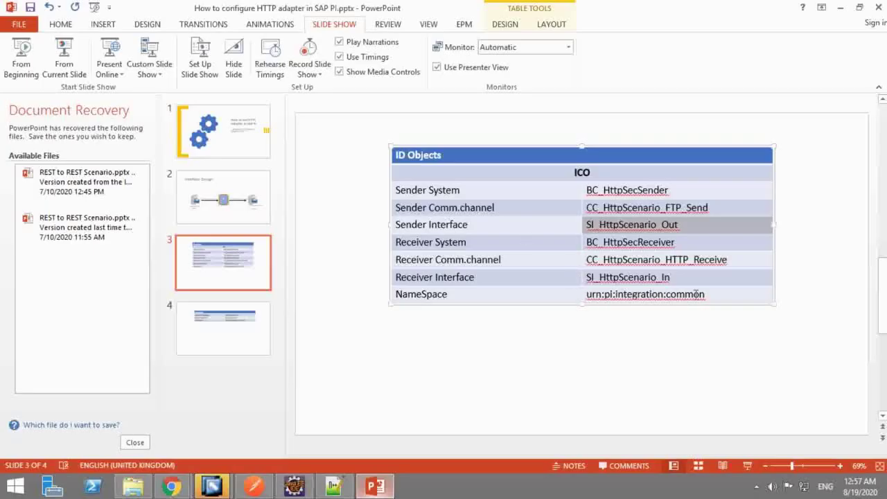
key(alt+Tab)
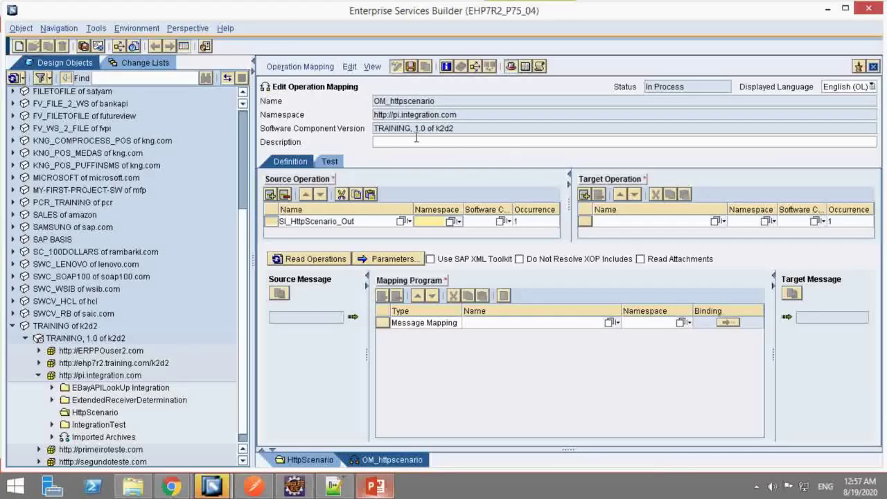
key(alt+Tab)
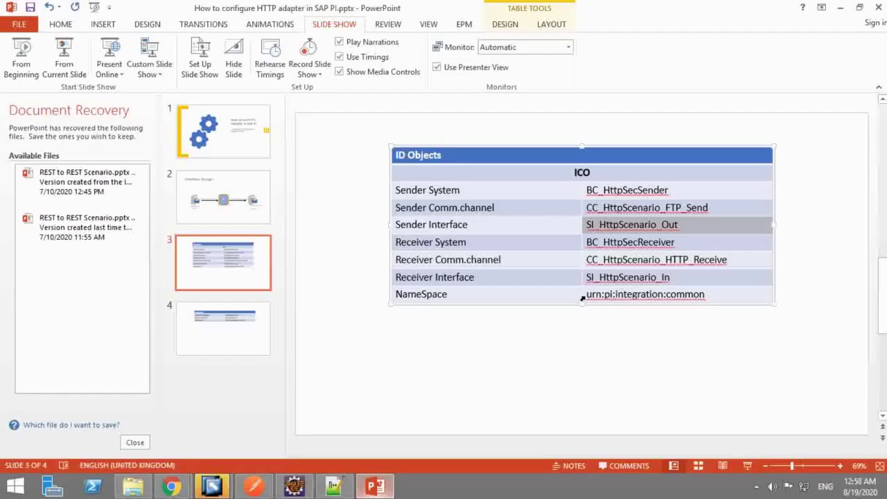
click(583, 298)
key(ctrl+c)
key(alt+Tab)
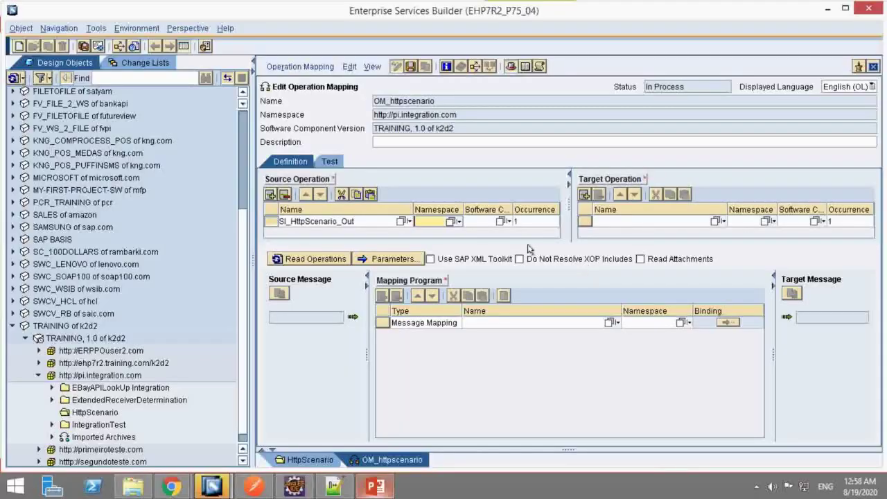
key(ctrl+v)
click(744, 221)
key(ctrl+v)
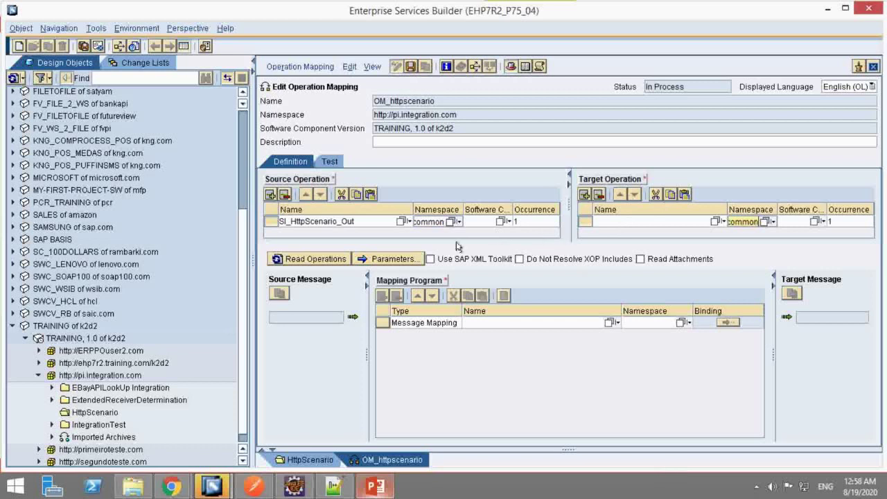
Set the target operation name to SI_HttpScenario_In, based on the source operation's name.
click(352, 221)
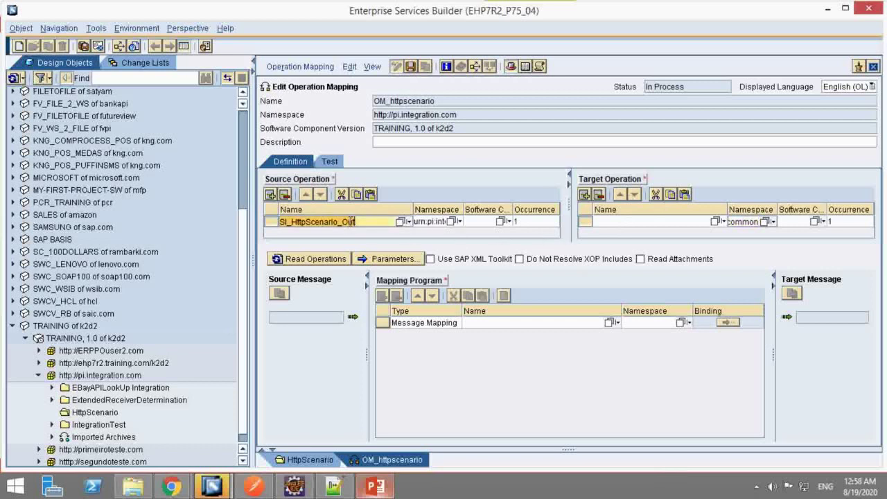
click(626, 221)
text(SI_HttpScenario_Out)
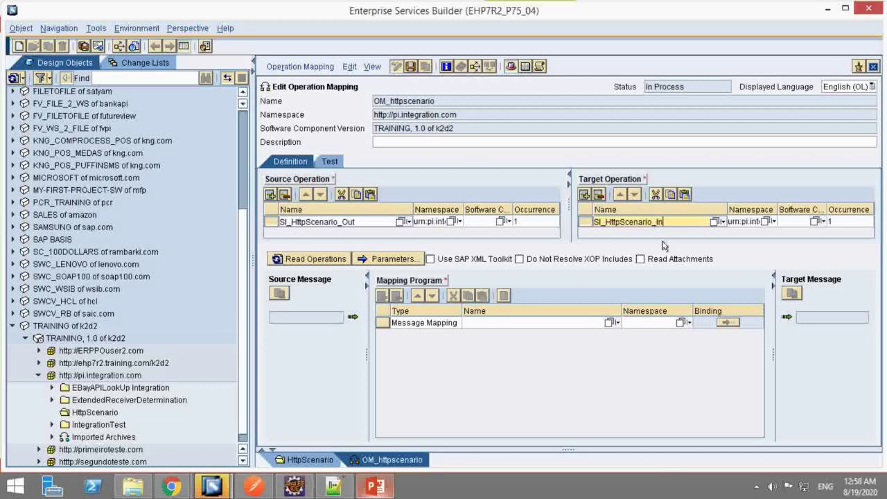
Choose Java Class as the mapping program type and save the operation mapping OM_httpscenario.
click(452, 323)
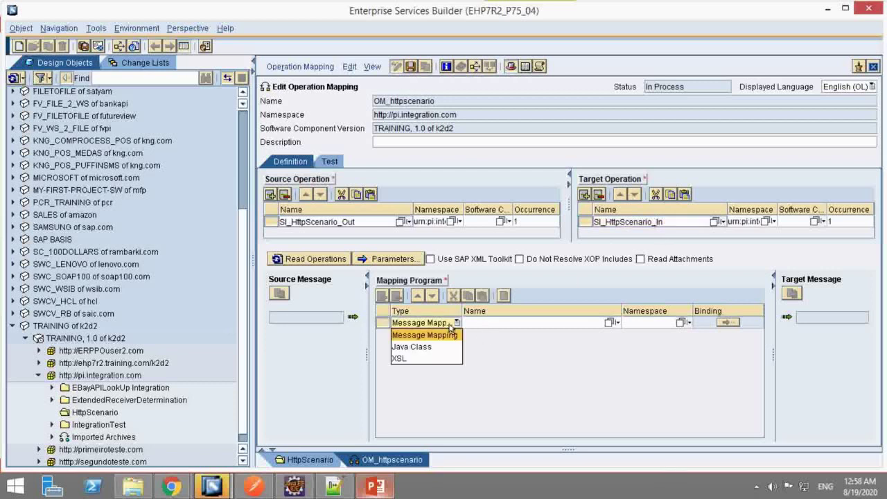
click(429, 349)
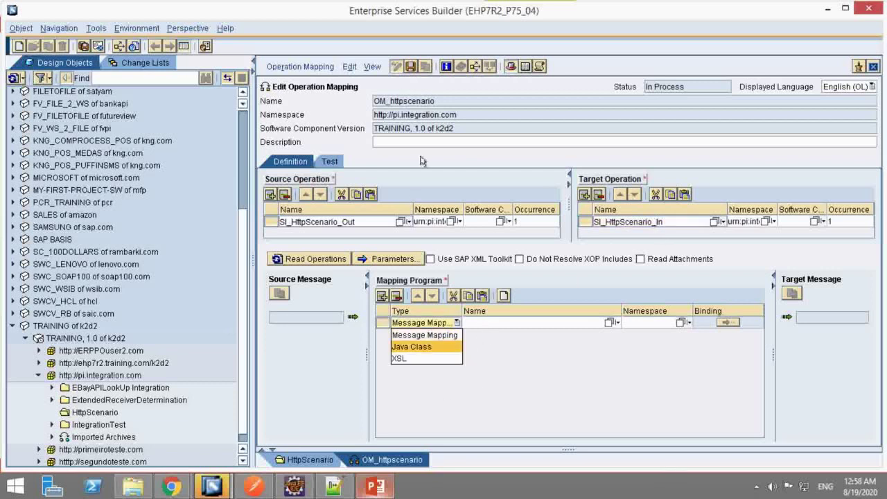
click(410, 65)
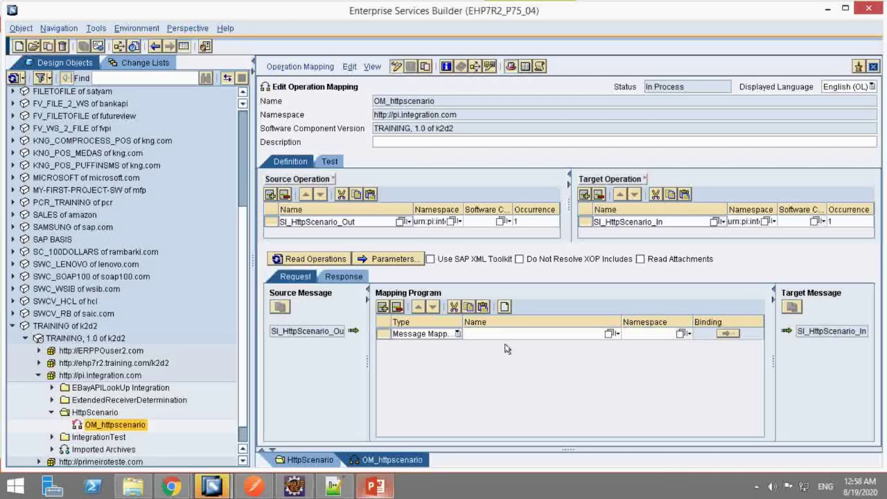
Try to set the request mapping program's type to Java Class.
click(458, 333)
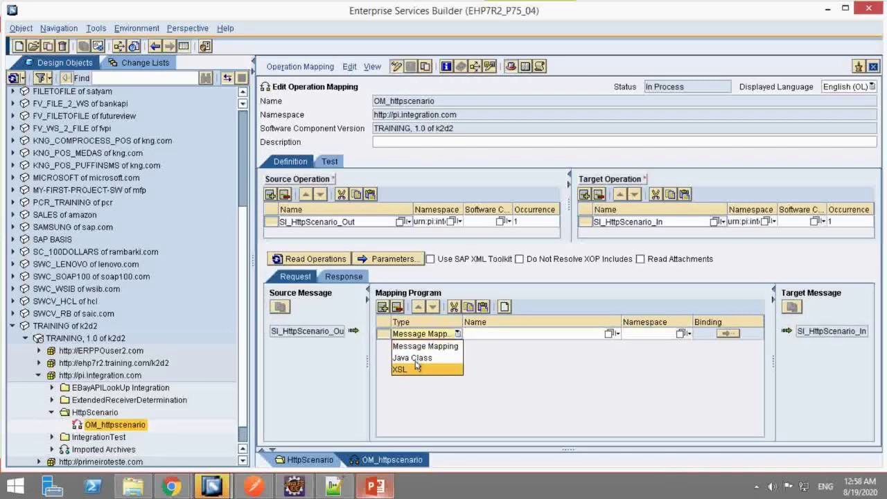
click(414, 358)
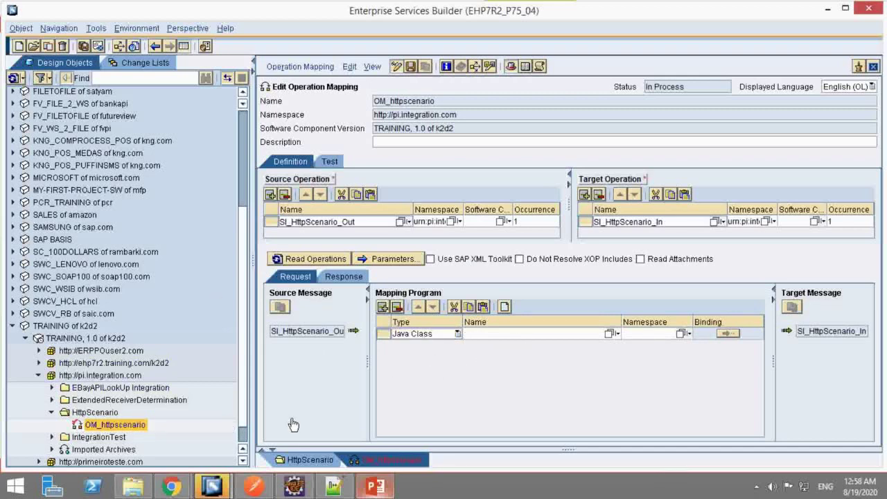
key(ctrl+z)
right_click(94, 410)
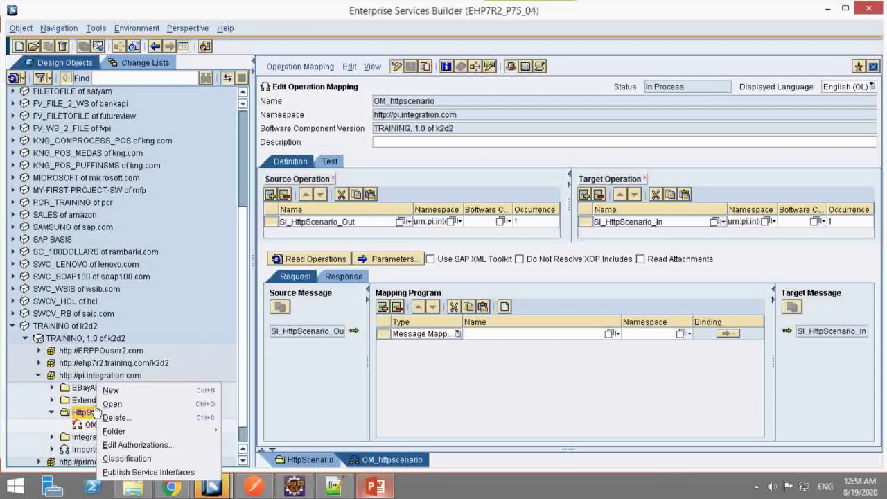
click(111, 390)
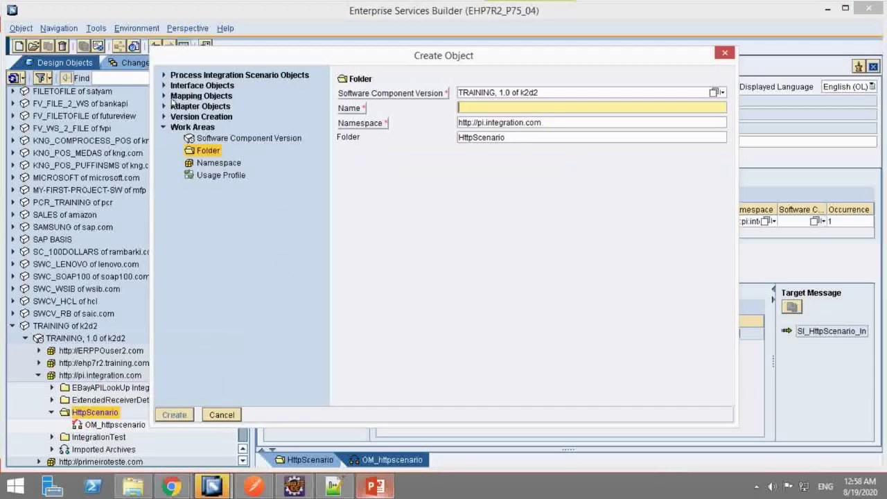
click(162, 96)
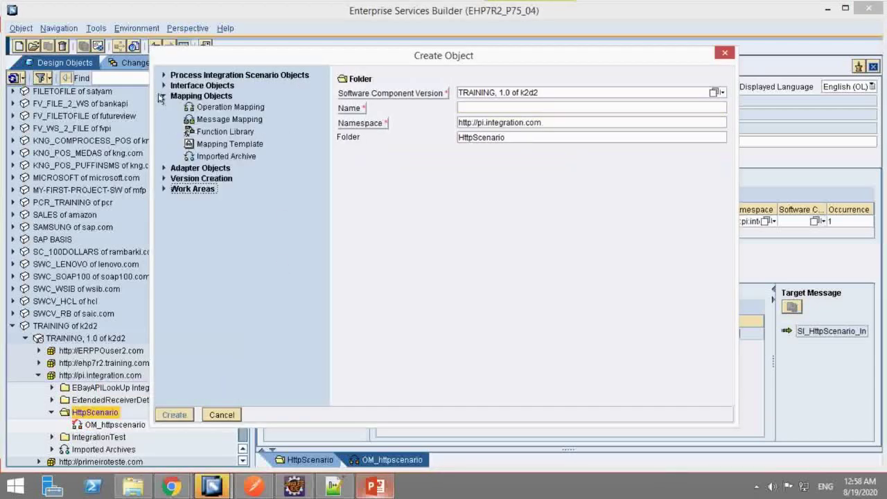
click(219, 156)
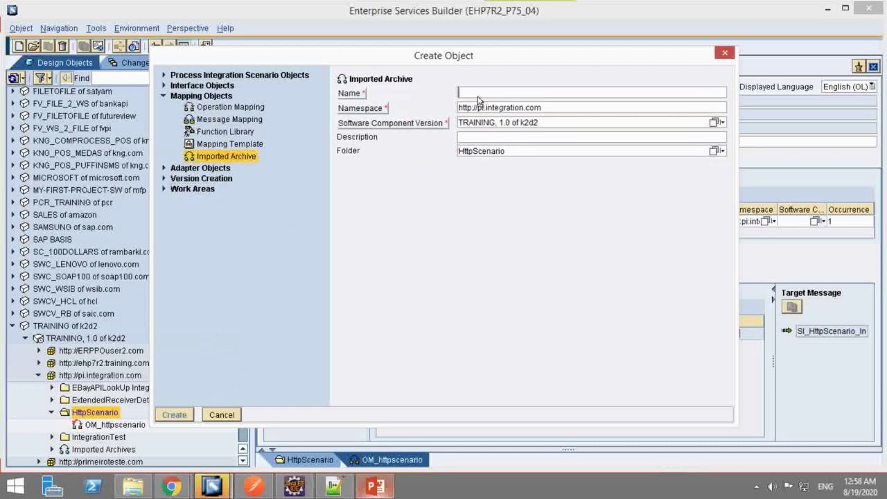
text(IA)
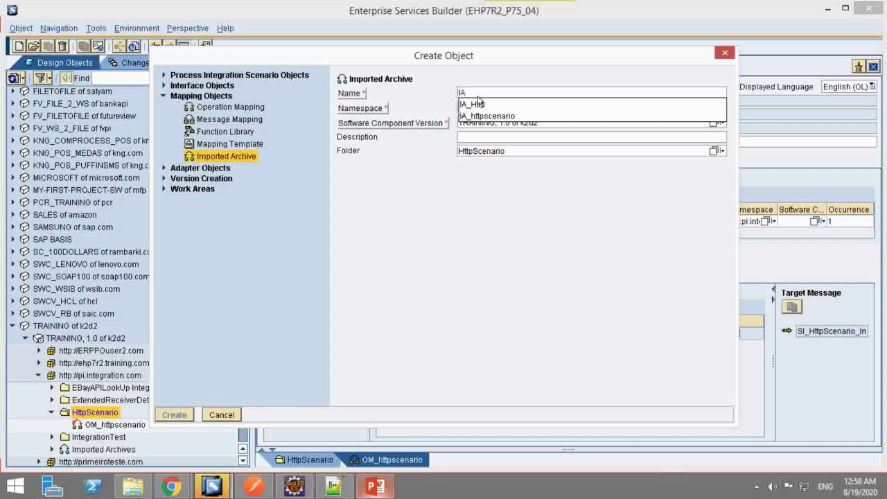
click(505, 116)
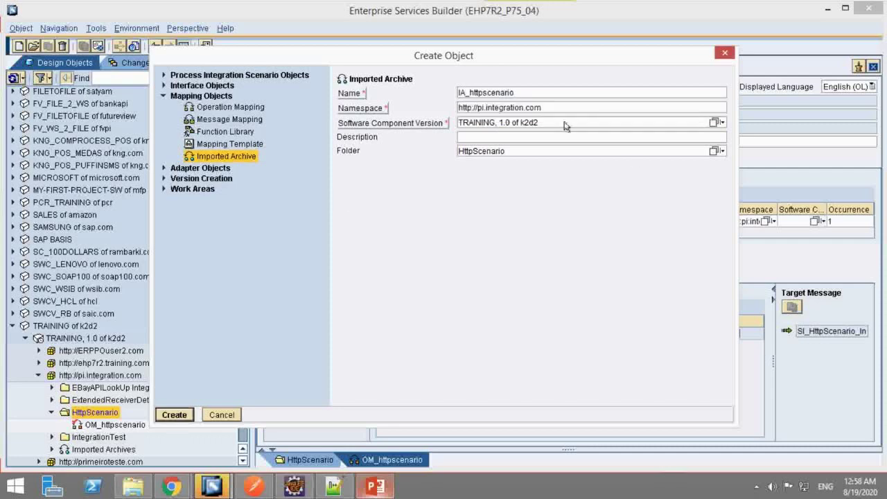
click(174, 415)
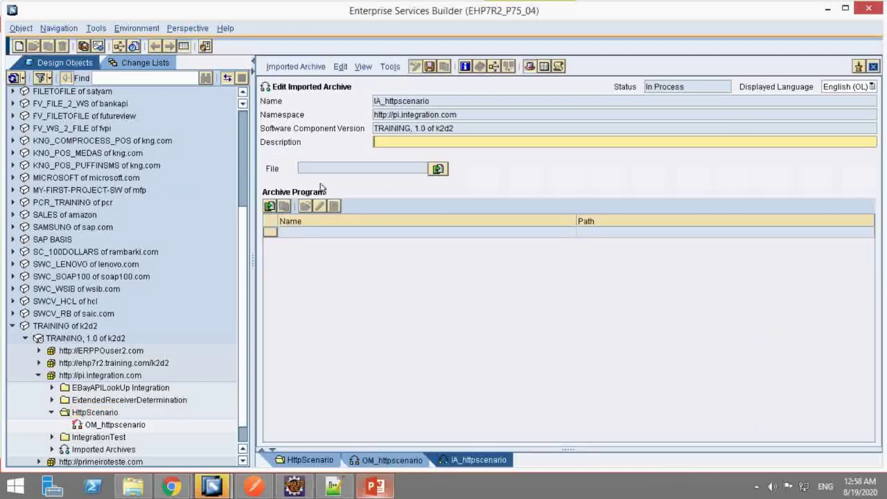
Switch to Eclipse and examine the transform method in Httpconfig.java, including the statement that writes the API key to the output payload.
click(295, 486)
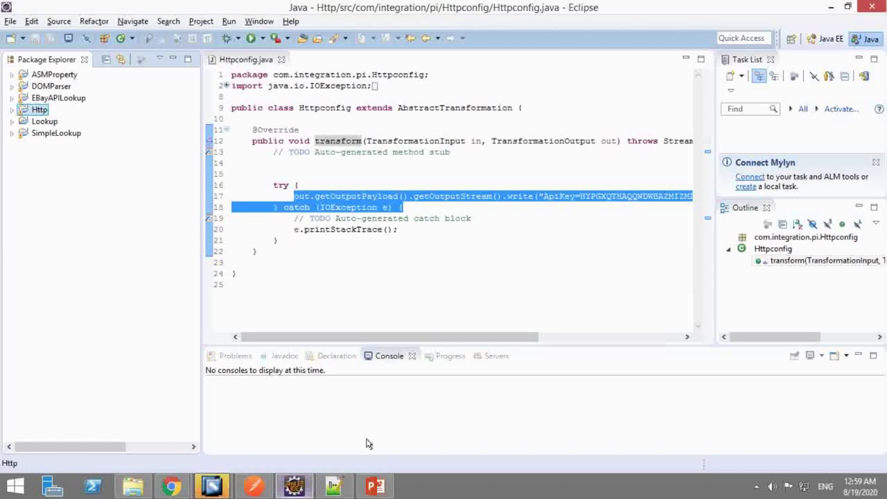
click(294, 485)
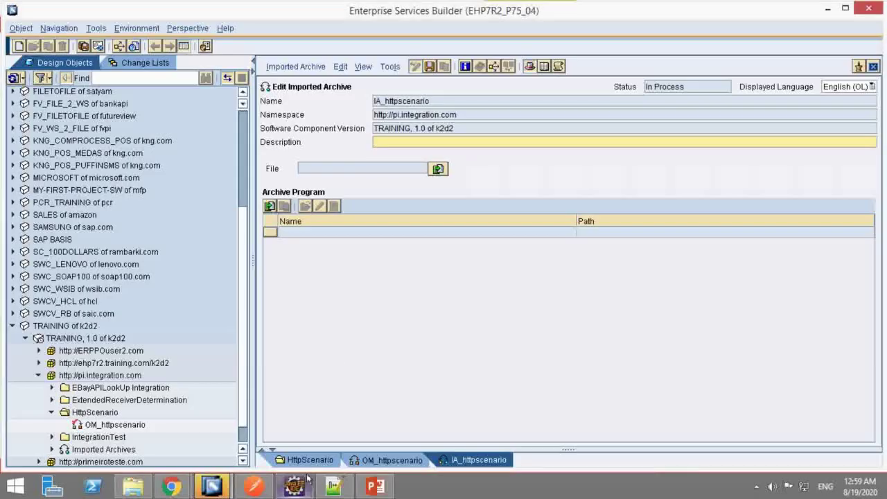
click(297, 489)
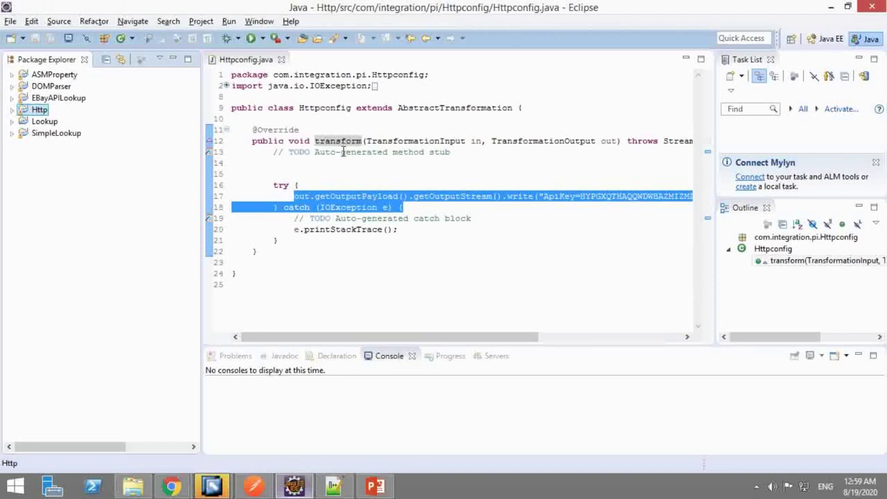
drag(352, 339, 448, 341)
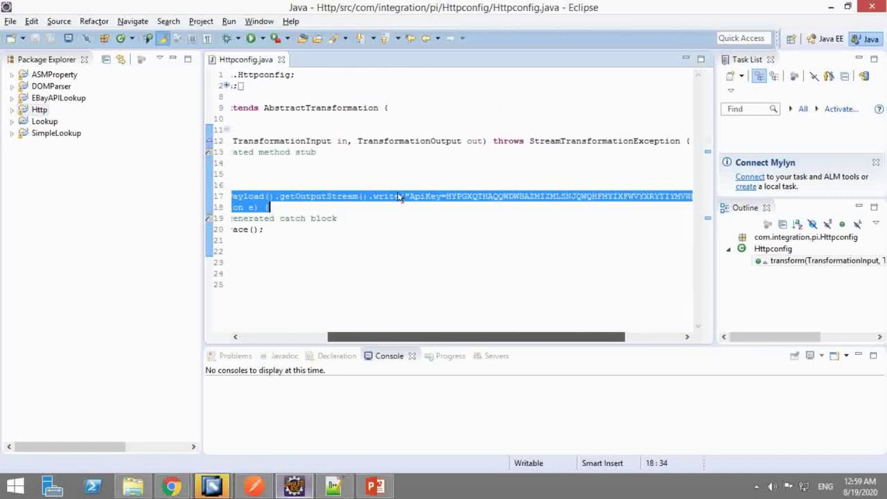
click(472, 197)
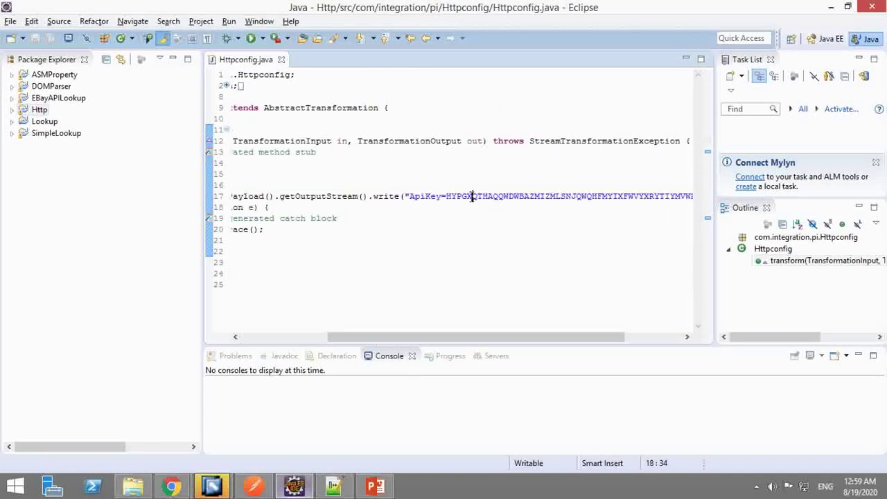
click(516, 241)
drag(440, 340, 398, 341)
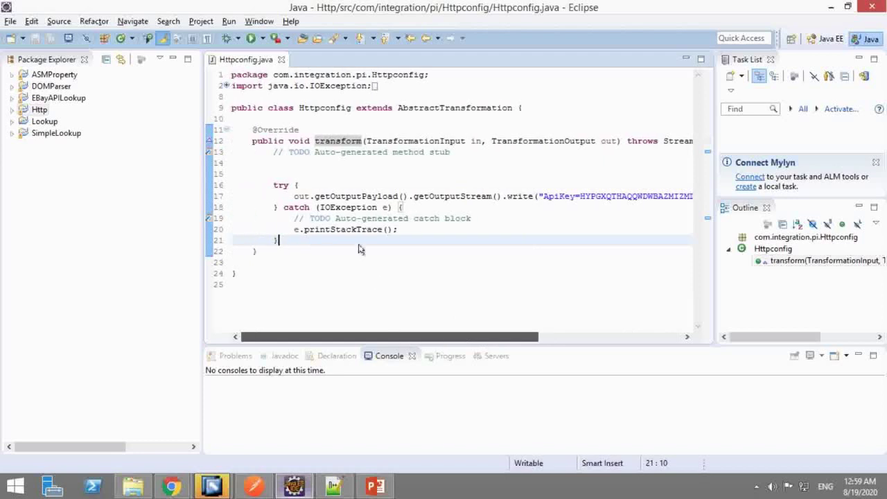
mouse_move(354, 230)
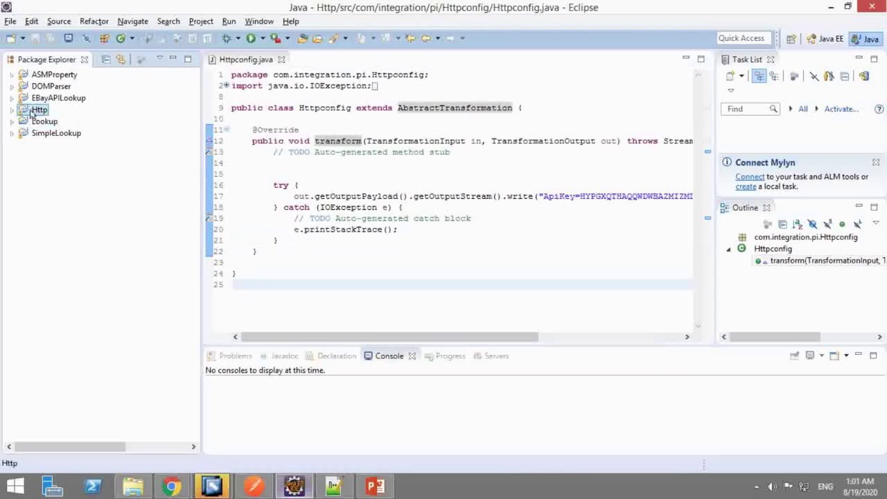
Rename the Java class Httpconfig to HttpScenario in the class declaration and save the source file.
right_click(31, 113)
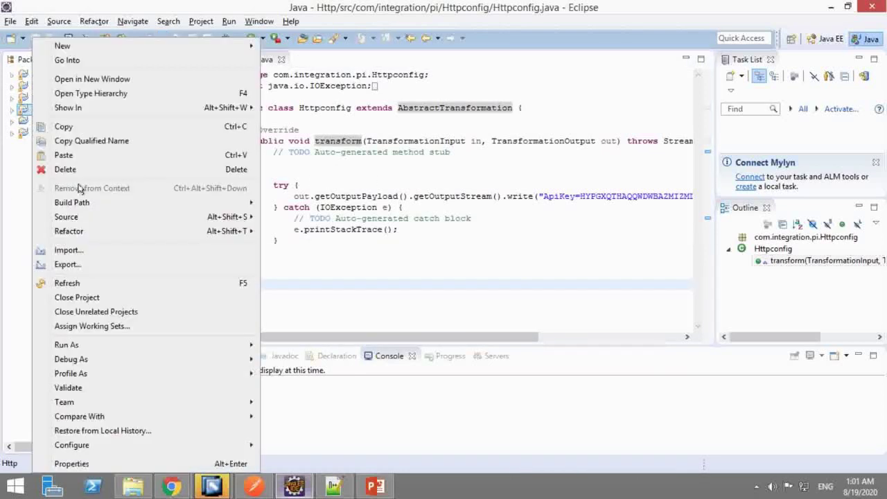
click(402, 164)
click(351, 108)
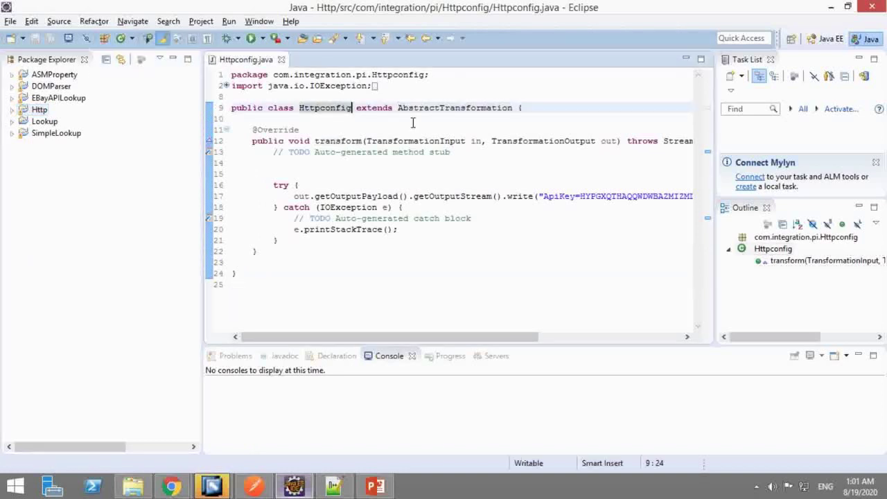
key(BackSpace)
key(BackSpace)
key(BackSpace)
key(BackSpace)
key(BackSpace)
key(BackSpace)
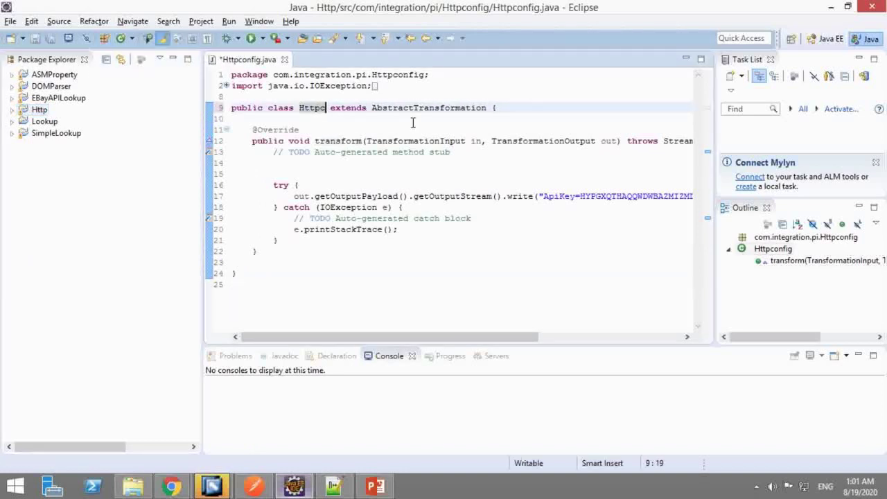
text(Scenario)
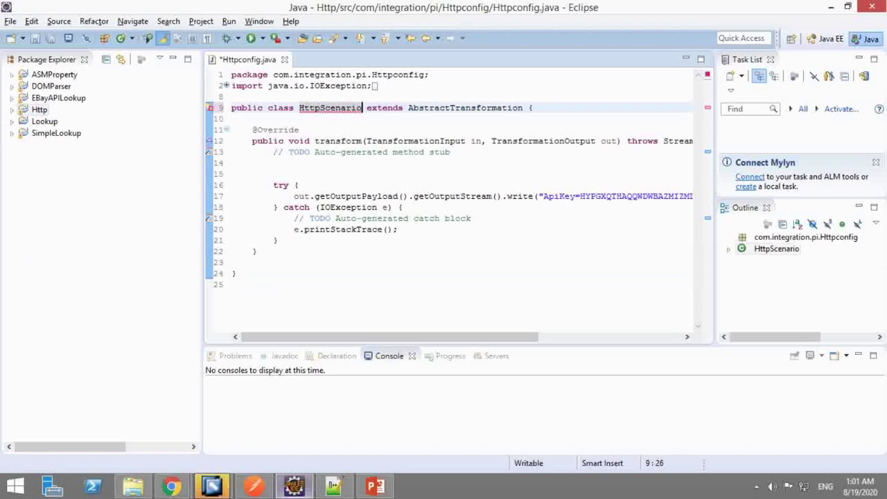
key(ctrl+s)
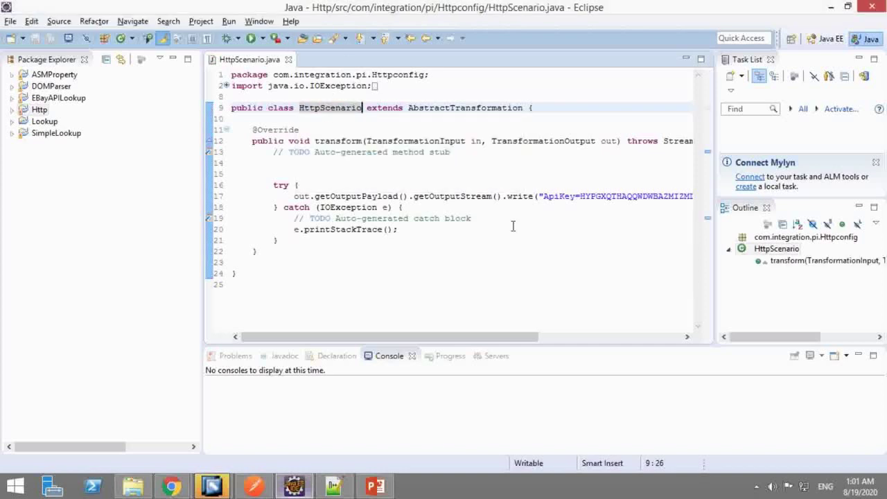
Start a JAR file export of the Http project, leaving out the .classpath and .project files.
click(36, 112)
right_click(36, 113)
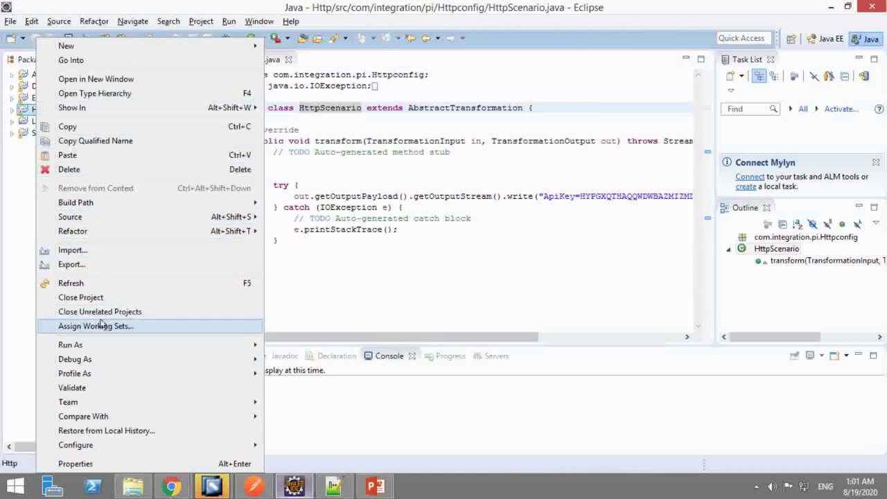
click(82, 264)
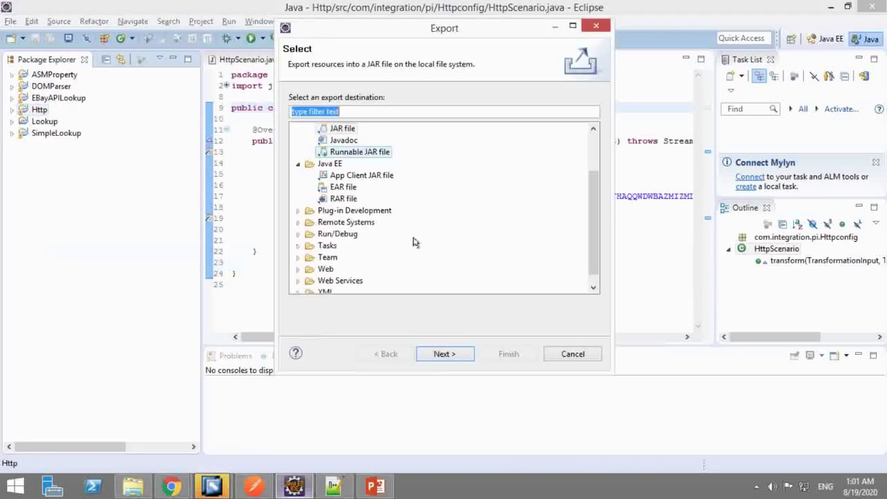
click(444, 354)
click(467, 109)
click(466, 122)
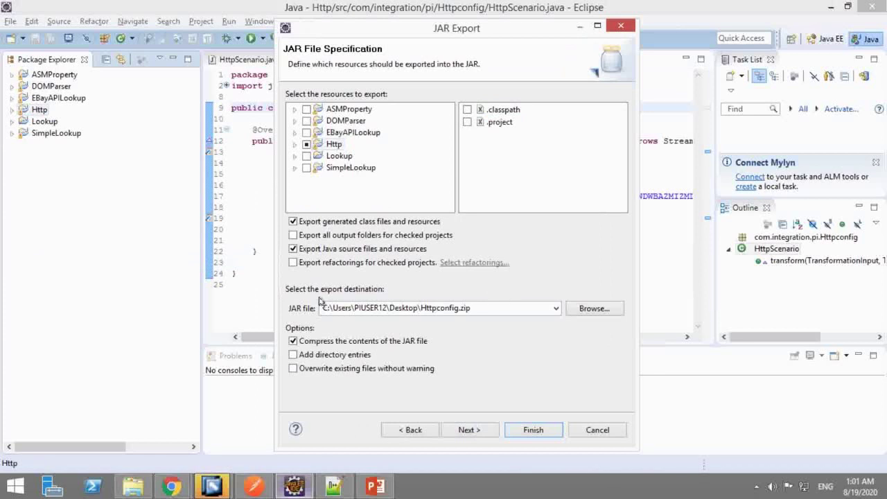
Set the JAR export destination to HttpScenario.zip on the Desktop and finish the export.
double_click(483, 310)
click(459, 311)
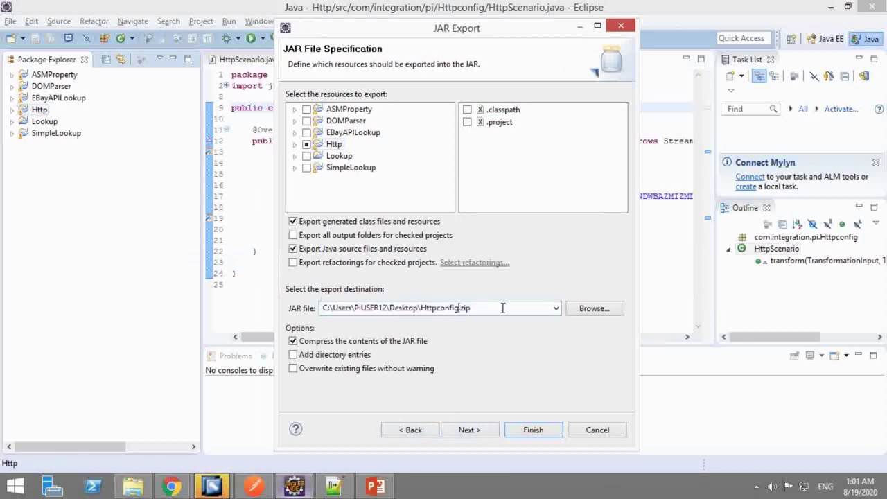
key(BackSpace)
key(BackSpace)
key(BackSpace)
text(Scenario)
click(533, 433)
click(523, 248)
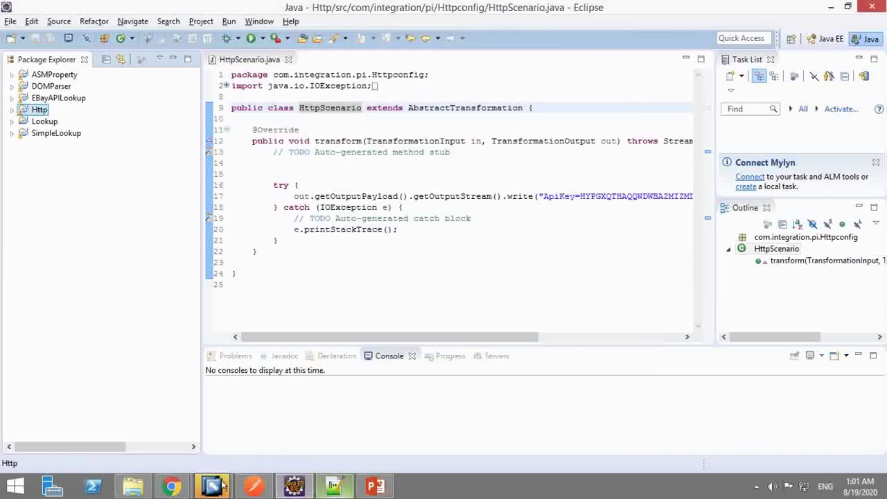
Switch to the Enterprise Services Builder and import HttpScenario.zip from the Desktop into the imported archive IA_httpscenario.
mouse_move(208, 489)
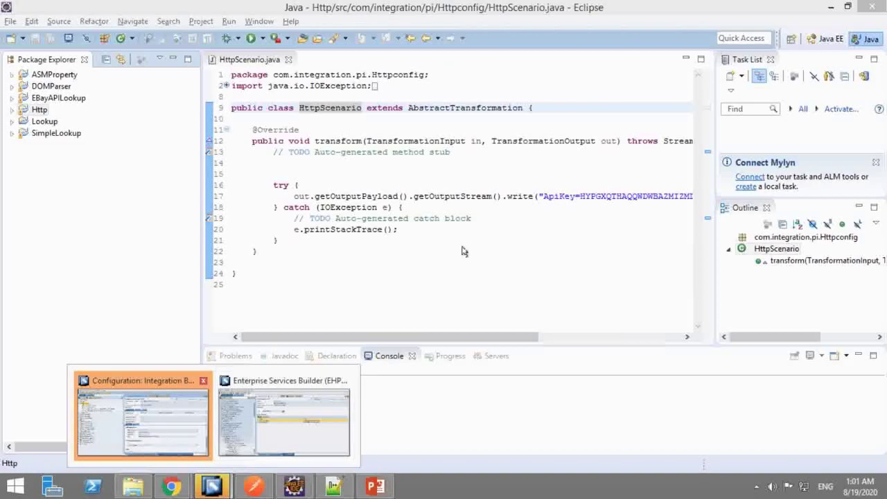
click(192, 410)
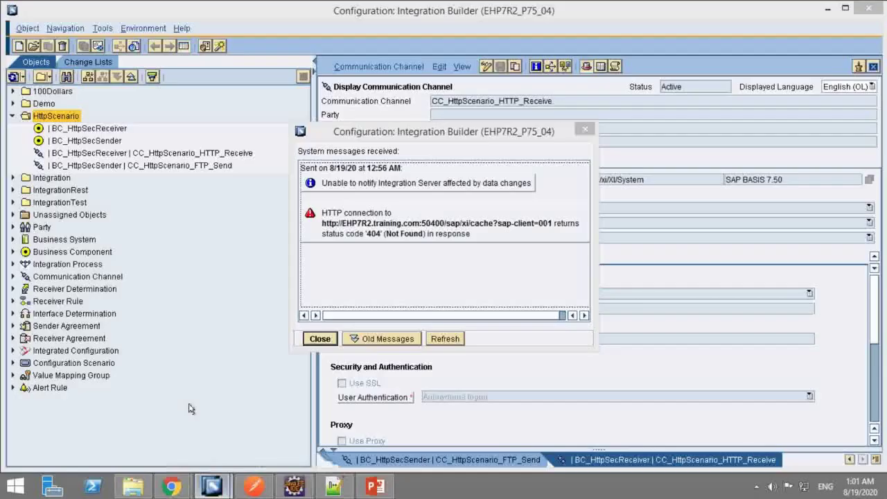
click(320, 338)
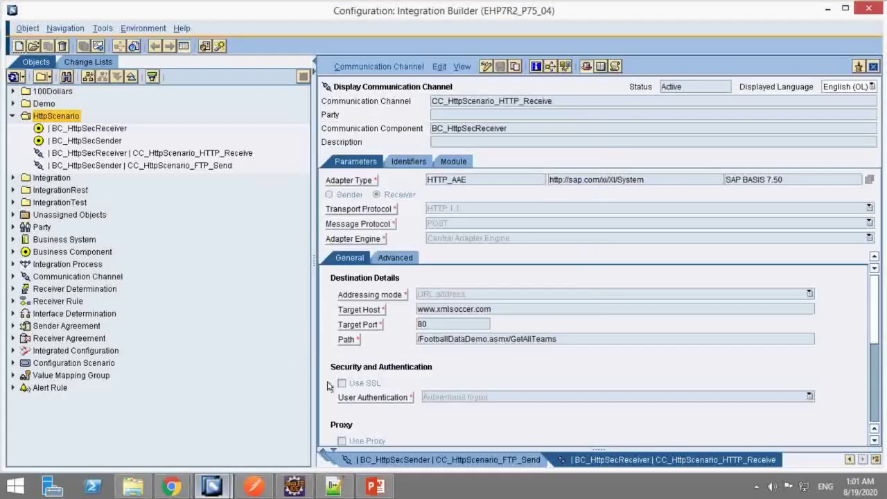
mouse_move(221, 485)
click(267, 429)
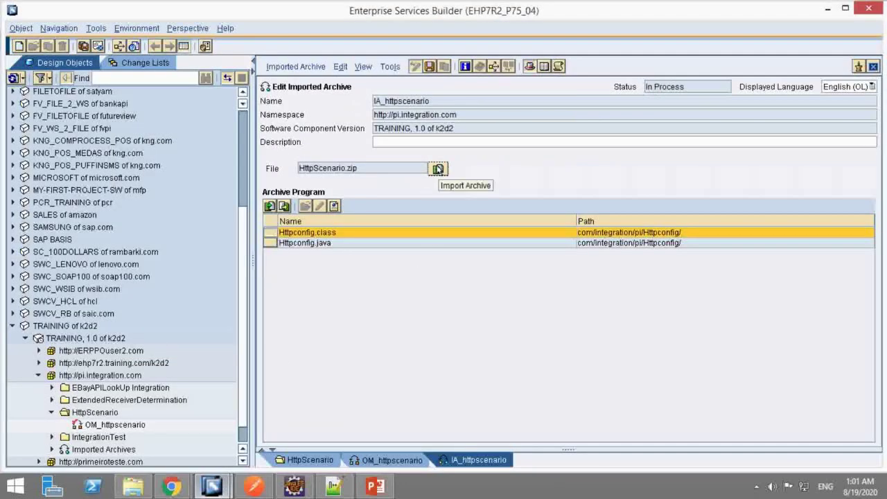
click(438, 169)
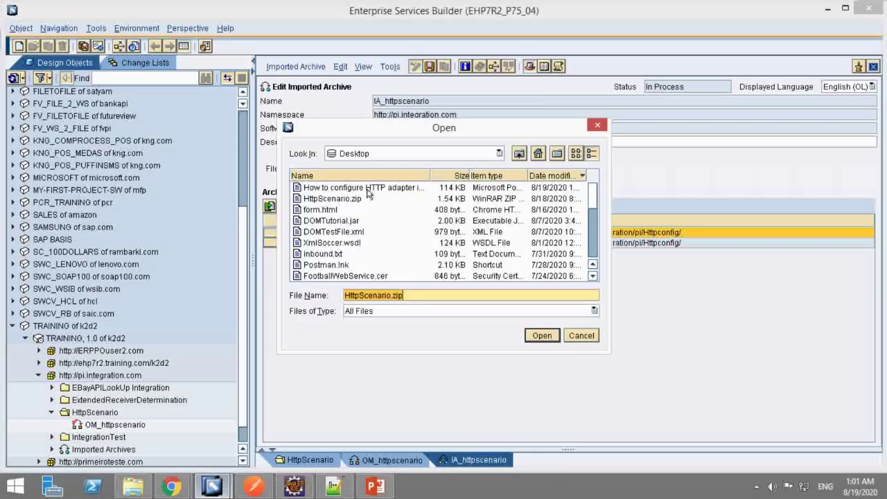
click(347, 199)
click(540, 335)
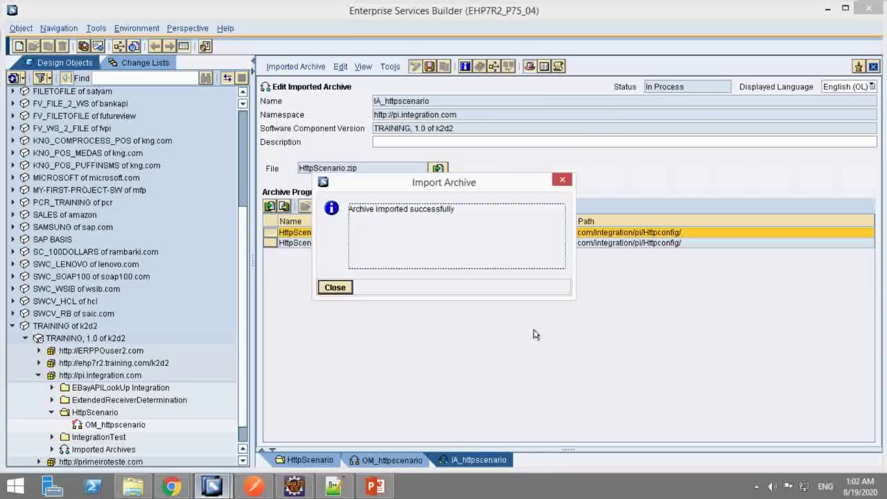
click(334, 287)
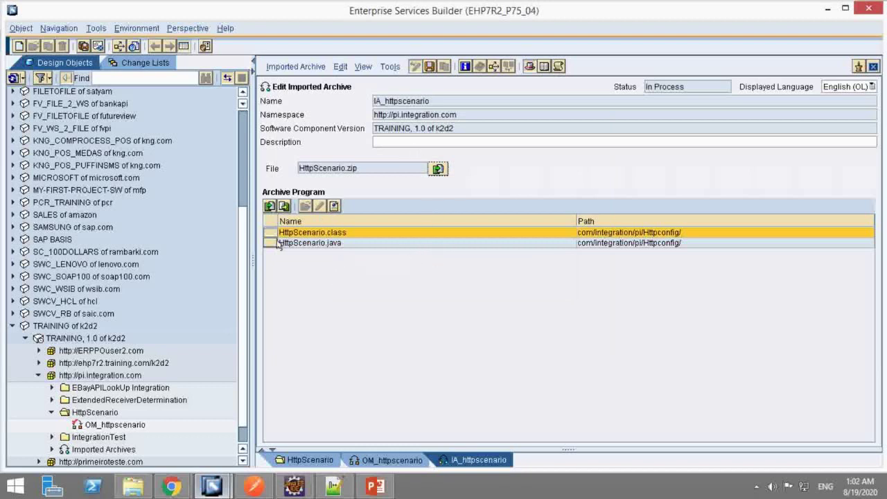
Save the imported archive IA_httpscenario and try to activate it together with the operation mapping OM_httpscenario.
click(429, 67)
click(295, 66)
click(330, 151)
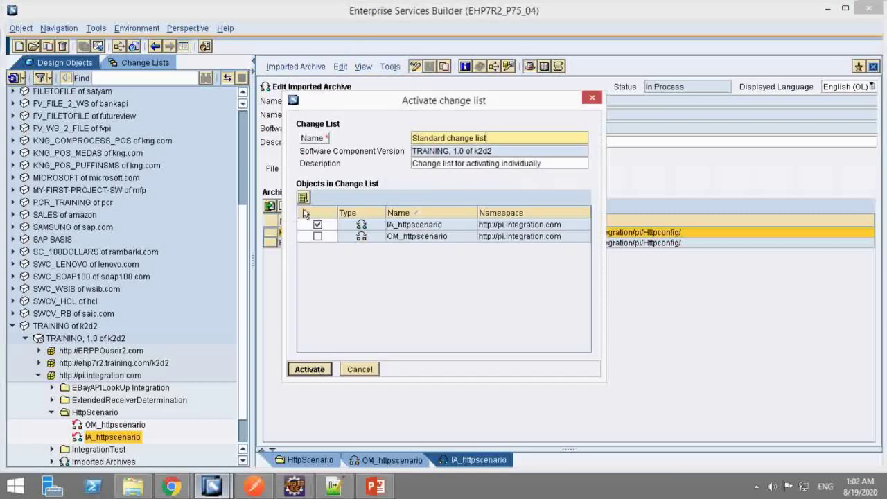
click(318, 236)
click(310, 369)
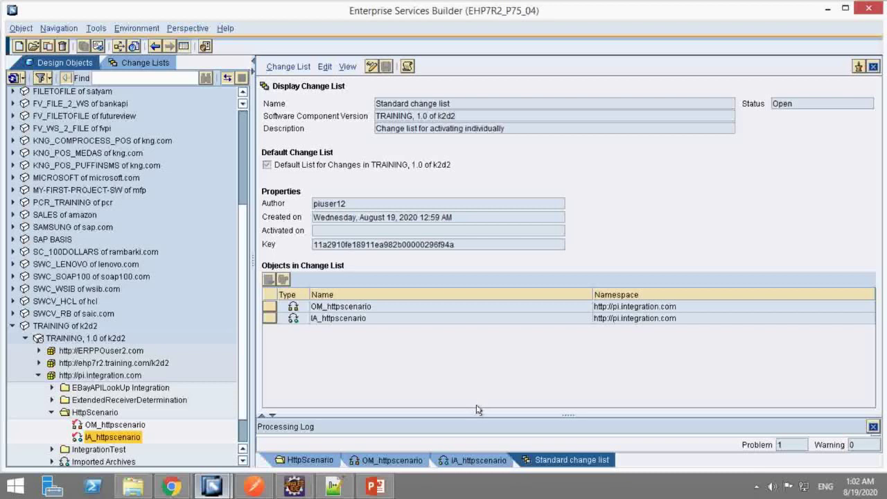
drag(476, 415, 481, 374)
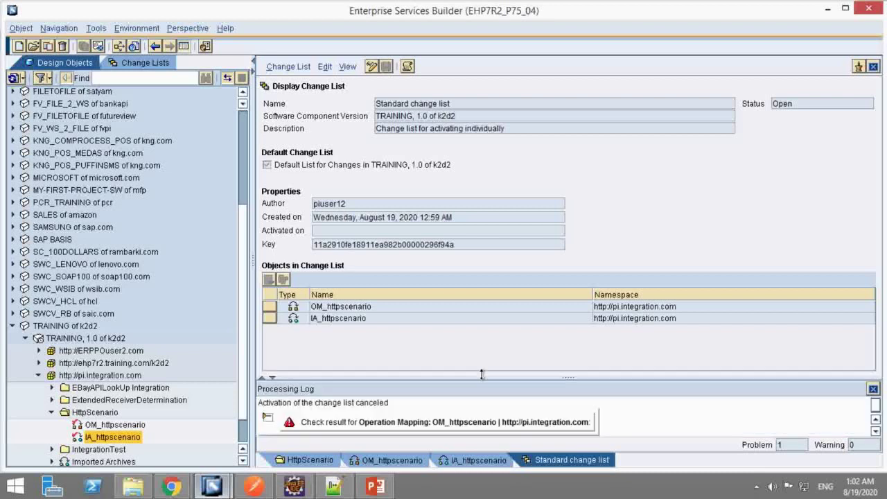
click(268, 417)
drag(410, 377, 411, 424)
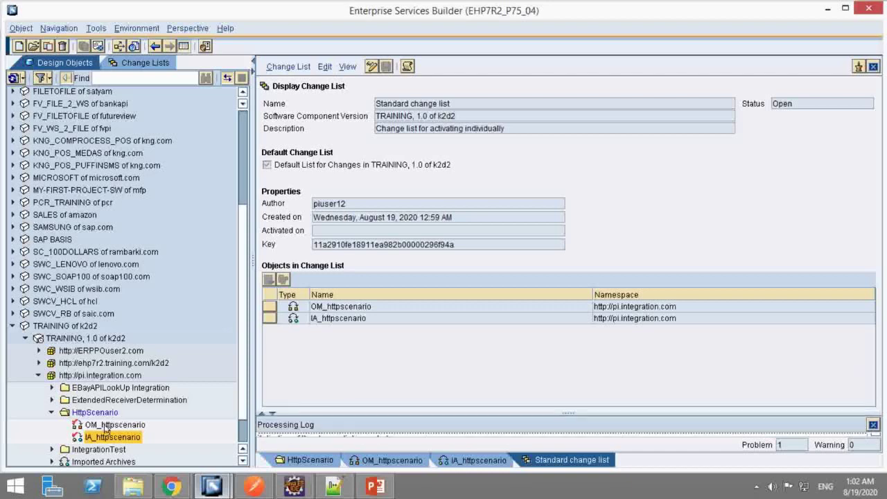
Check the mapping program of OM_httpscenario, and activate only the imported archive IA_httpscenario from the standard change list.
double_click(114, 424)
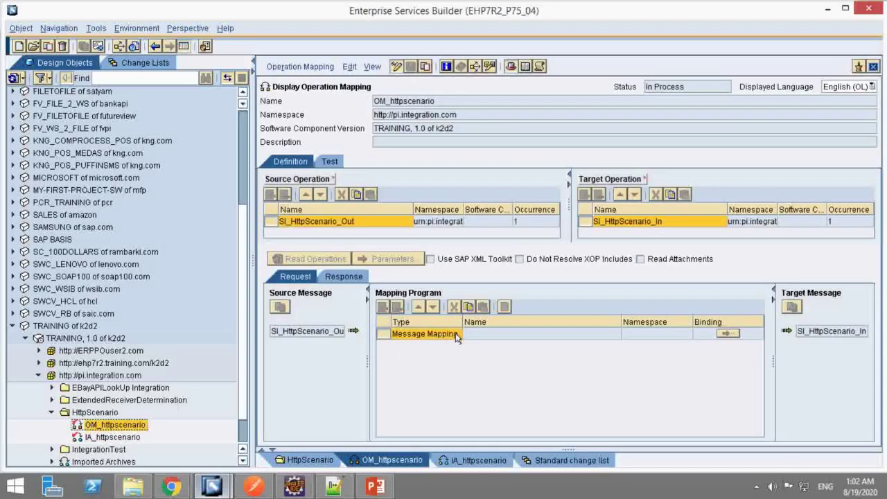
click(442, 334)
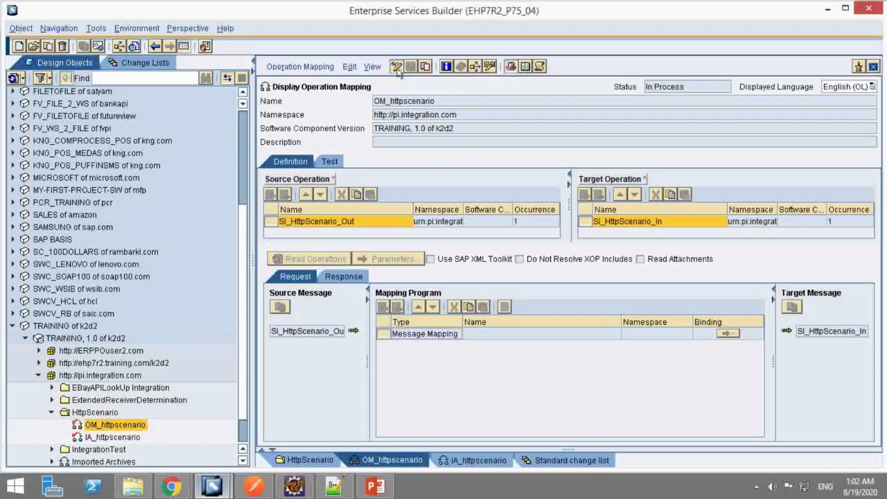
double_click(130, 438)
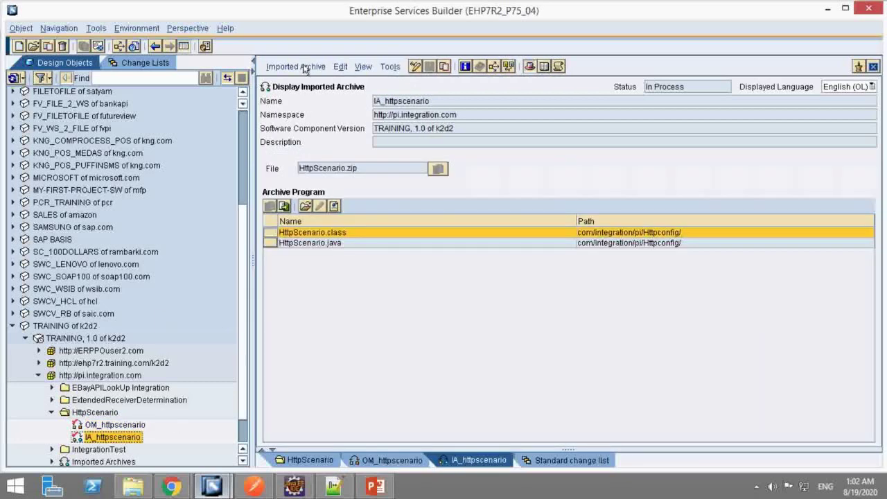
click(299, 67)
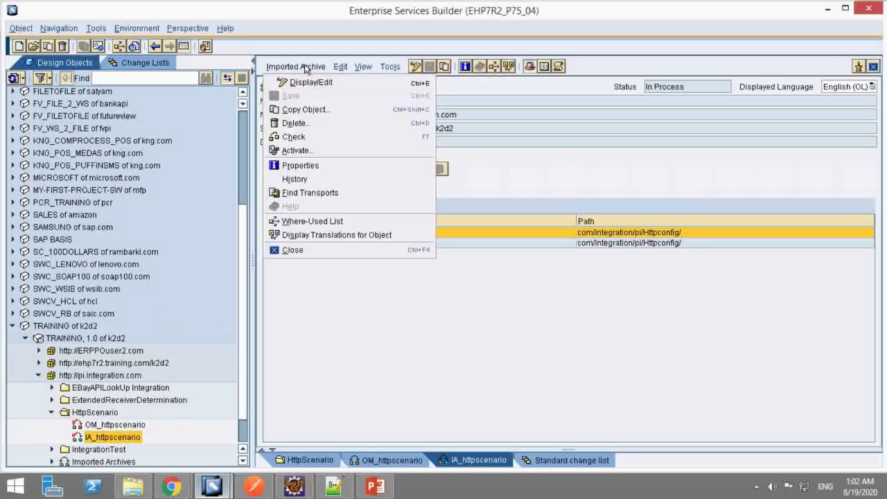
click(303, 152)
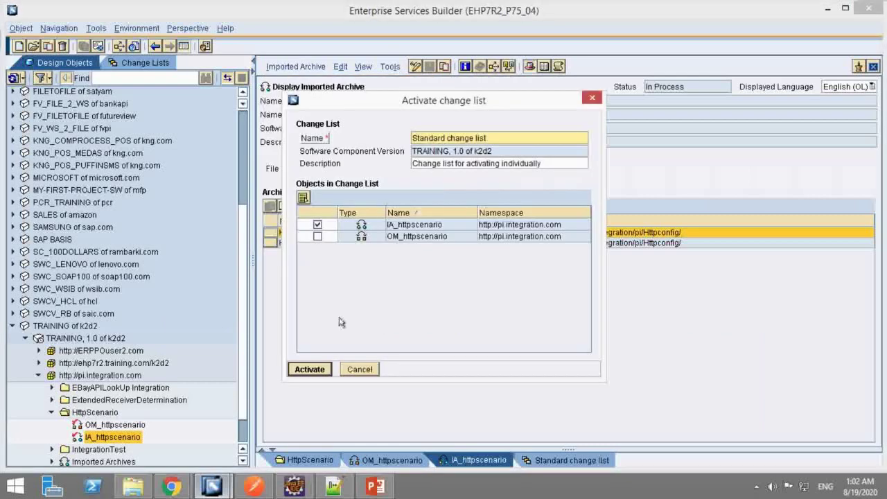
click(310, 370)
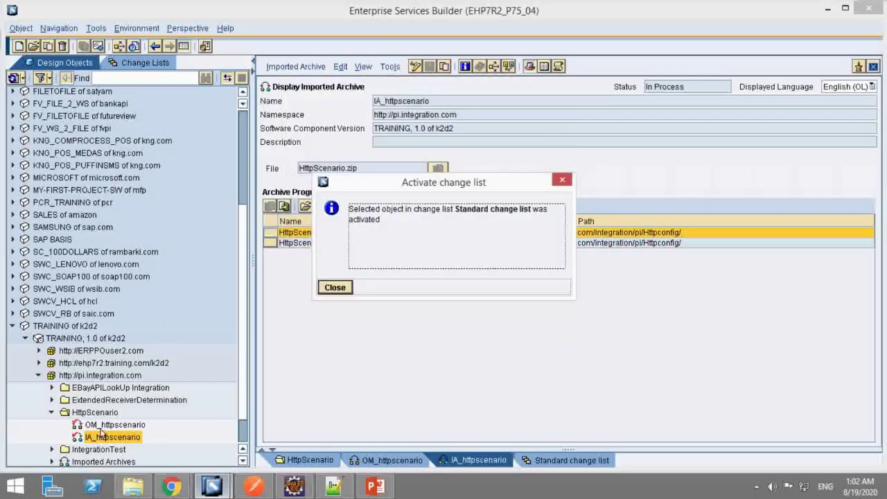
click(335, 287)
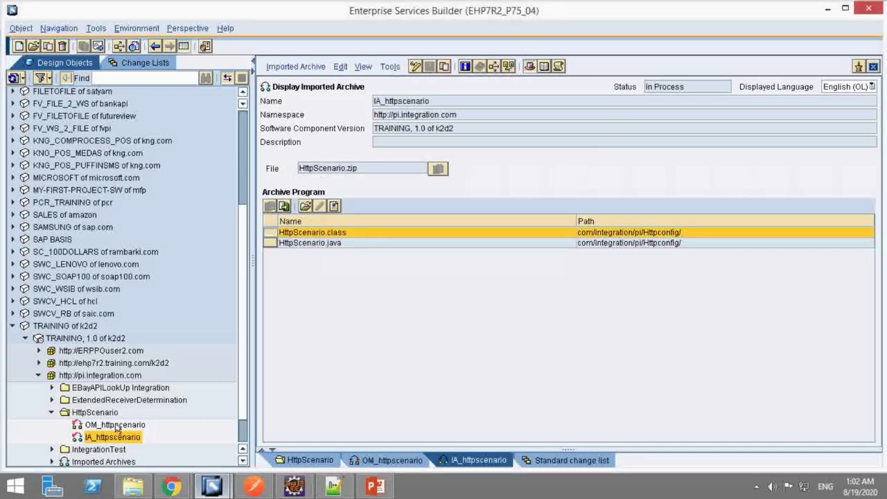
Edit OM_httpscenario and set its request mapping program to the Java Class com/integration/pi/Httpconfig/HttpScenario from archive IA_httpscenario.
double_click(115, 426)
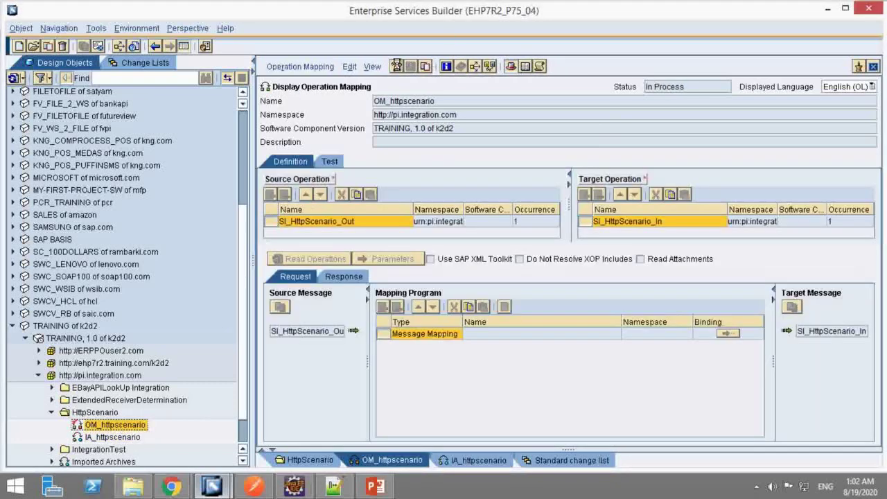
click(395, 66)
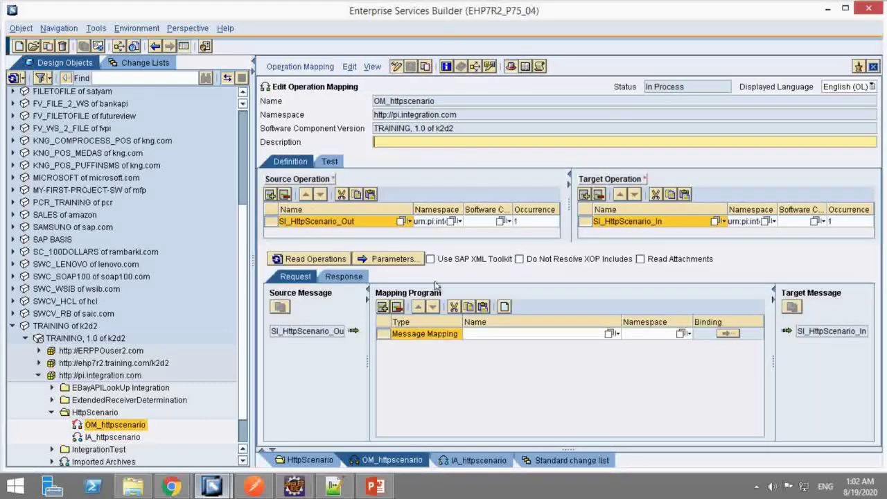
click(454, 335)
click(454, 335)
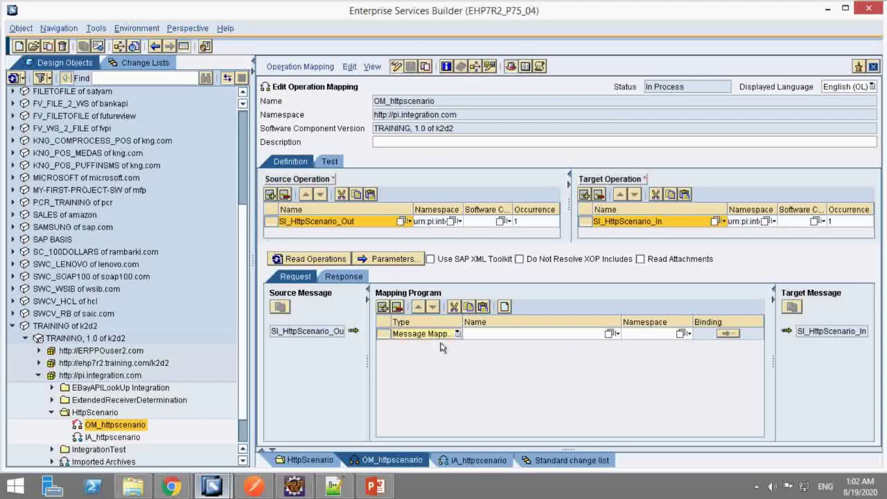
click(456, 334)
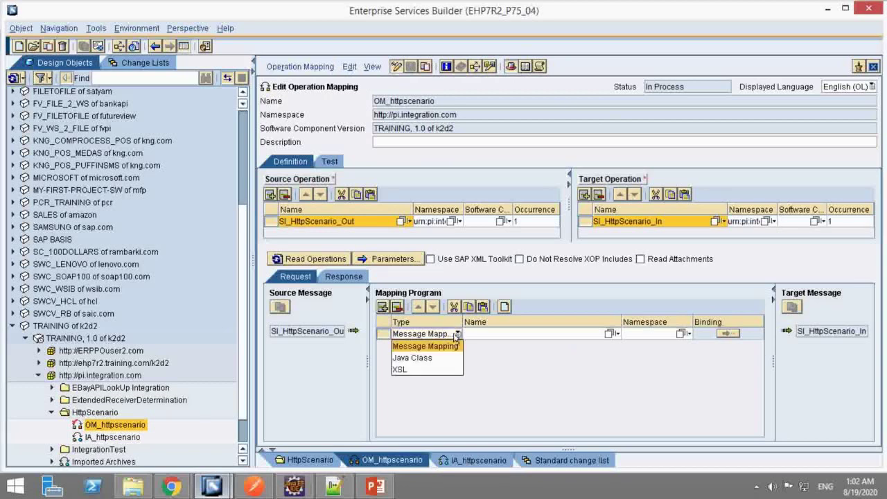
click(430, 359)
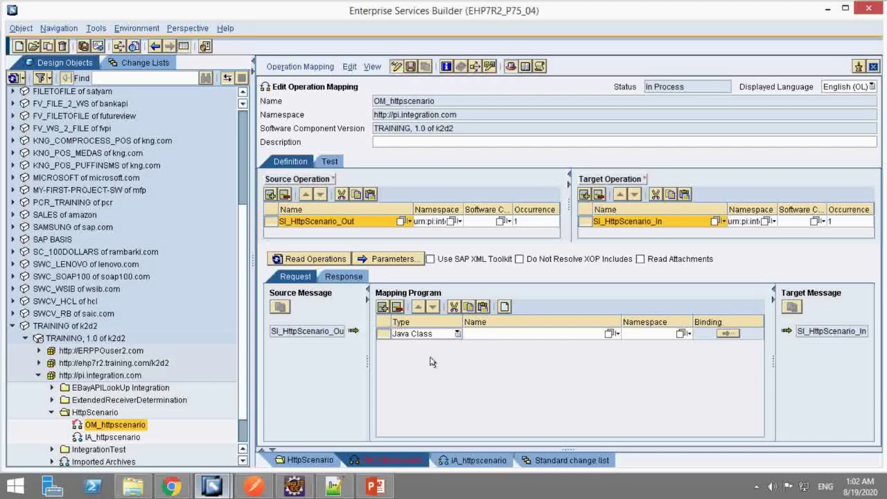
click(608, 333)
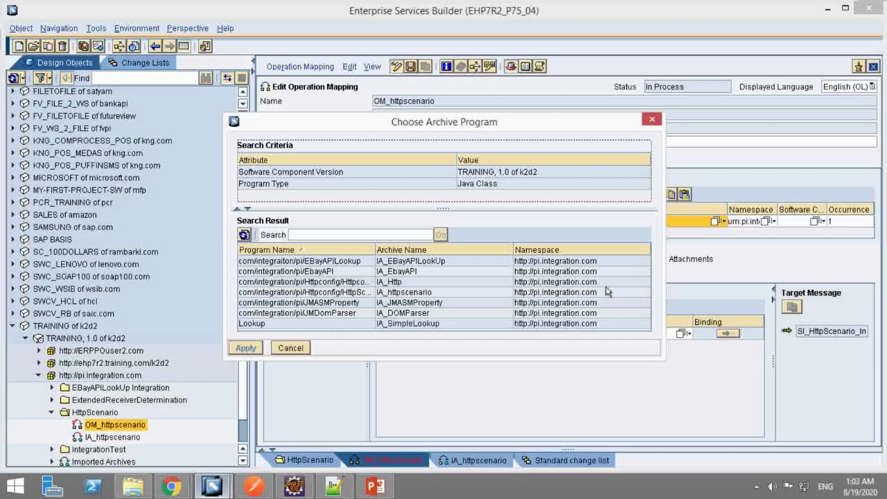
double_click(419, 294)
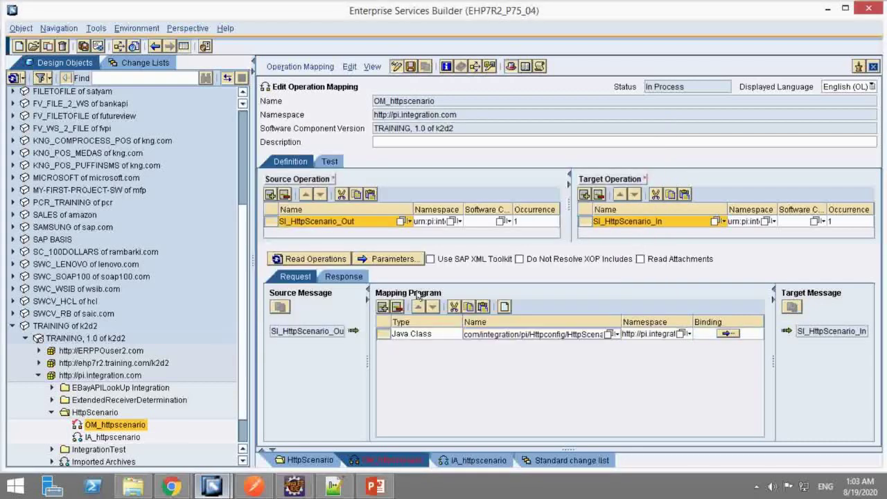
Activate the operation mapping OM_httpscenario with the standard change list.
click(305, 67)
click(302, 150)
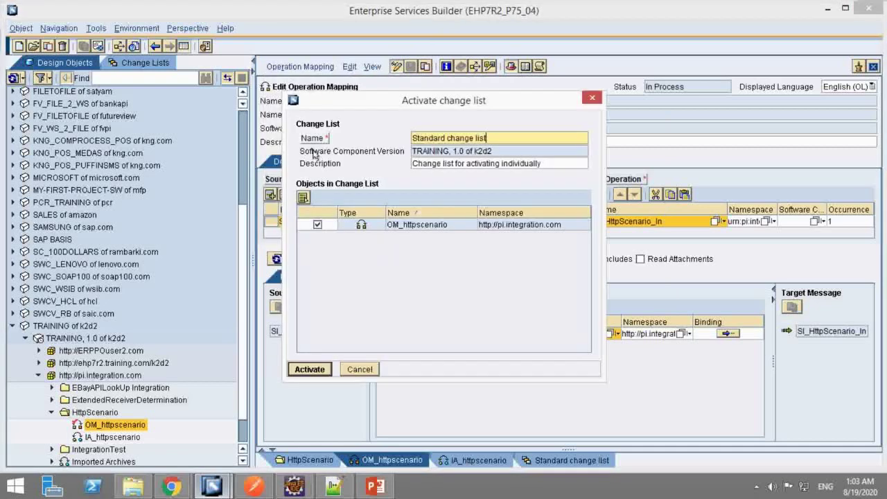
click(311, 368)
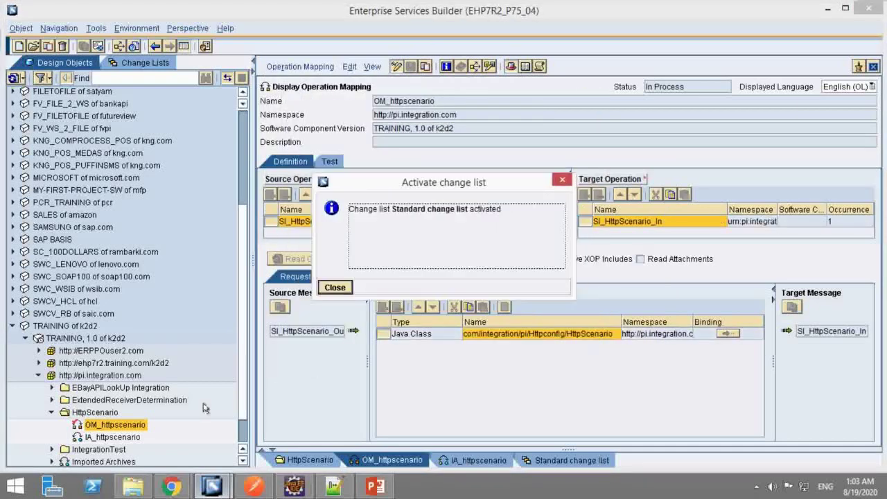
Switch to the Integration Builder configuration and start a new Integrated Configuration object in the HttpScenario folder.
mouse_move(208, 486)
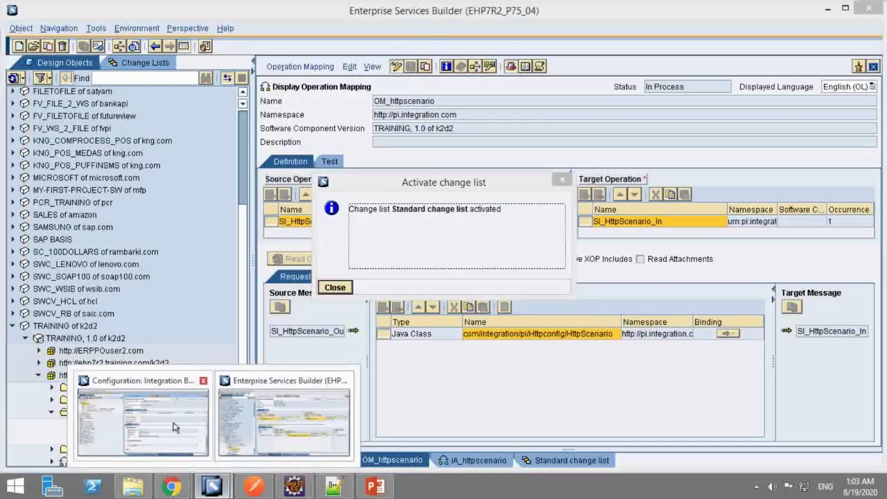
click(142, 426)
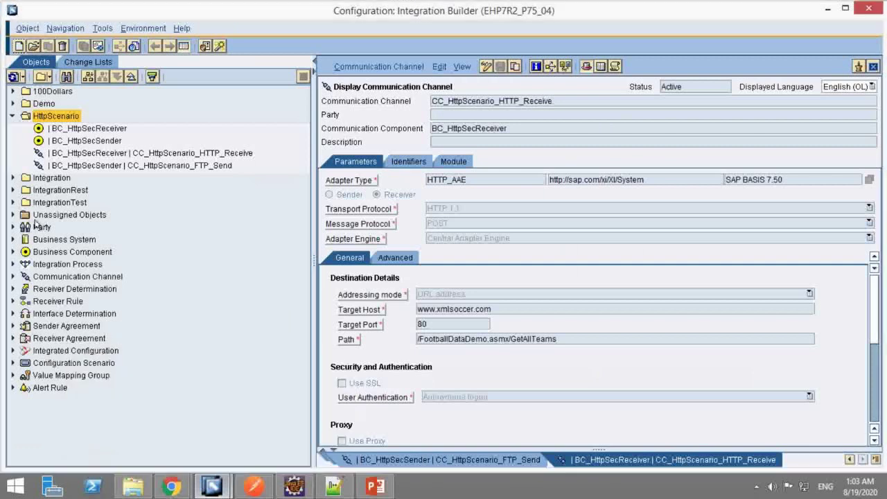
right_click(52, 106)
mouse_move(108, 161)
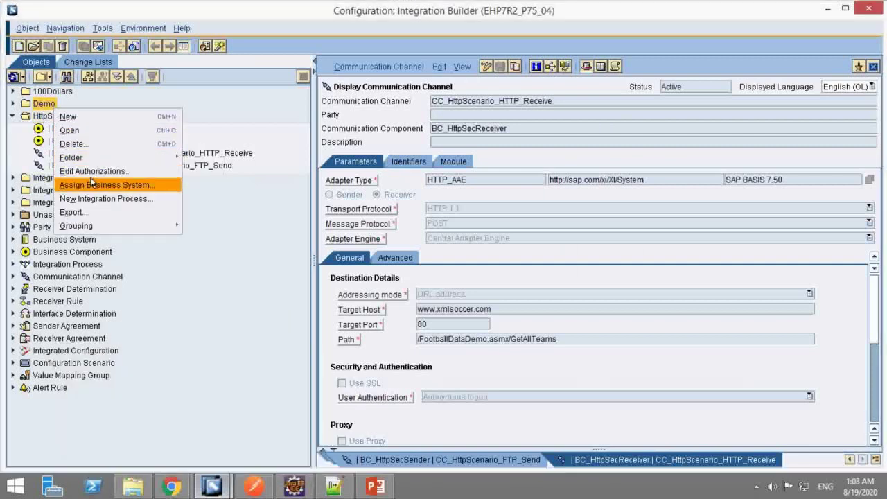
click(43, 118)
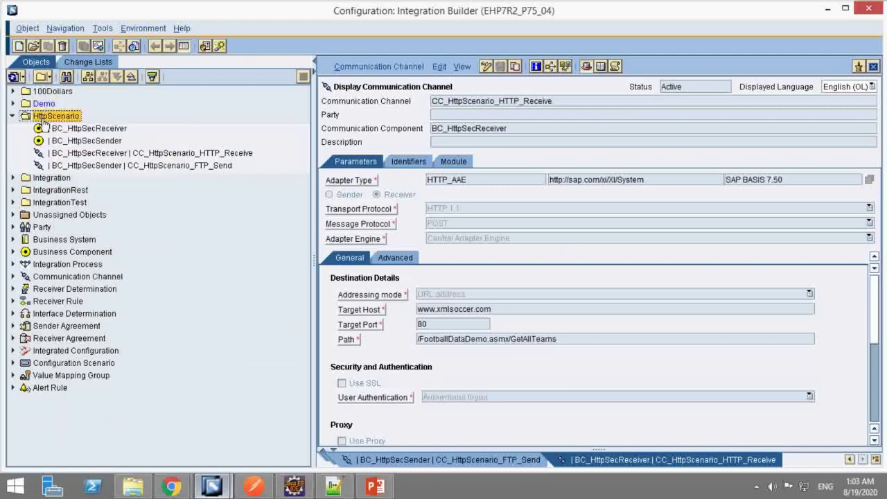
right_click(43, 121)
click(59, 125)
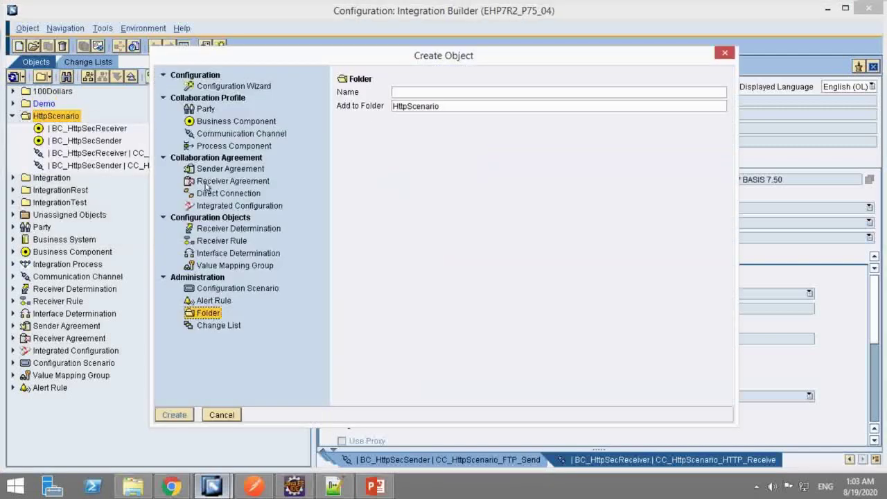
click(209, 205)
Copy the sender system name from the PowerPoint ID Objects table and set the sender communication component to BC_HttpSecSender.
click(474, 125)
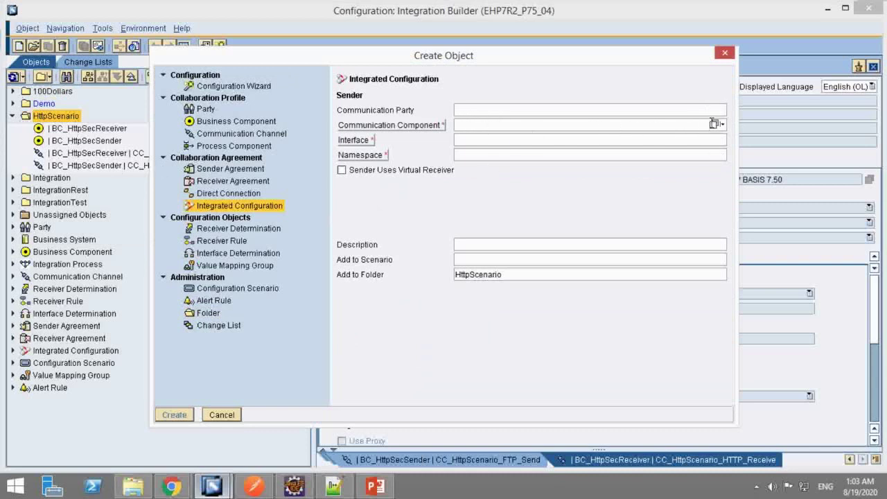
click(714, 125)
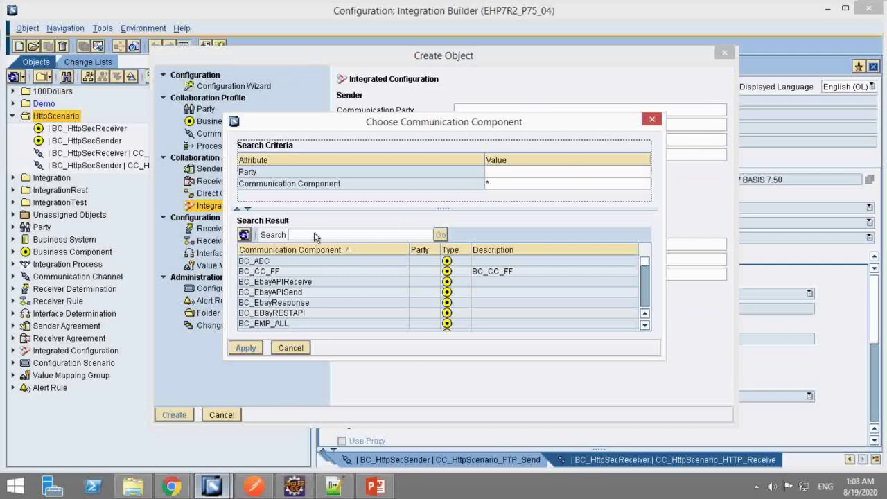
click(376, 488)
click(582, 194)
key(ctrl+c)
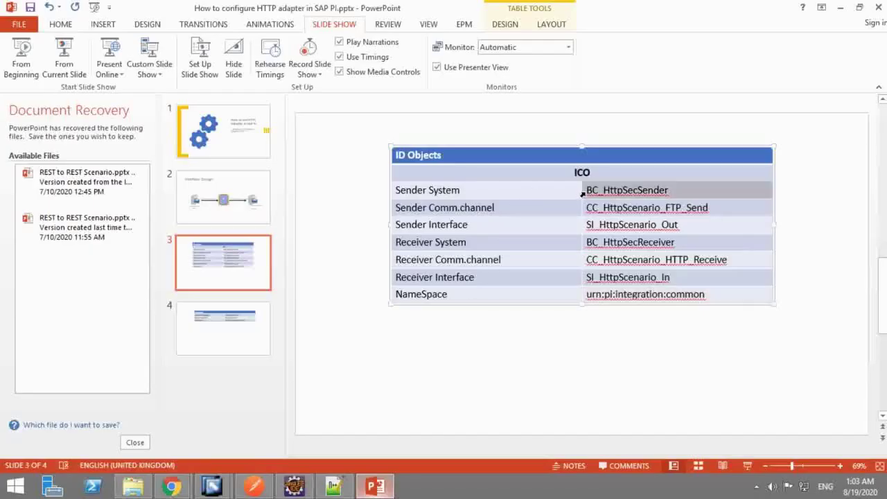
key(alt+Tab)
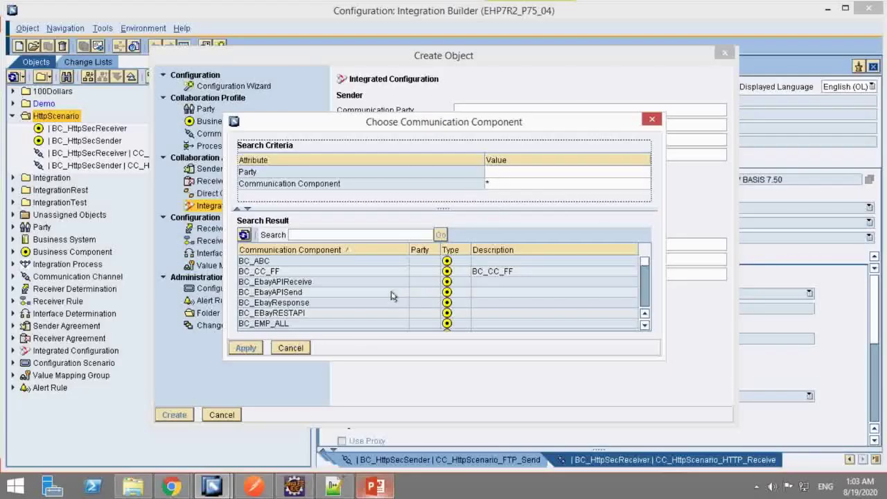
click(302, 348)
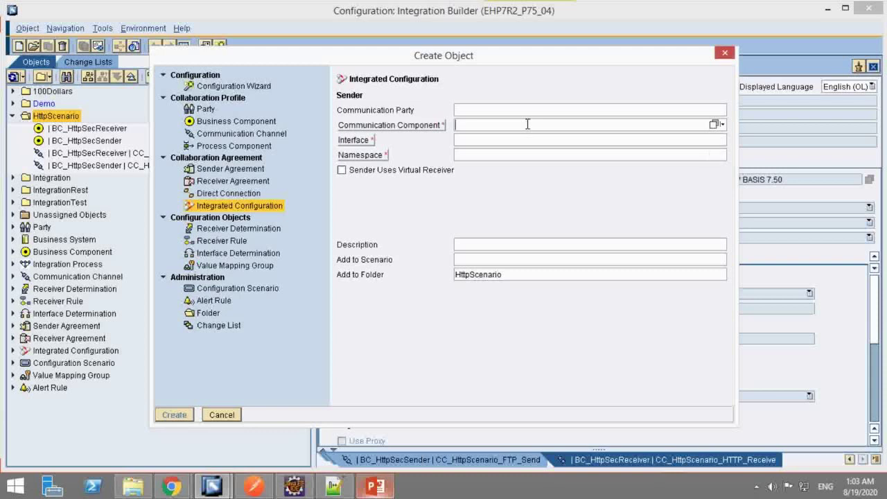
key(ctrl+v)
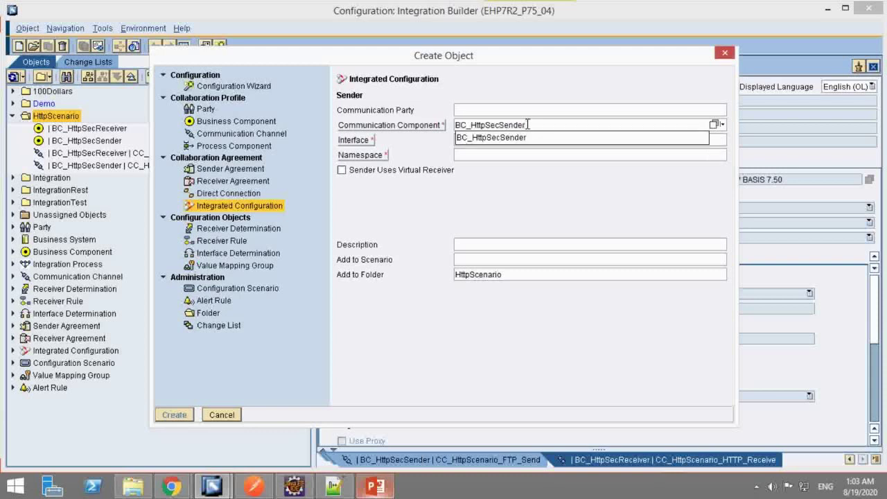
key(Return)
Copy the sender interface name from the PowerPoint ID Objects table and set the sender interface to SI_HttpScenario_Out.
click(530, 138)
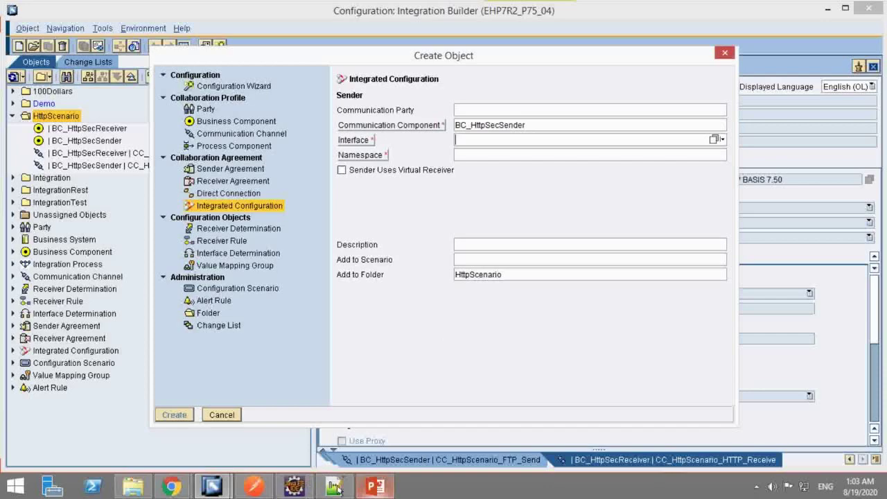
click(369, 489)
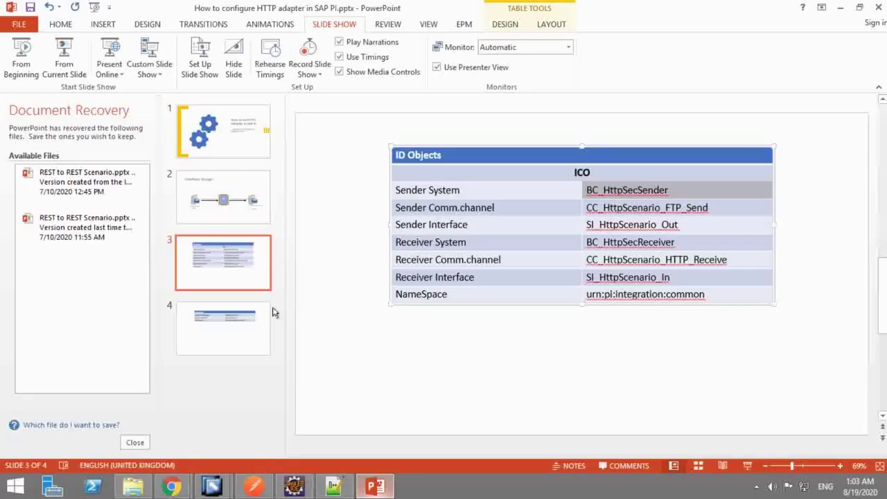
click(234, 320)
click(202, 258)
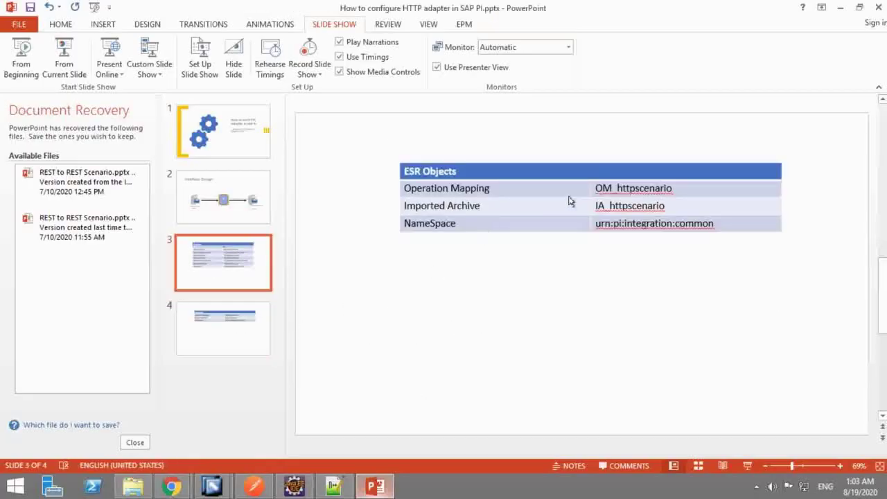
click(581, 230)
key(ctrl+c)
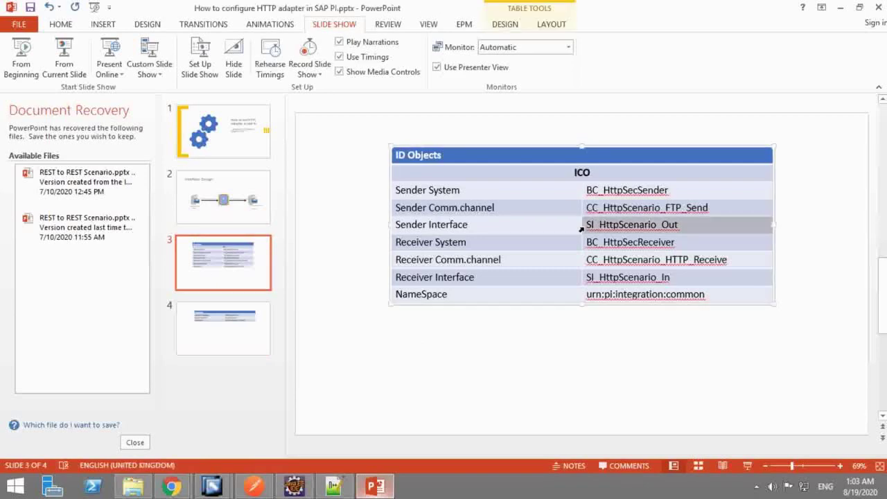
key(alt+Tab)
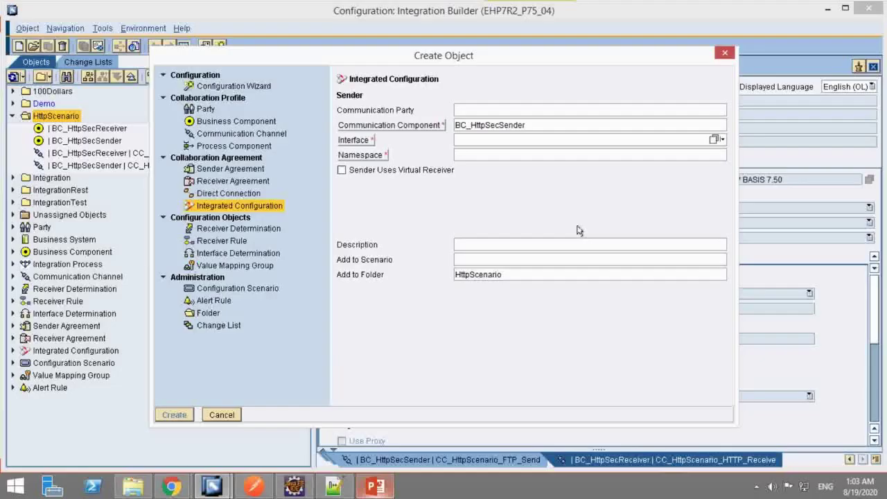
key(ctrl+v)
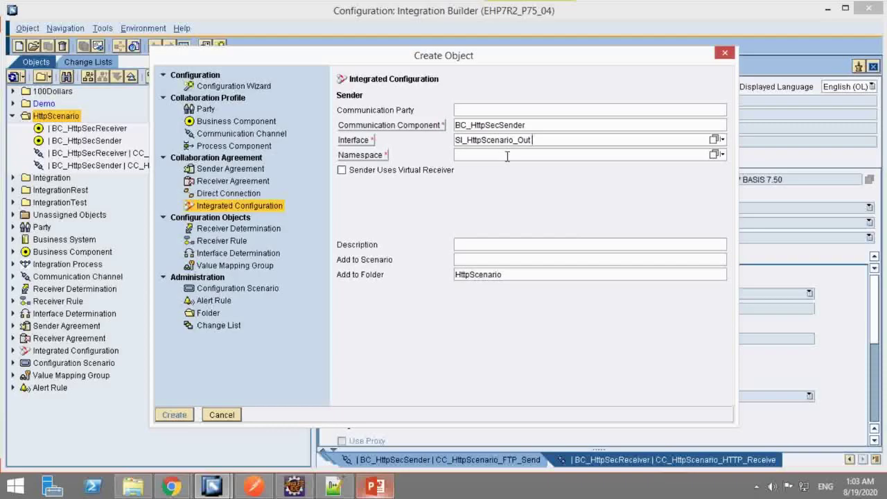
Set the sender namespace to urn:pi:integration:common, copied from the PowerPoint table, and create the integrated configuration.
key(alt+Tab)
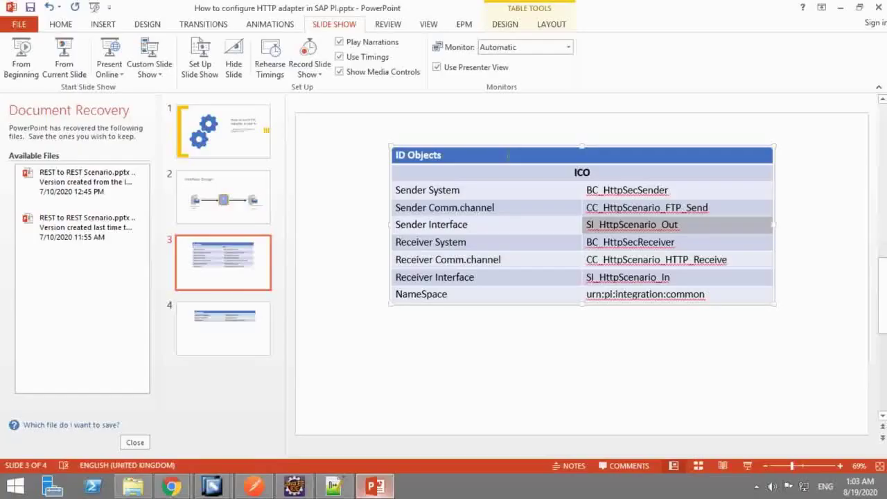
click(582, 298)
key(ctrl+c)
key(alt+Tab)
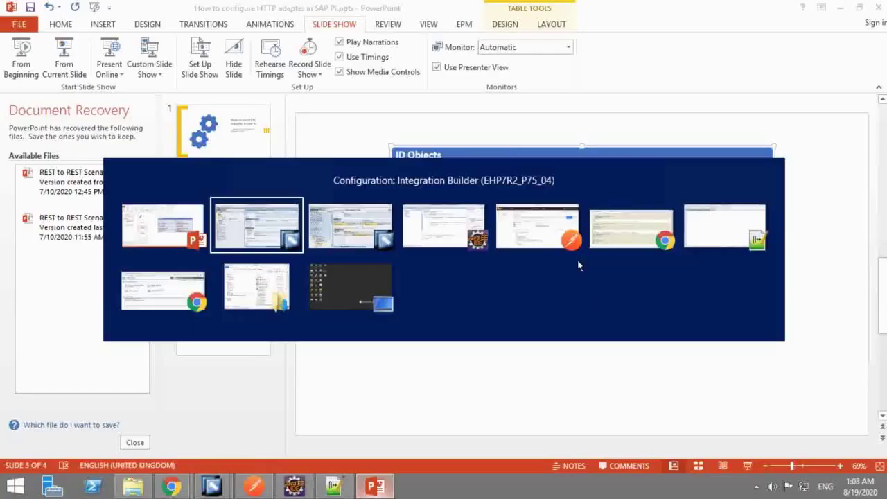
click(498, 154)
key(ctrl+v)
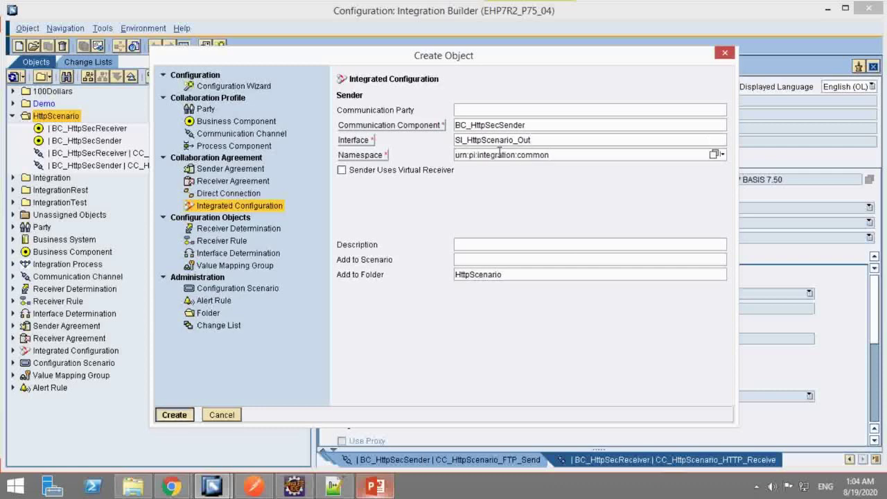
key(Return)
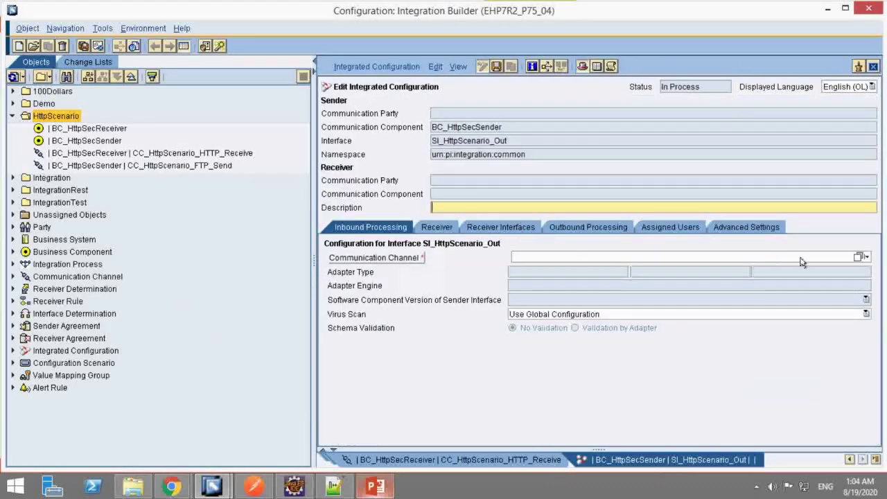
Assign the sender communication channel CC_HttpScenario_FTP_Send in the integrated configuration's inbound processing.
click(857, 257)
click(356, 262)
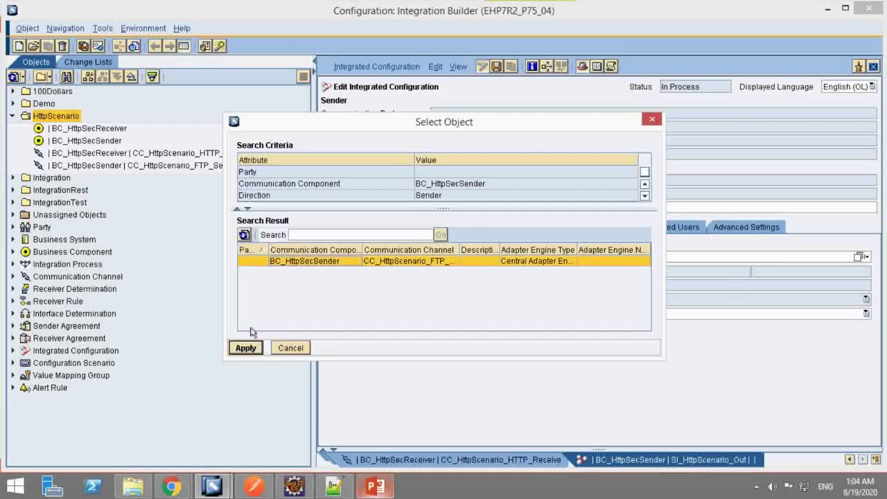
click(247, 349)
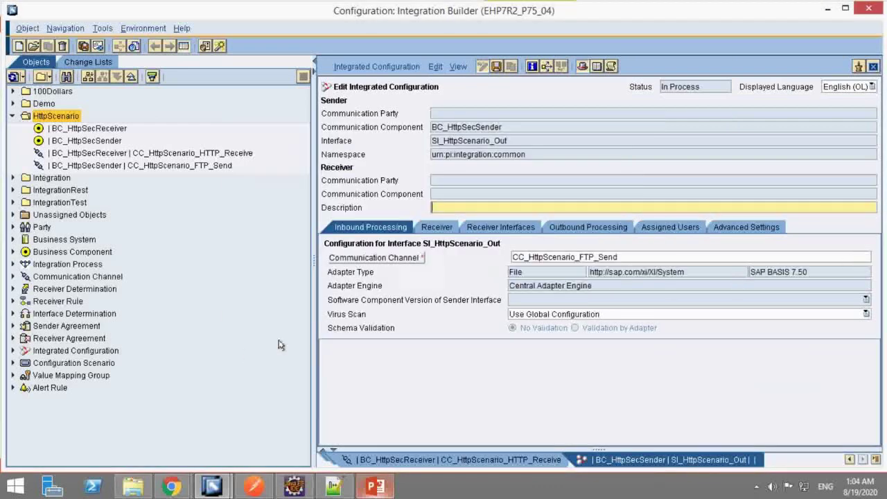
Set the configured receiver's communication component to BC_HttpSecReceiver, copied from the Receiver System row of the PowerPoint ID Objects table.
click(439, 229)
click(788, 302)
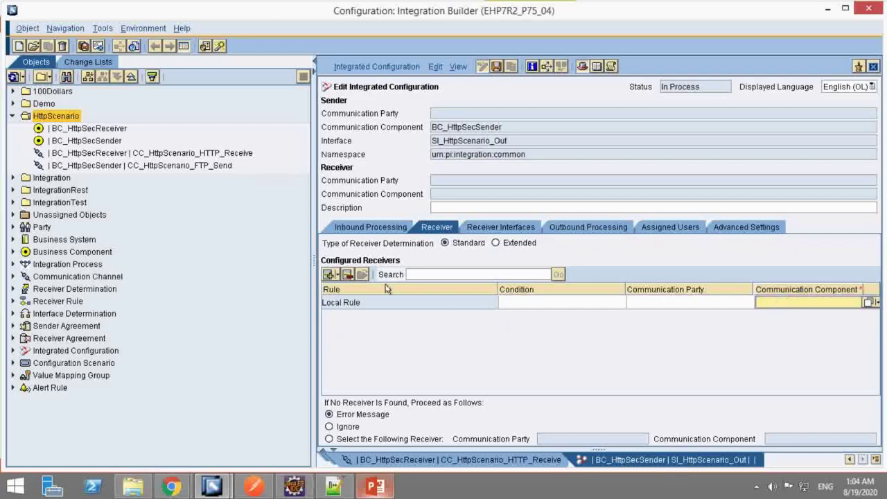
click(387, 489)
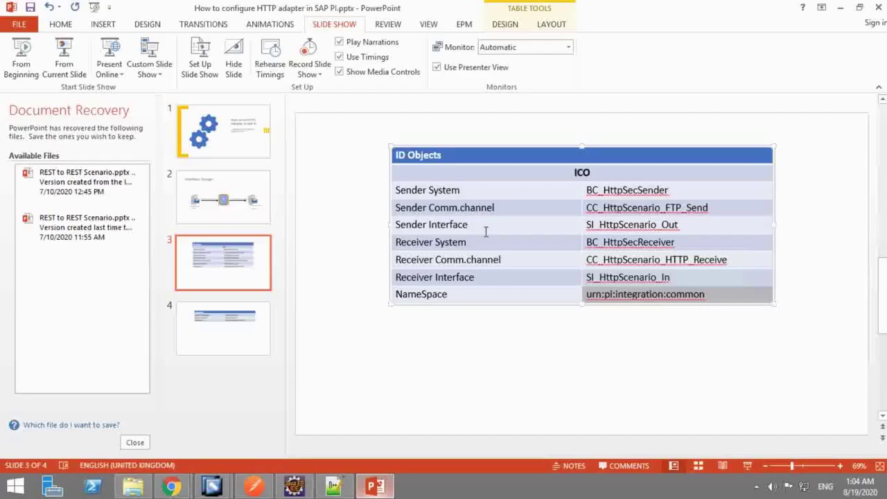
click(582, 248)
key(ctrl+c)
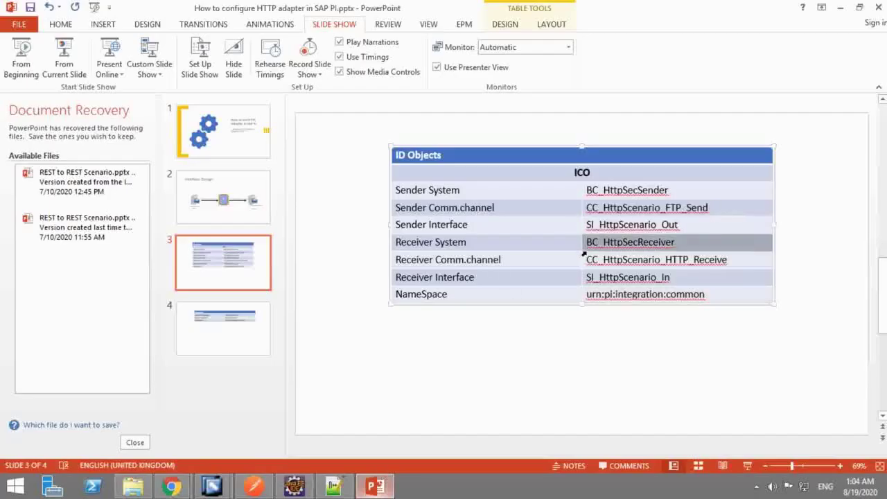
key(alt+Tab)
key(ctrl+v)
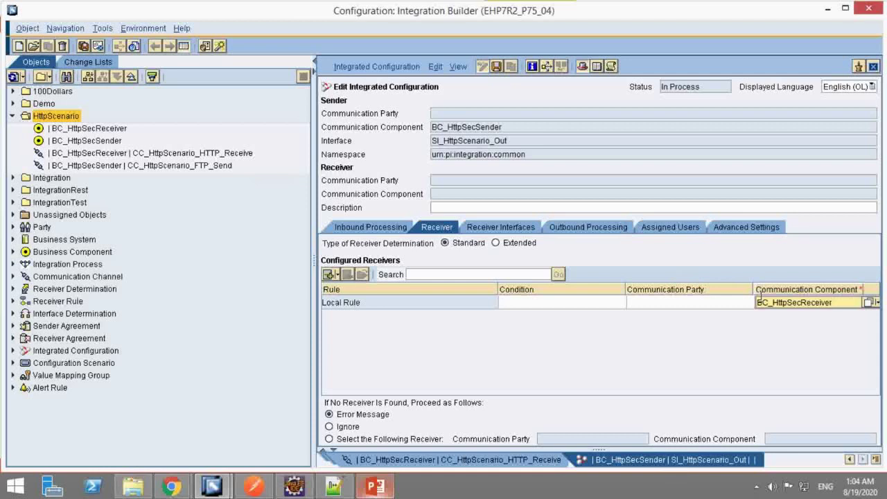
Assign the operation mapping OM_httpscenario to the receiver interface for BC_HttpSecReceiver.
click(510, 229)
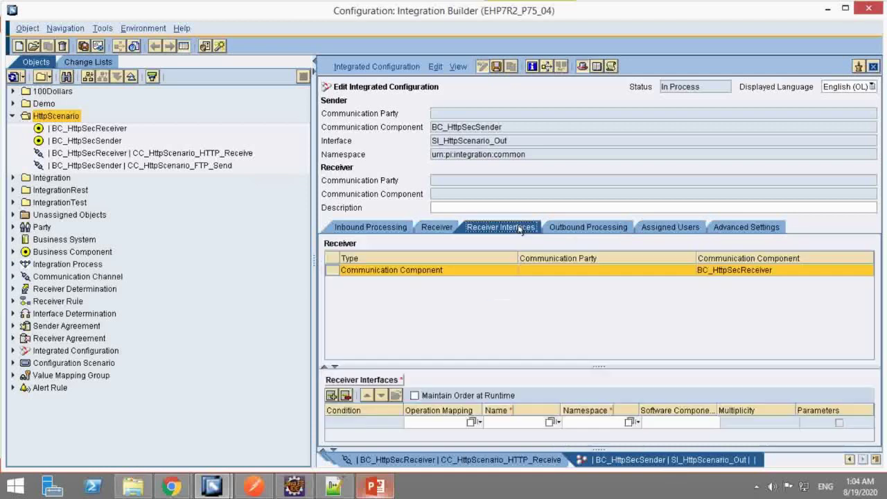
click(502, 424)
click(448, 425)
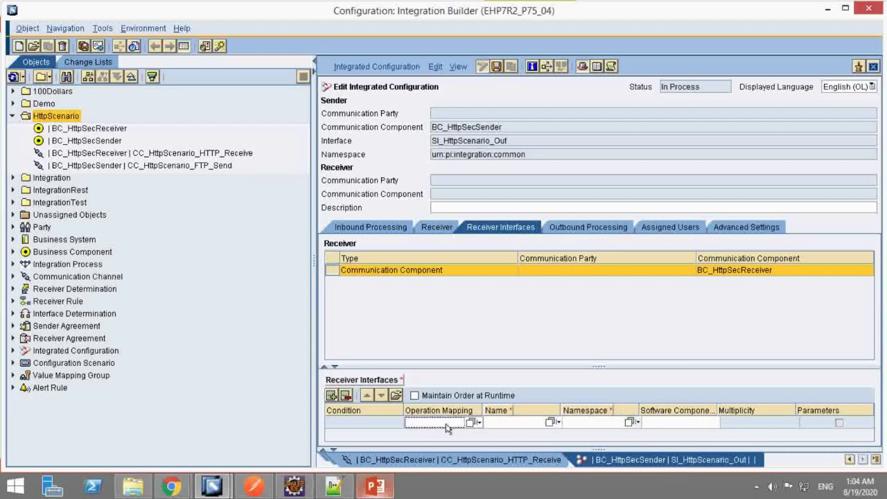
click(522, 424)
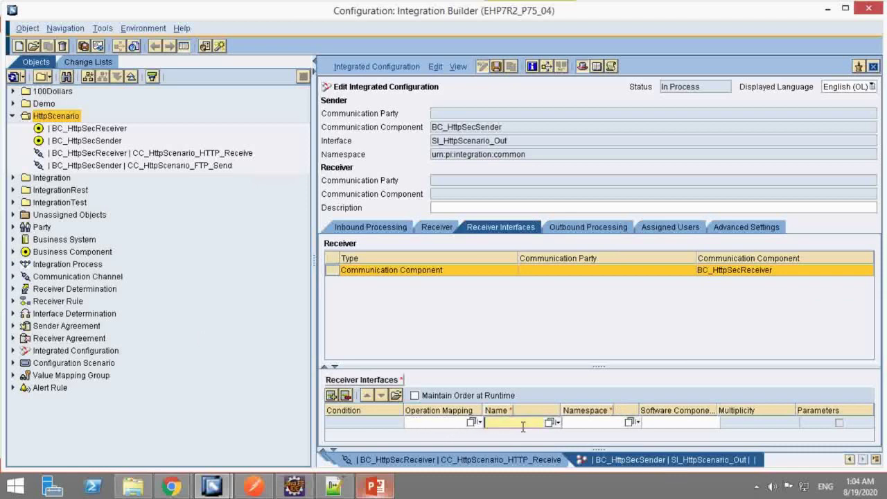
click(472, 423)
click(274, 262)
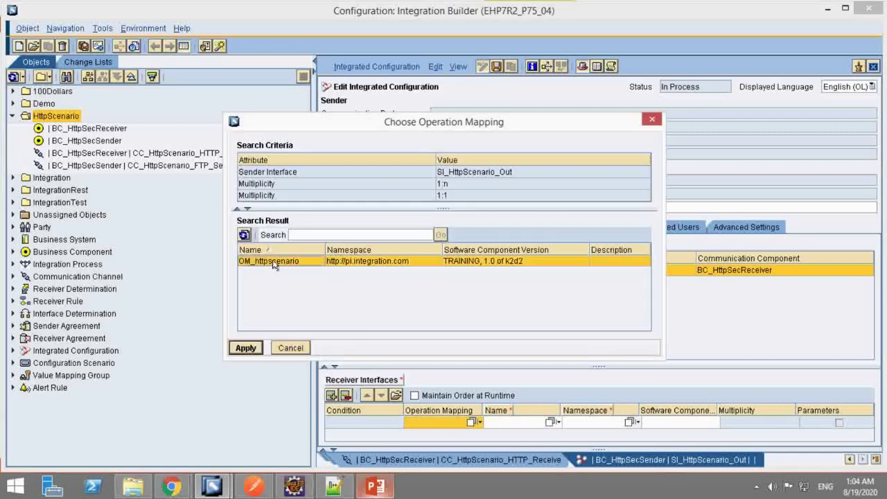
click(245, 347)
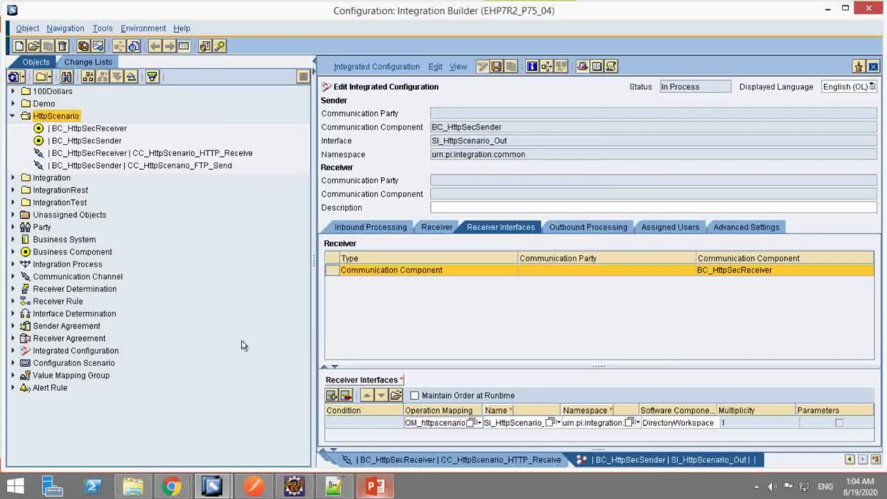
Assign the receiver communication channel CC_HttpScenario_HTTP_Receive in the integrated configuration's outbound processing.
click(599, 225)
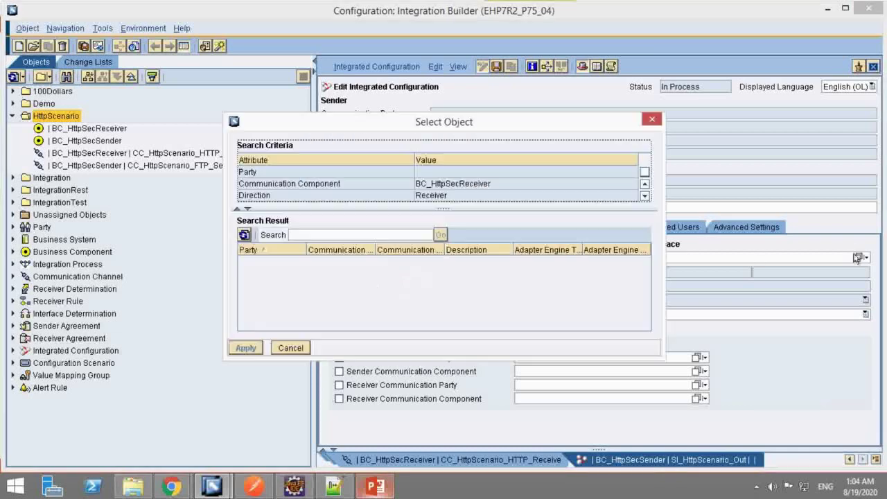
click(396, 262)
click(246, 347)
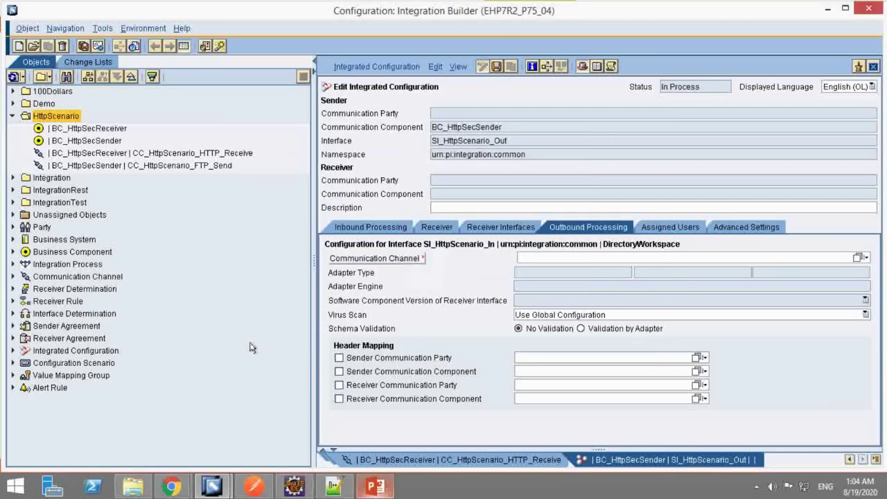
Use scenario-specific staging in the advanced settings, with Message Preparation, Inbound XML Validation, Mapping and Outbound XML Validation set to Store.
click(654, 231)
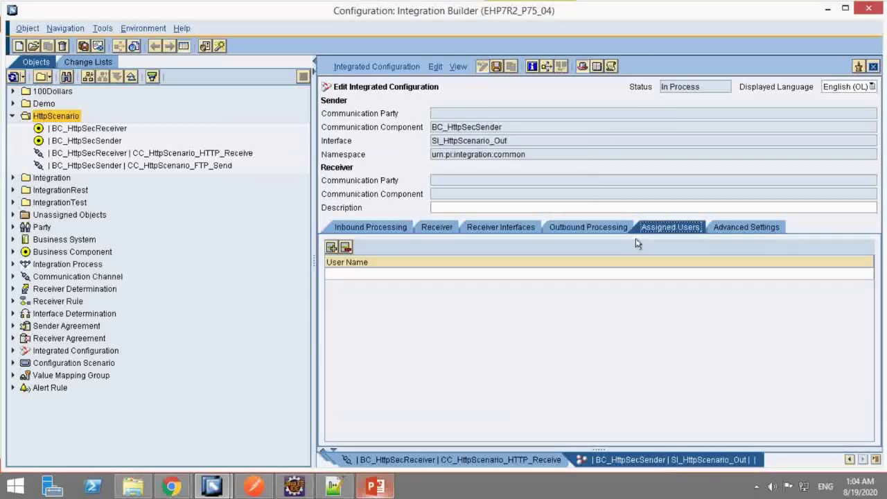
click(736, 224)
click(354, 268)
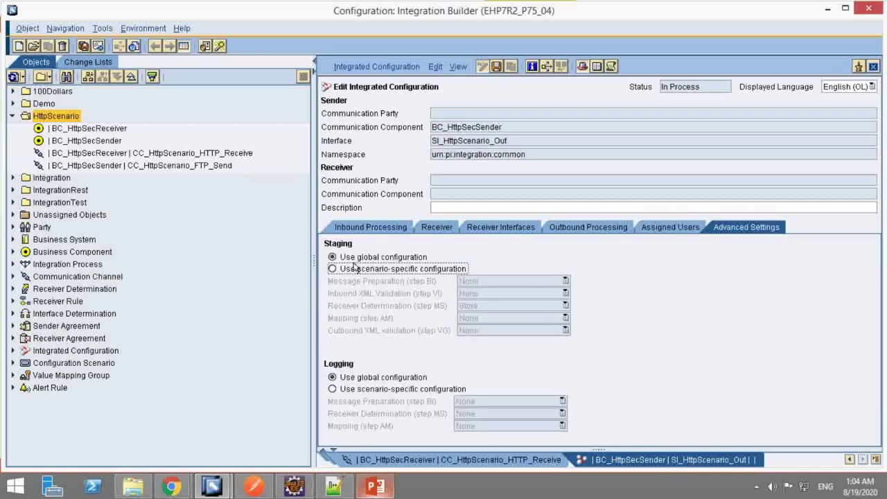
click(487, 281)
click(483, 317)
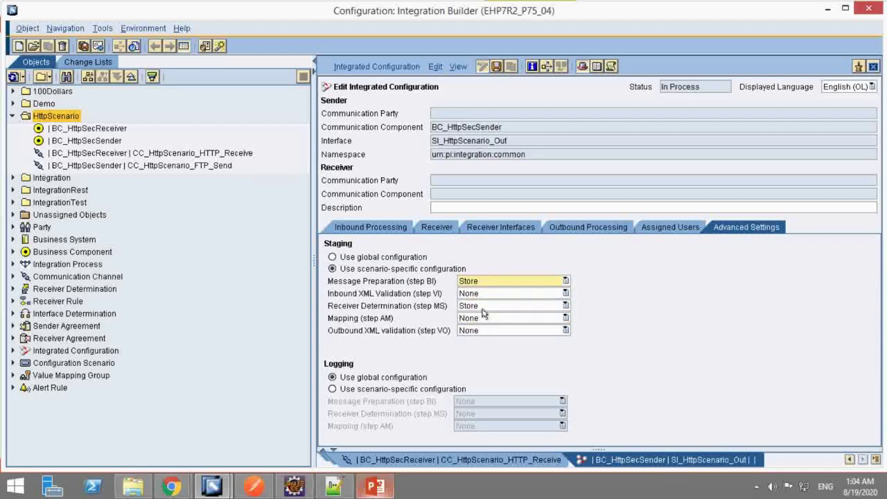
click(493, 294)
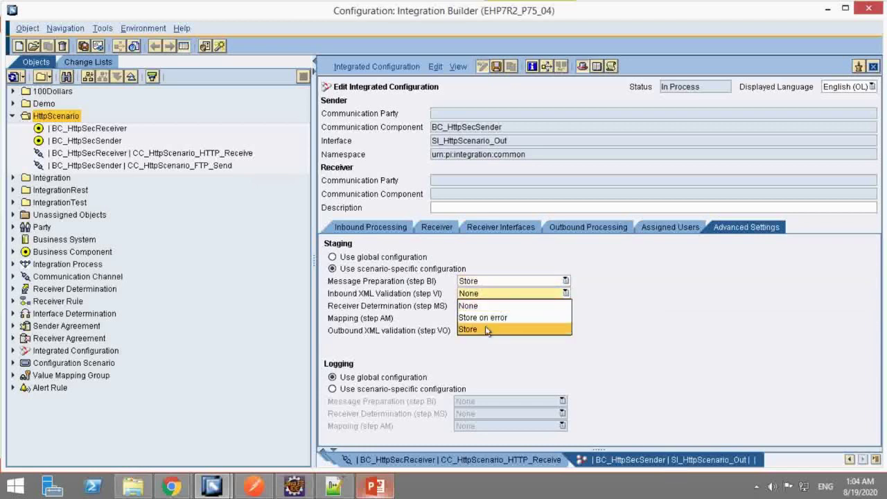
click(487, 329)
click(492, 318)
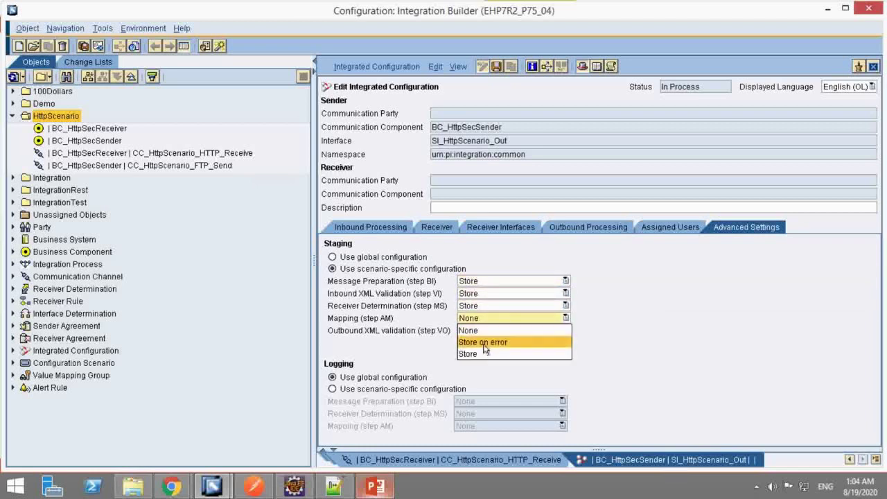
click(487, 355)
click(487, 330)
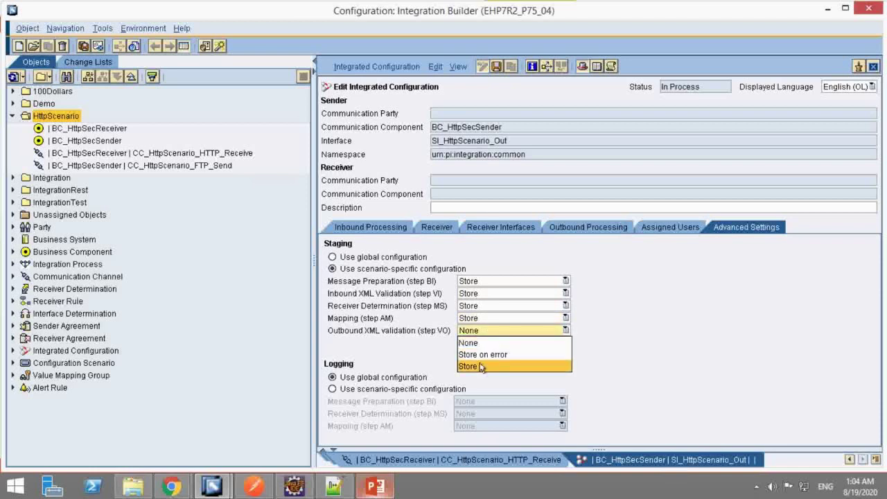
click(483, 366)
Use scenario-specific logging and set Message Preparation, Receiver Determination and Mapping to Log, dismissing the Citrix update notice.
click(419, 389)
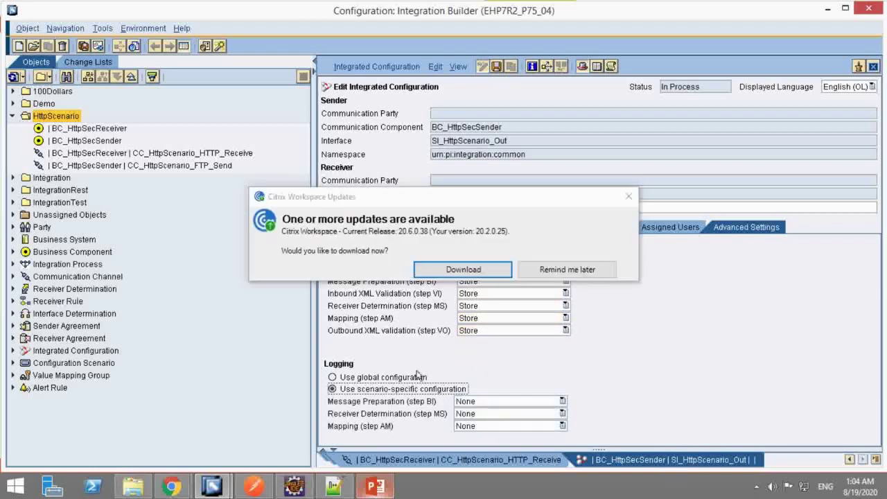
click(629, 196)
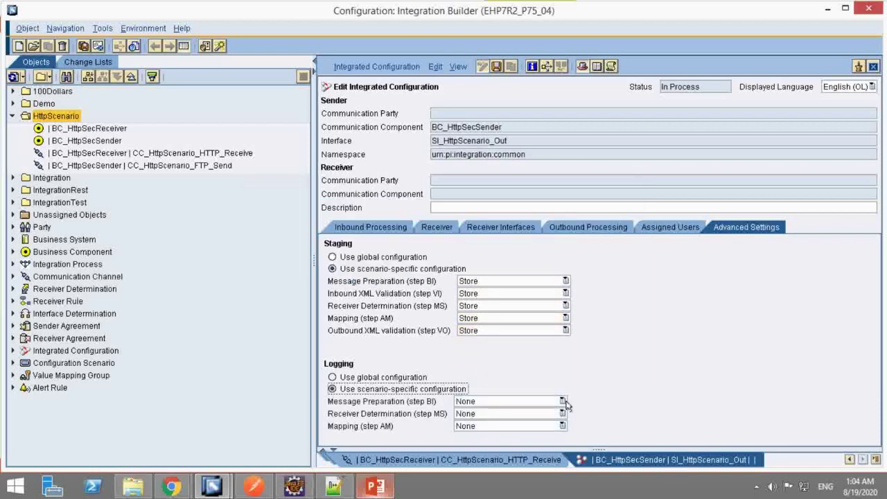
click(513, 402)
click(510, 425)
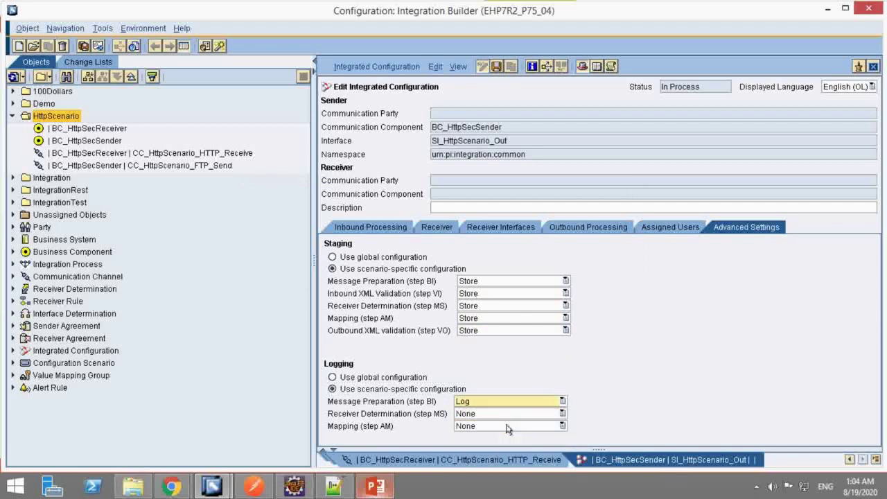
click(504, 422)
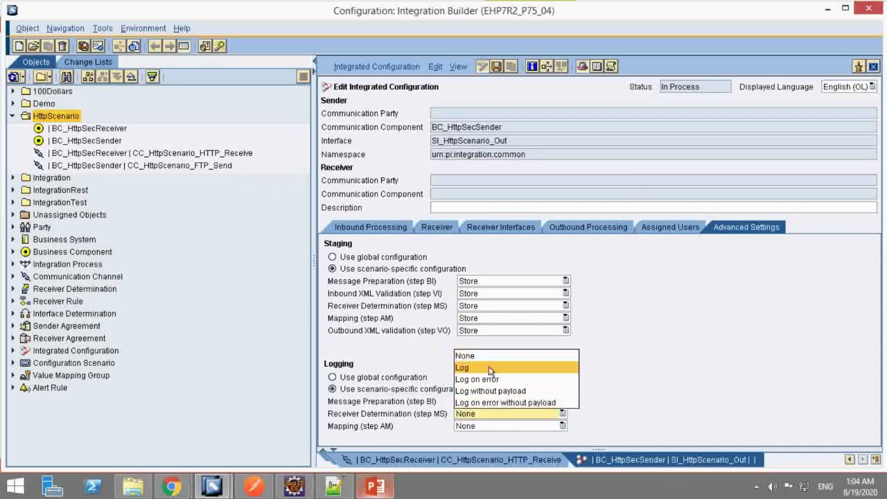
click(466, 367)
click(495, 427)
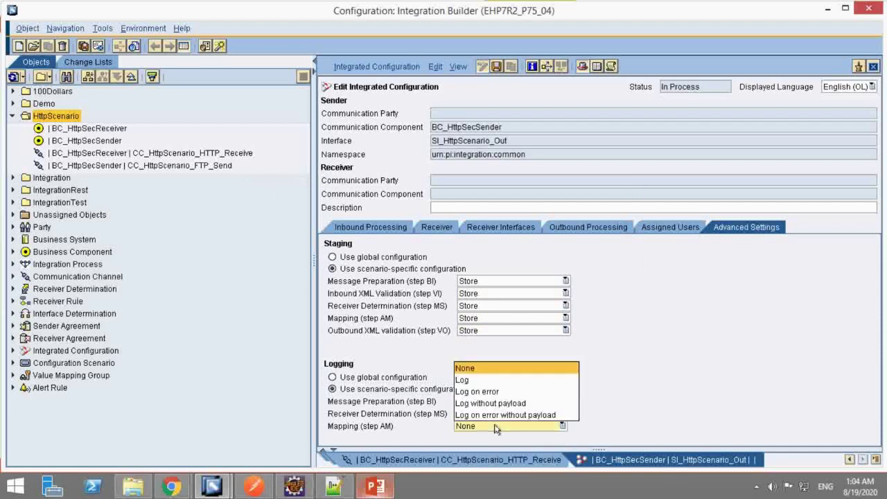
click(491, 381)
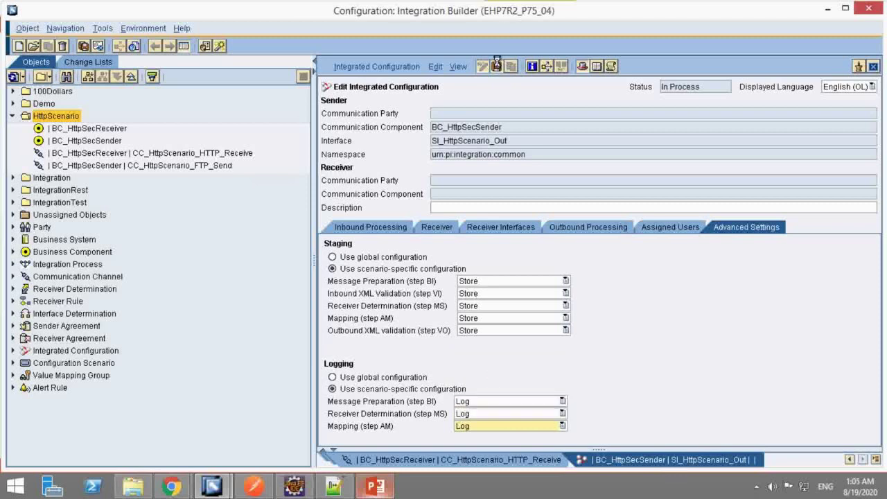
Activate the integrated configuration BC_HttpSecSender | SI_HttpScenario_Out through its standard change list.
click(374, 66)
click(379, 150)
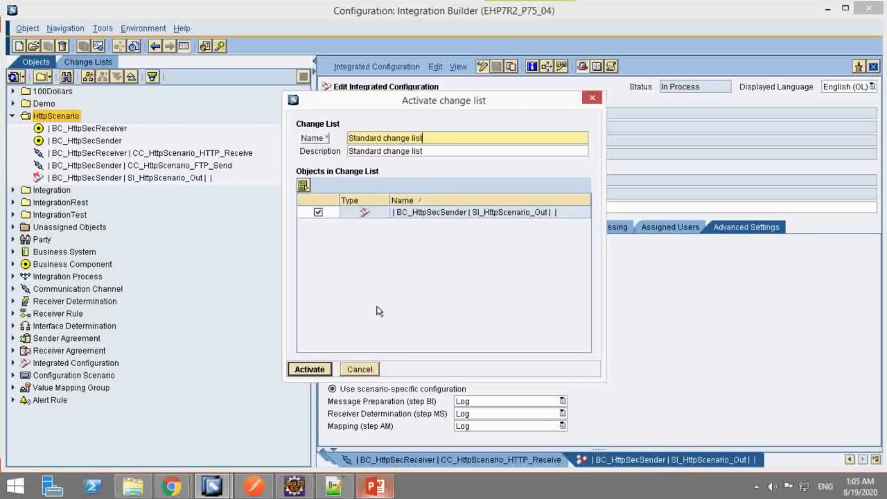
click(323, 371)
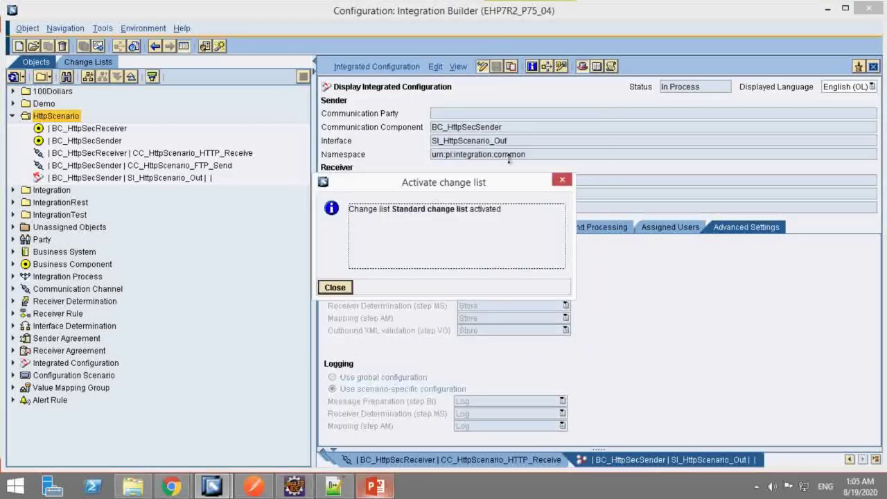
Switch to the SAP Process Integration tools page in Chrome and open the Adapter Engine's Communication Channel Monitor from Configuration and Monitoring Home.
click(172, 485)
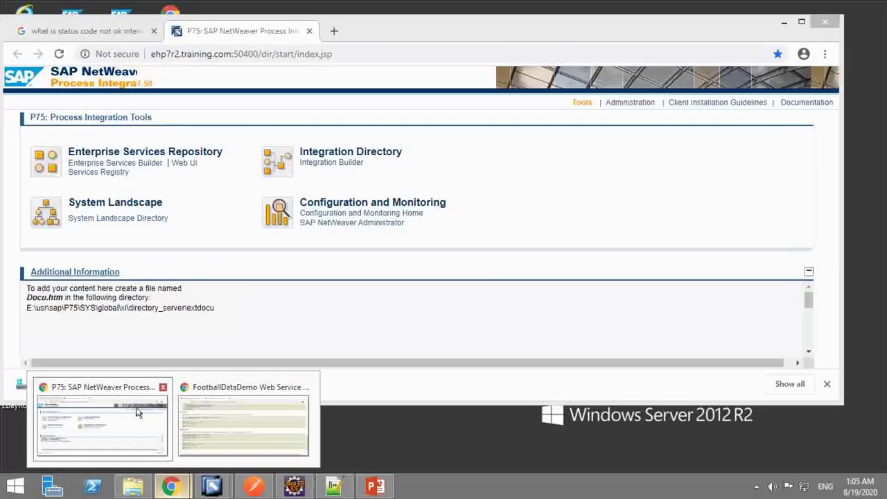
click(133, 436)
click(339, 213)
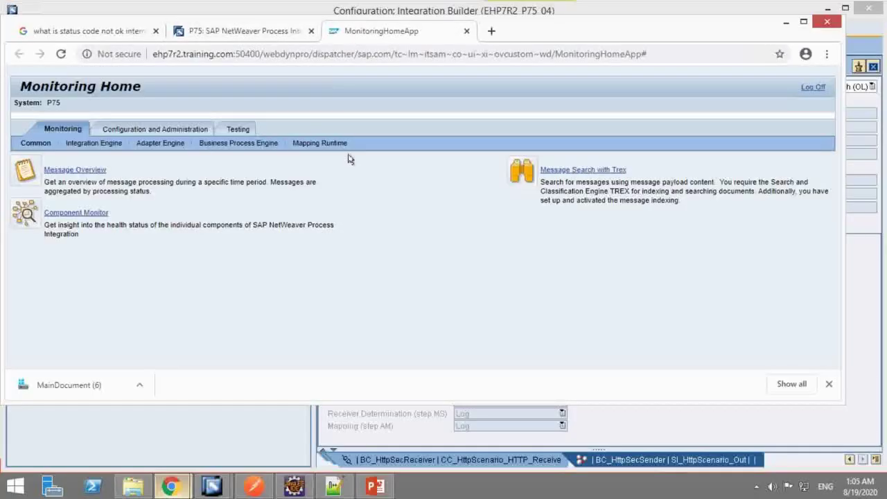
click(160, 143)
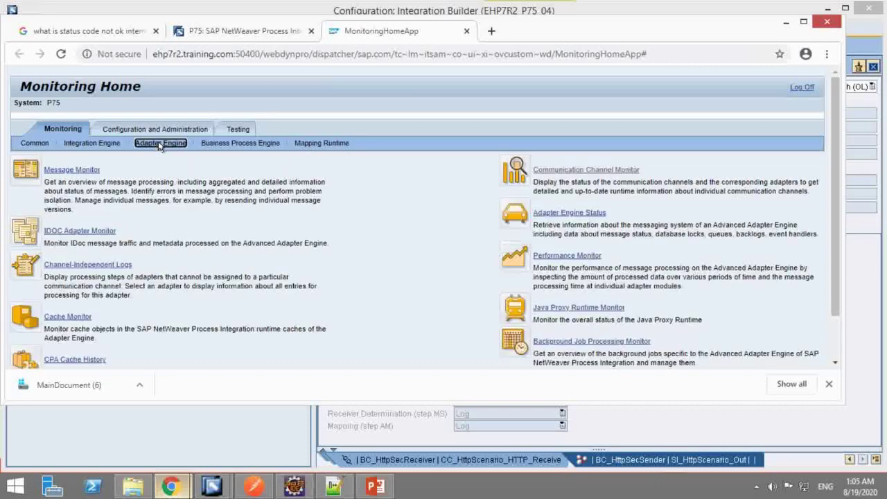
click(569, 170)
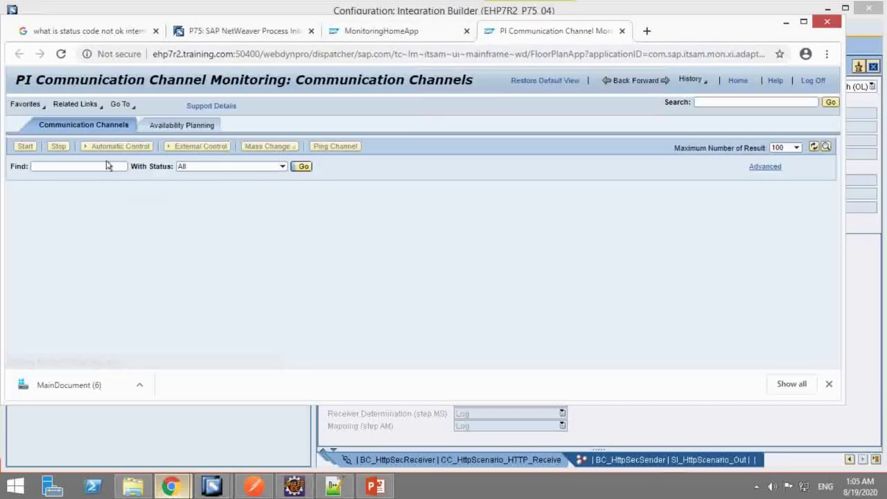
Copy the sender communication channel name from the PowerPoint ID Objects table, undoing the accidental paste over it.
click(375, 485)
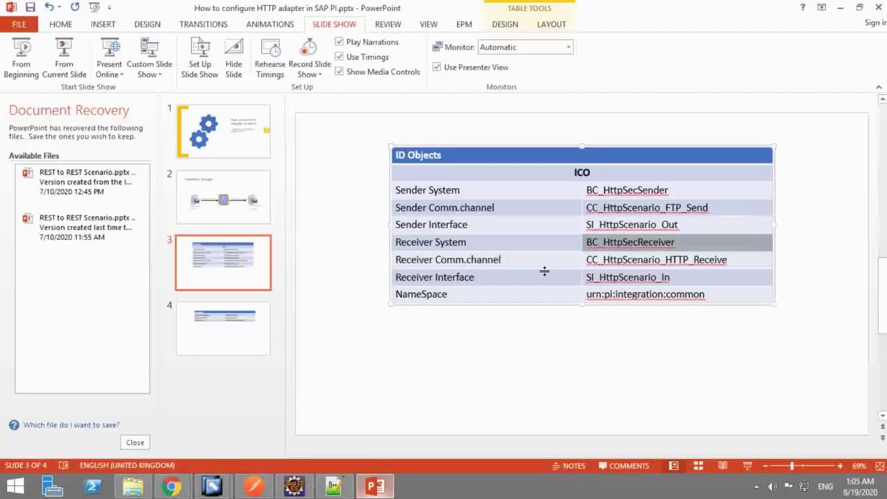
click(587, 211)
click(581, 212)
text(BC_HttpSecReceiver)
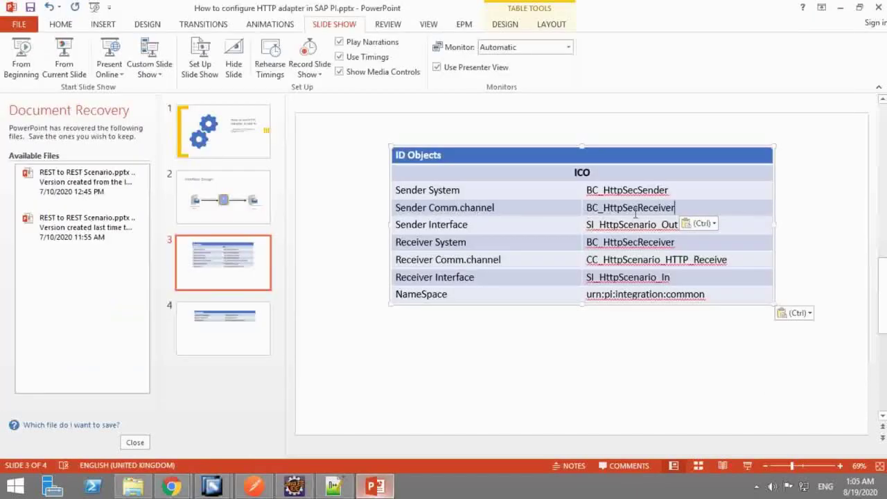
key(ctrl+z)
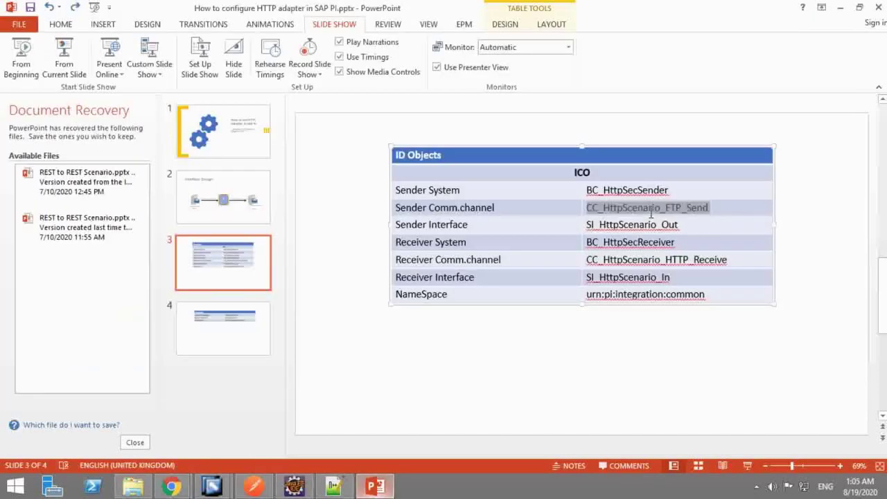
Find the channel CC_HttpScenario_FTP_Send in the channel monitor in Chrome, then stop and restart it.
key(alt+Tab)
click(110, 168)
key(ctrl+v)
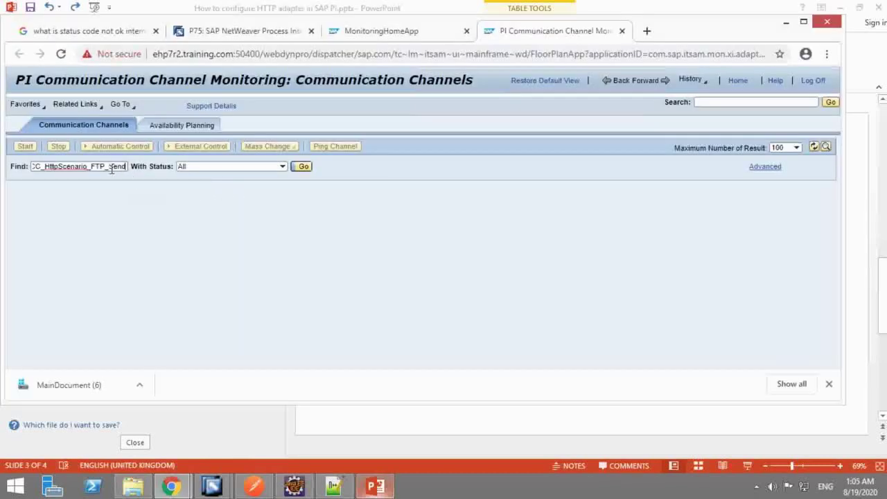
key(Return)
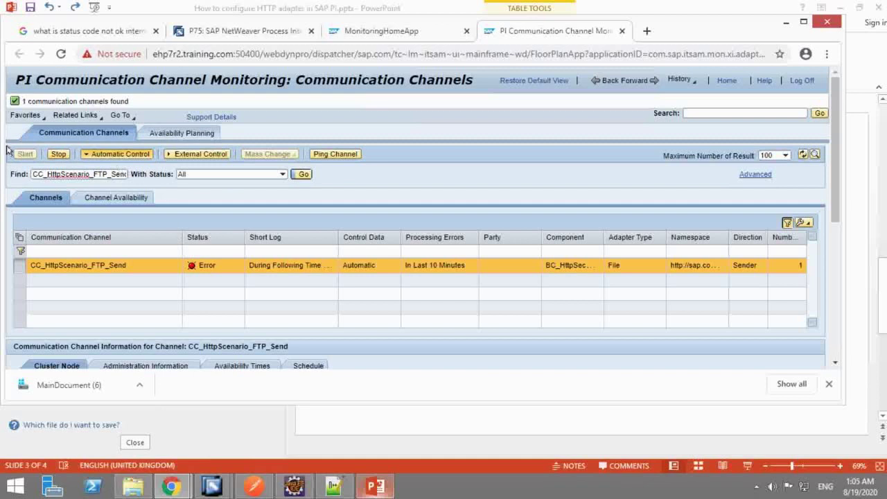
click(58, 154)
click(24, 154)
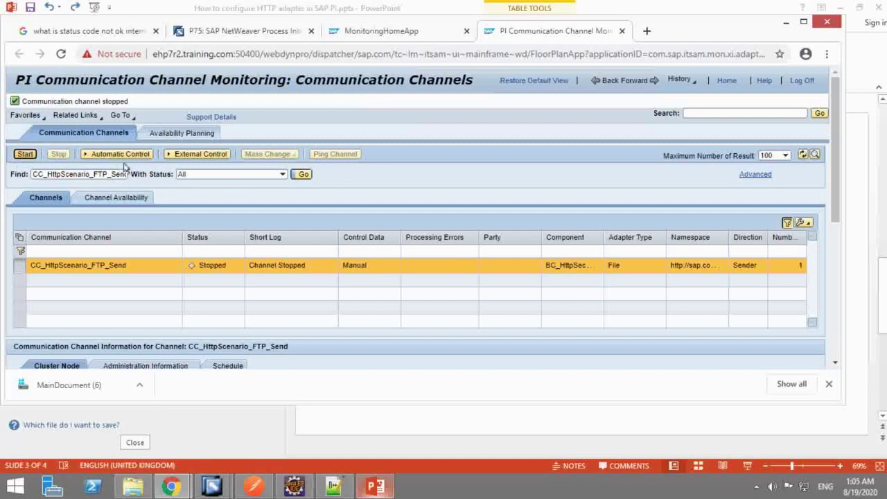
Refresh the search for channel CC_HttpScenario_FTP_Send and open its latest logged message ID from the processing details.
click(303, 174)
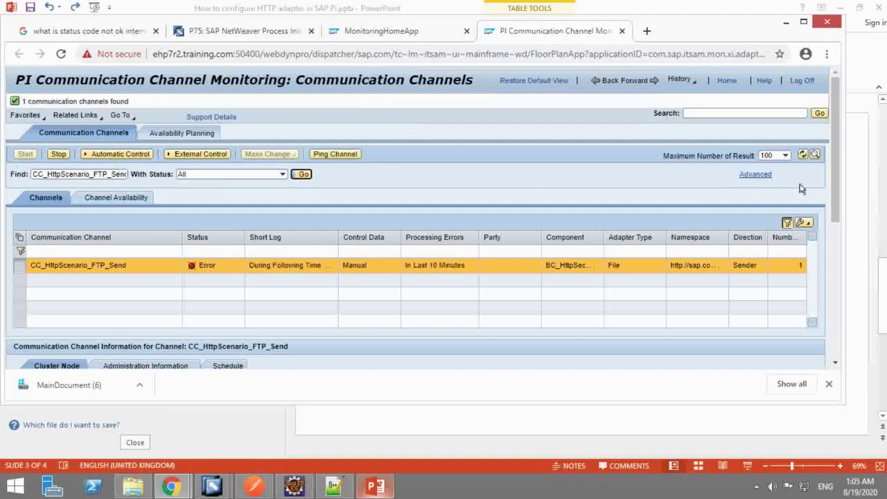
drag(835, 198, 851, 336)
click(374, 281)
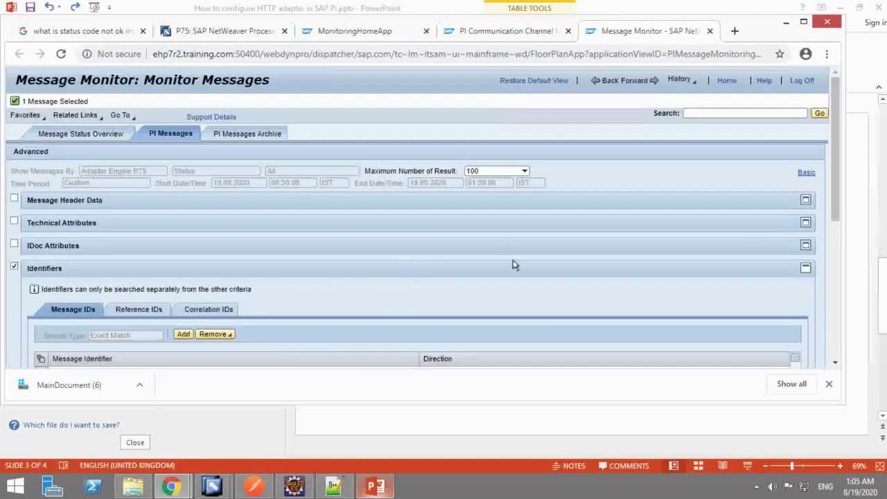
Select the message from BC_HttpSecSender to BC_HttpSecReceiver in the message list and open it.
drag(837, 199, 855, 331)
click(442, 326)
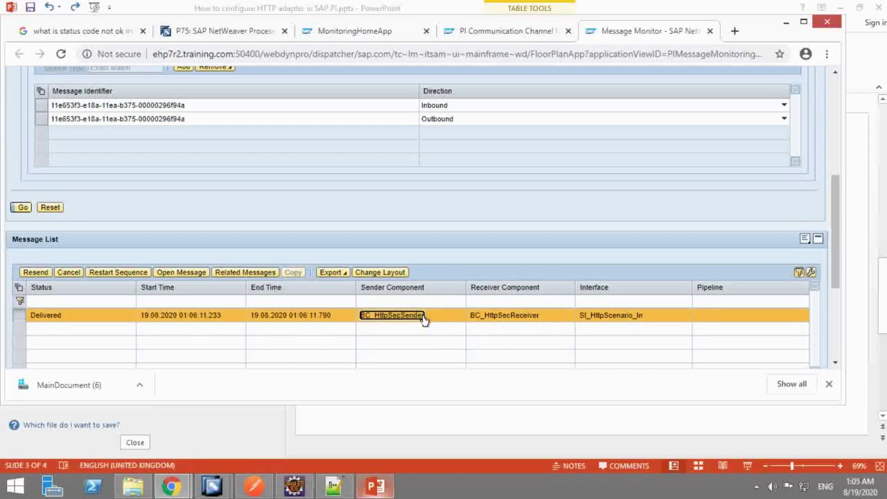
click(491, 320)
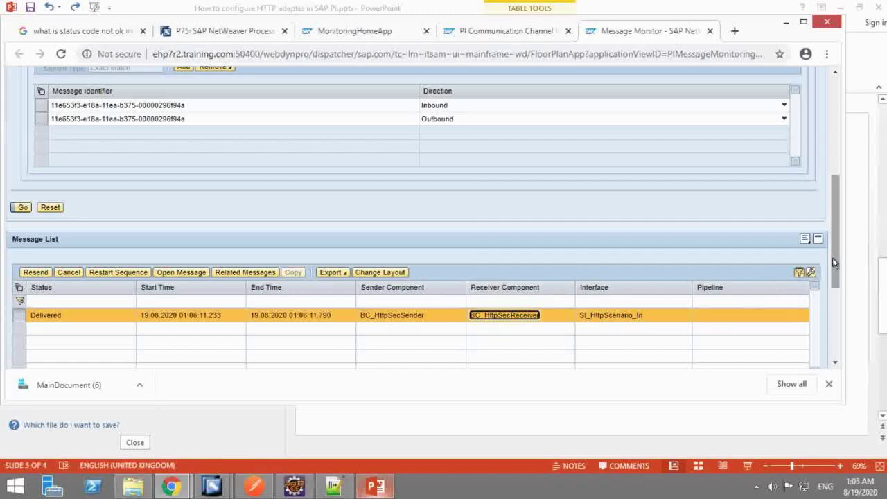
mouse_move(833, 244)
mouse_down()
mouse_move(831, 197)
mouse_move(834, 261)
mouse_up()
click(179, 272)
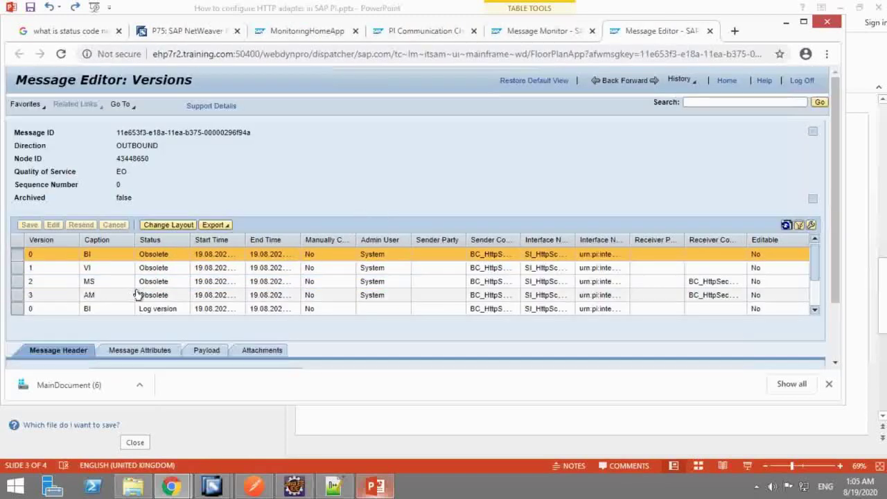
Compare the message payloads of version 3 (AM) and version 2 (MS), and close the Message Editor.
click(90, 297)
click(207, 350)
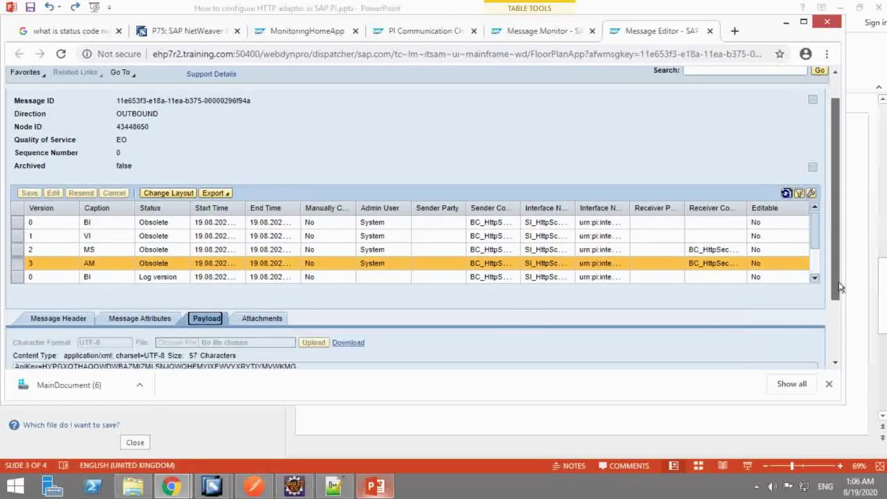
scroll(546, 303, down, 2)
drag(296, 286, 15, 284)
click(88, 166)
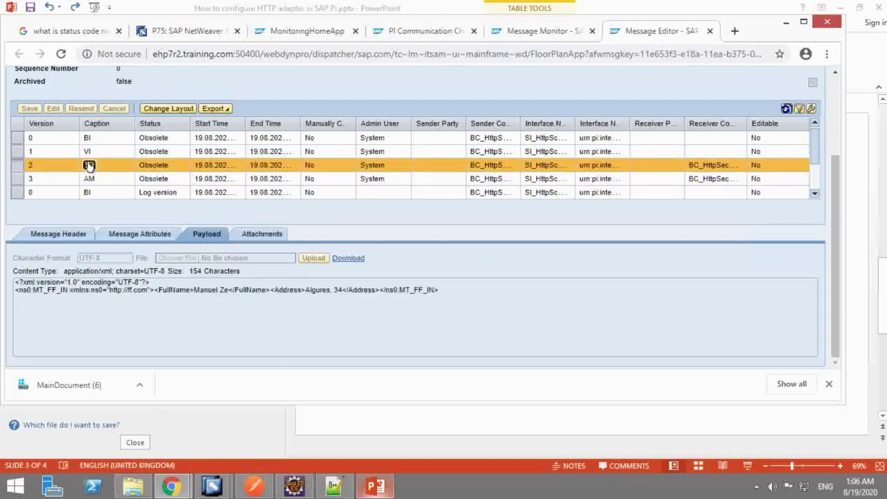
drag(466, 296, 9, 280)
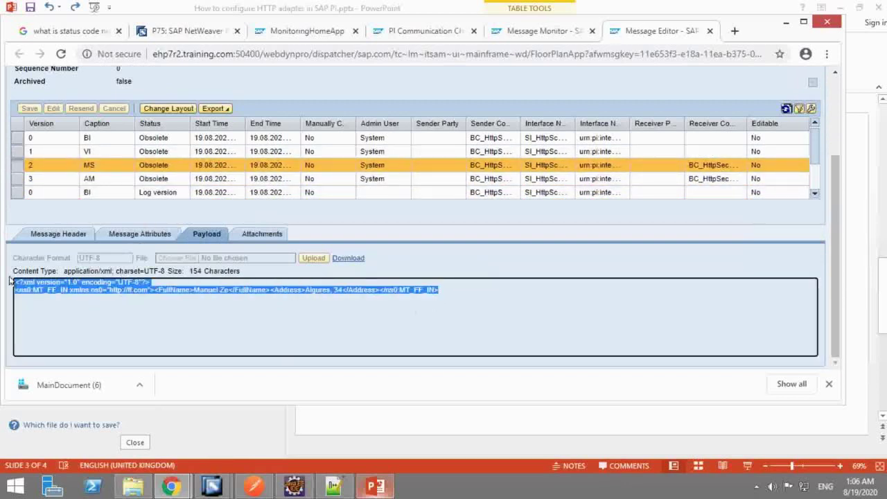
click(452, 289)
drag(833, 202, 831, 125)
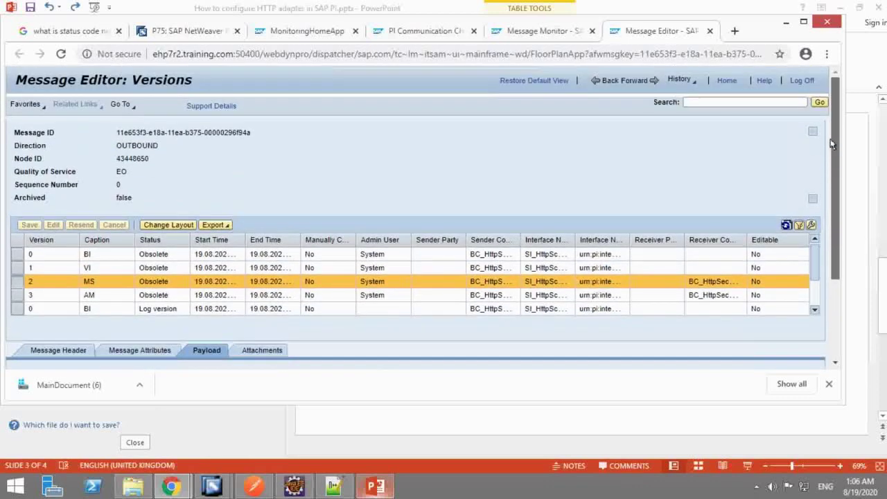
click(709, 30)
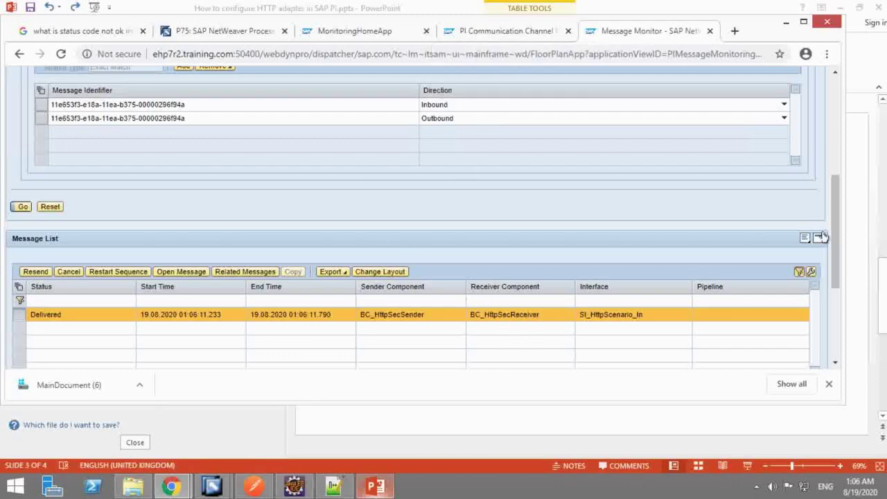
Show the message status overview for the time range Today, 12:30 AM - 1:30 AM.
drag(834, 235, 845, 127)
click(87, 126)
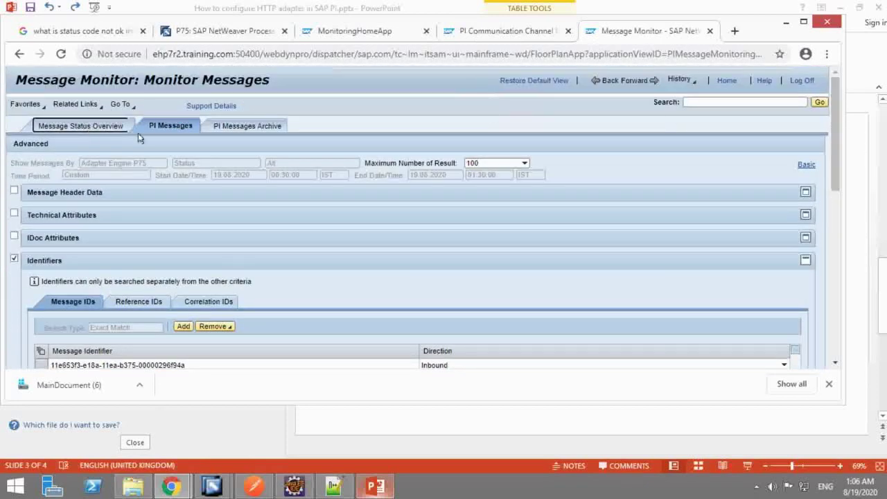
click(224, 145)
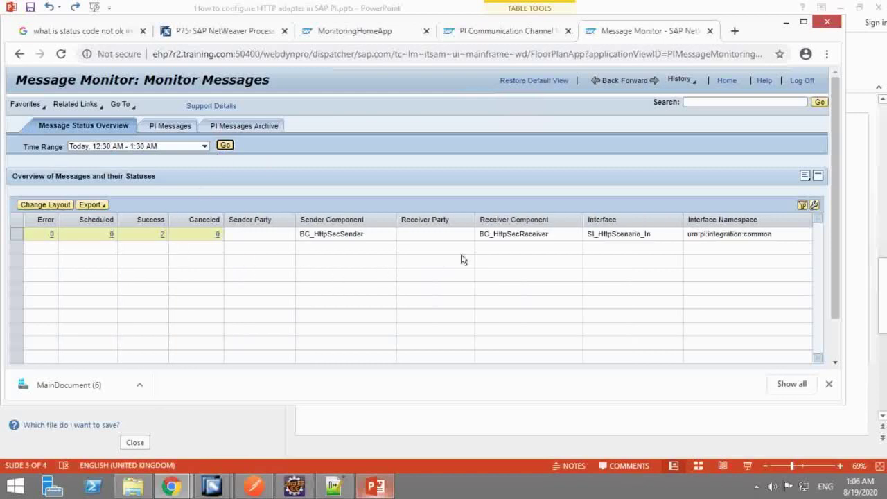
Check the scheduled messages for SI_HttpScenario_In, return to the message status overview and refresh it.
click(111, 235)
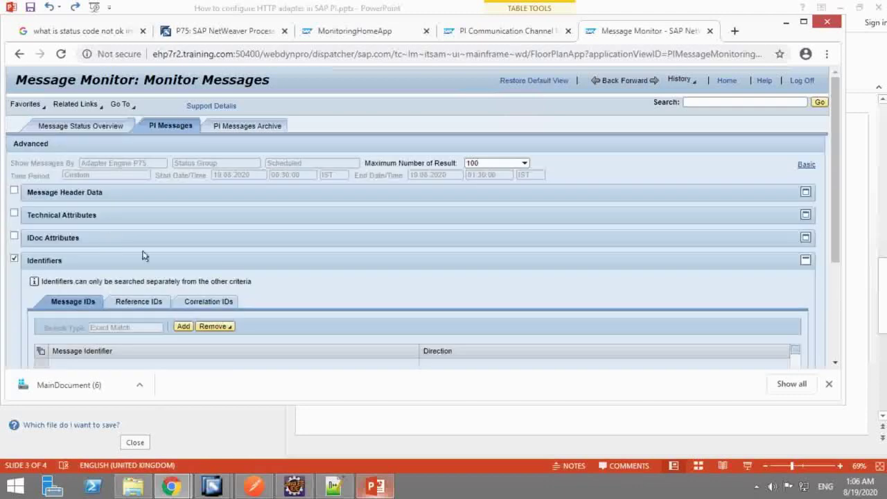
drag(837, 225, 845, 374)
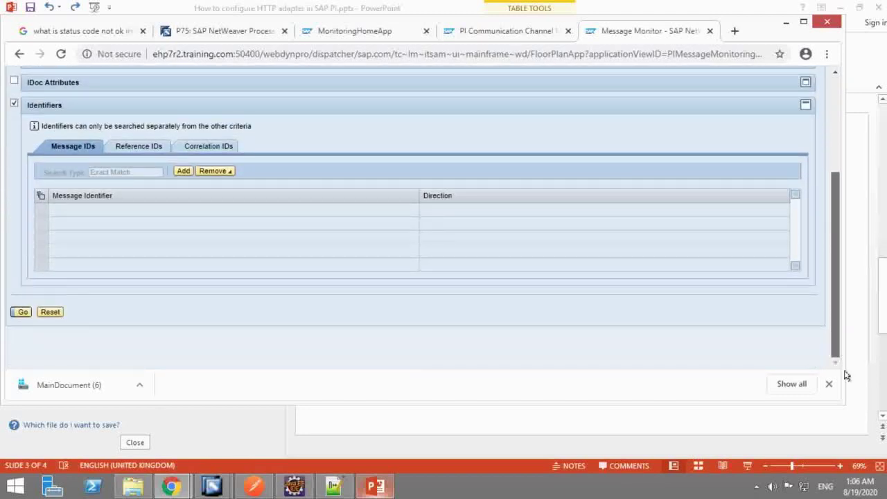
scroll(706, 158, up, 10)
click(90, 125)
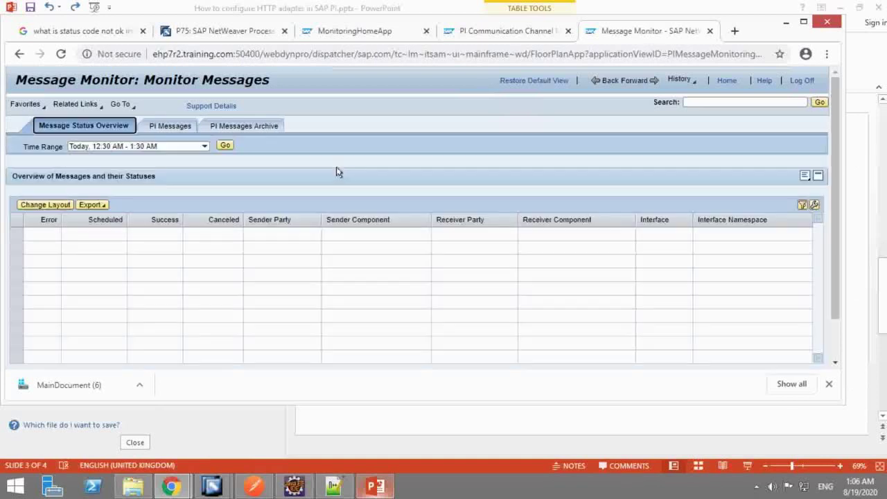
click(224, 145)
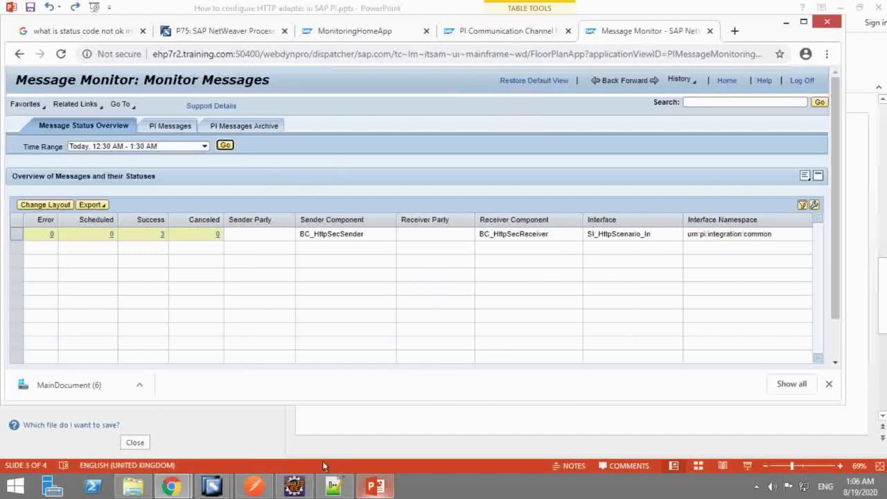
Switch to the Integration Builder, dismiss the activation notice and show the processing parameters of channel CC_HttpScenario_FTP_Send.
mouse_move(214, 487)
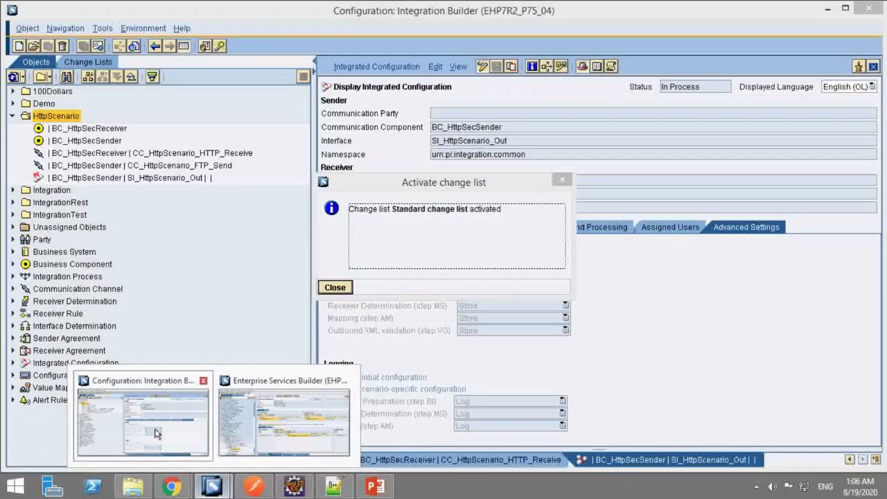
click(143, 423)
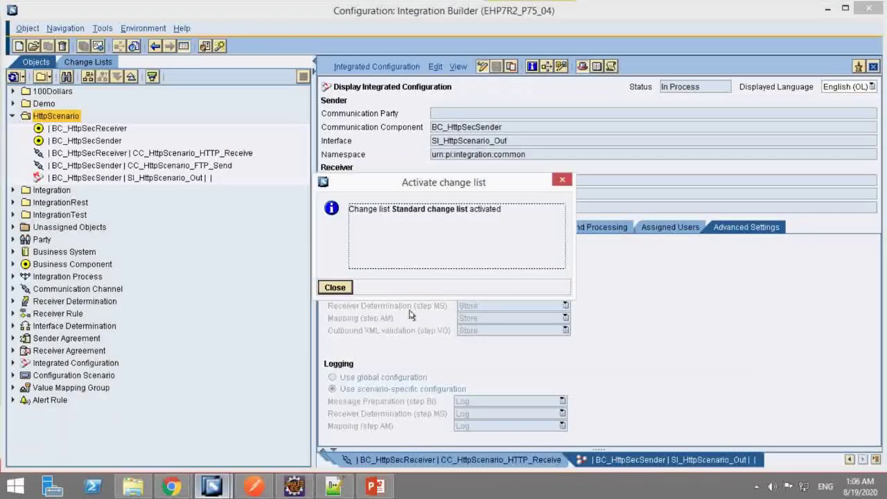
click(335, 287)
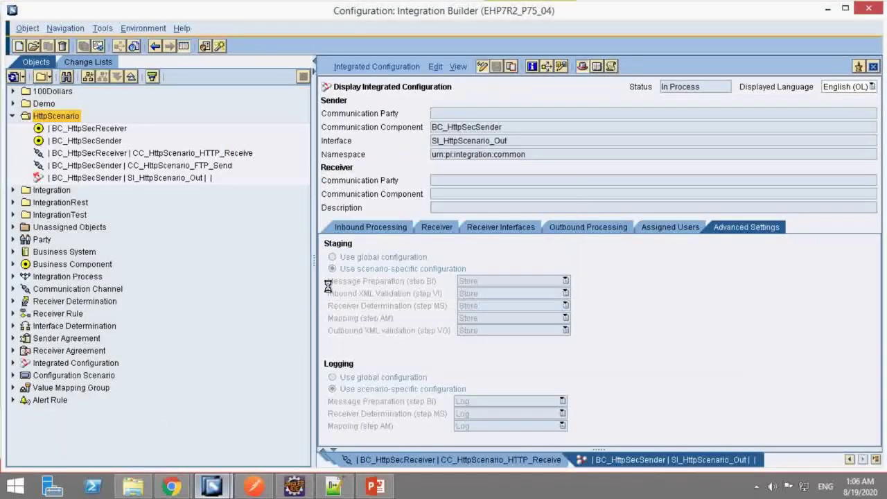
double_click(110, 166)
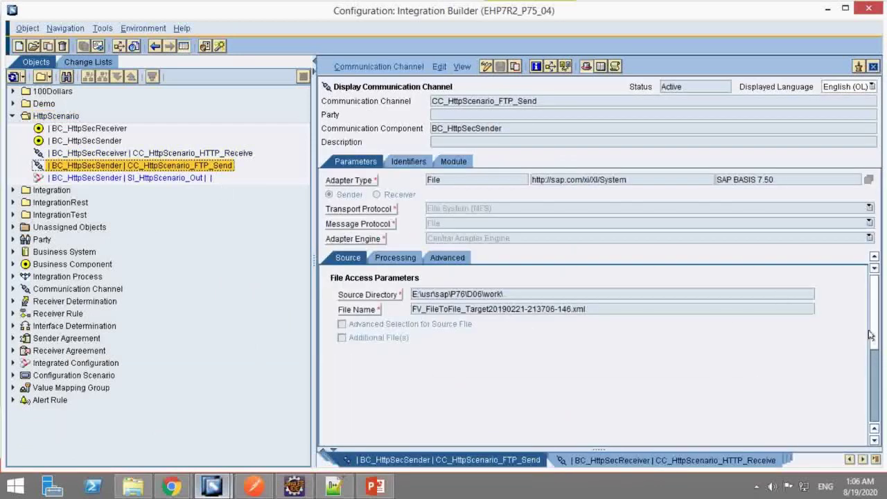
click(400, 258)
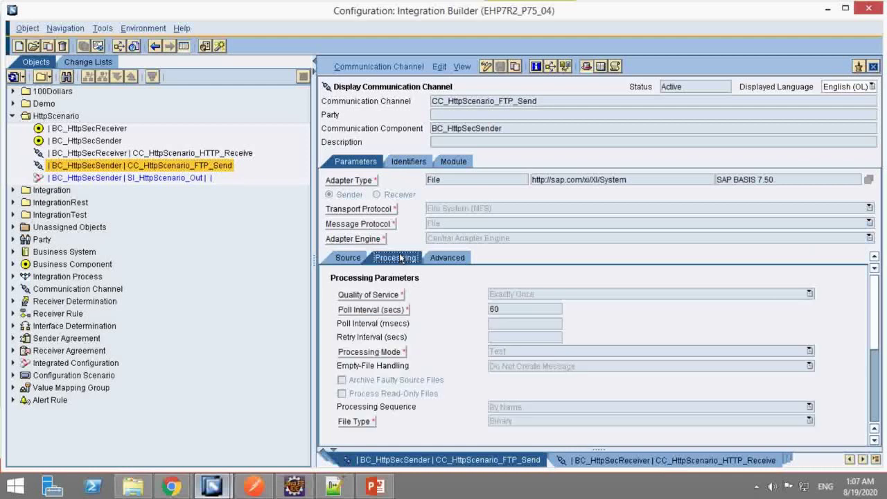
Set the sender channel's Quality of Service to Best Effort and save the channel.
click(483, 66)
click(583, 293)
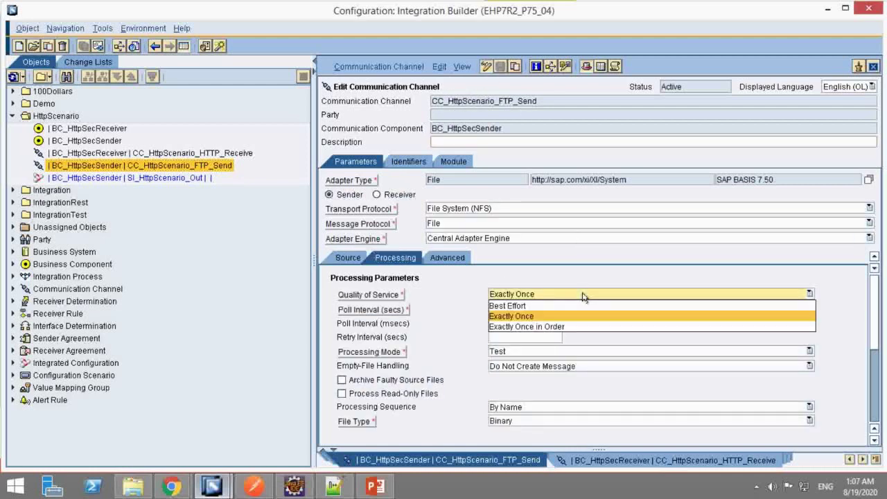
click(514, 302)
click(500, 66)
Activate the changed CC_HttpScenario_FTP_Send channel with its standard change list and dismiss the notice.
click(374, 72)
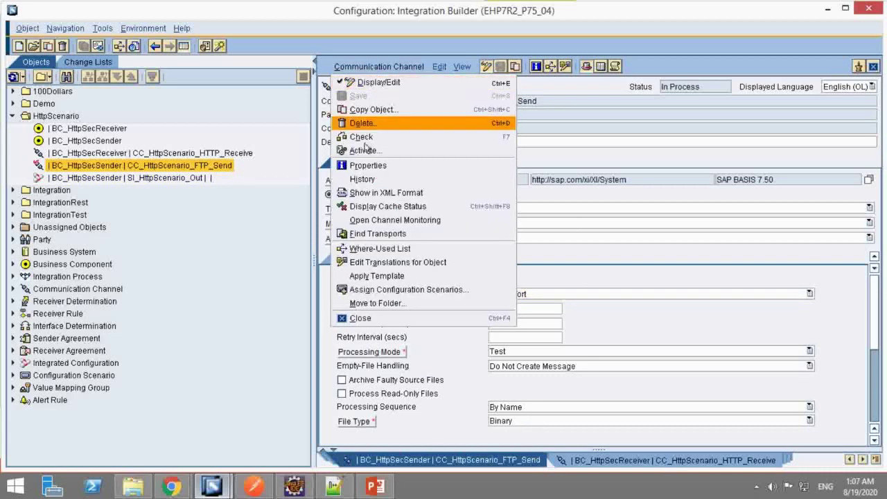
click(366, 151)
click(310, 369)
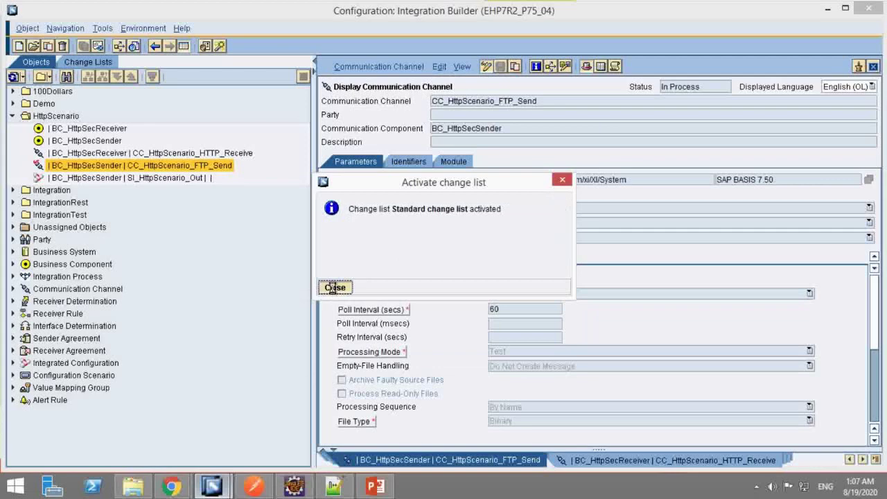
click(334, 288)
Switch to Chrome, close the Message Monitor, and stop and restart CC_HttpScenario_FTP_Send in the channel monitor.
mouse_move(179, 488)
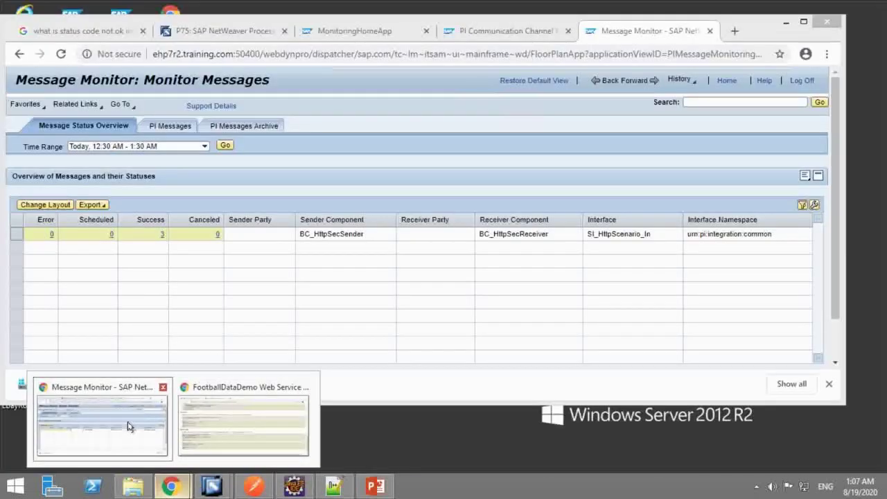
click(128, 424)
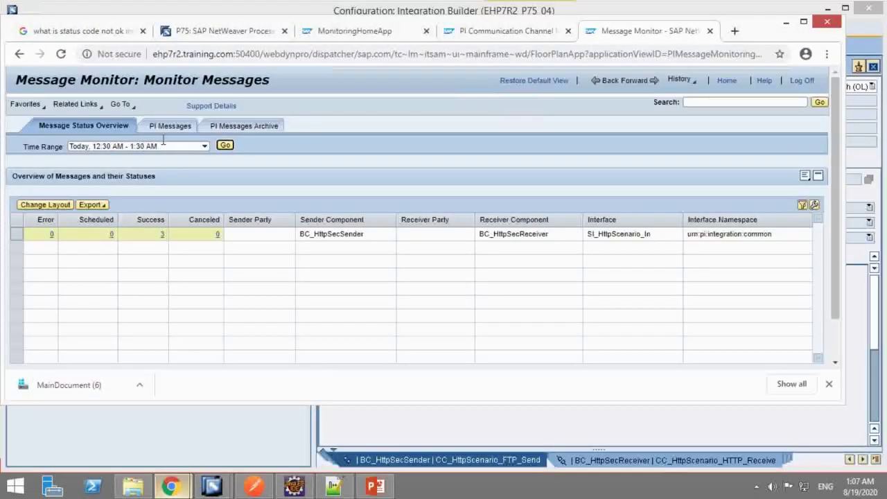
click(711, 31)
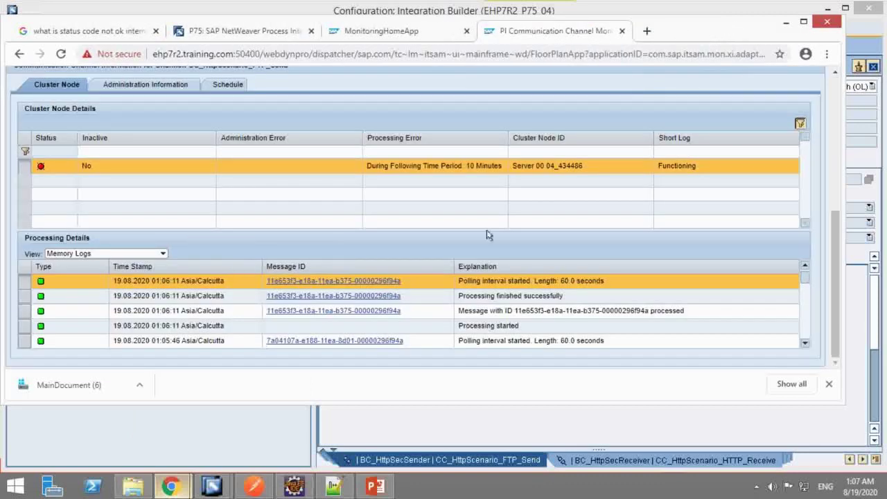
drag(833, 270, 720, 156)
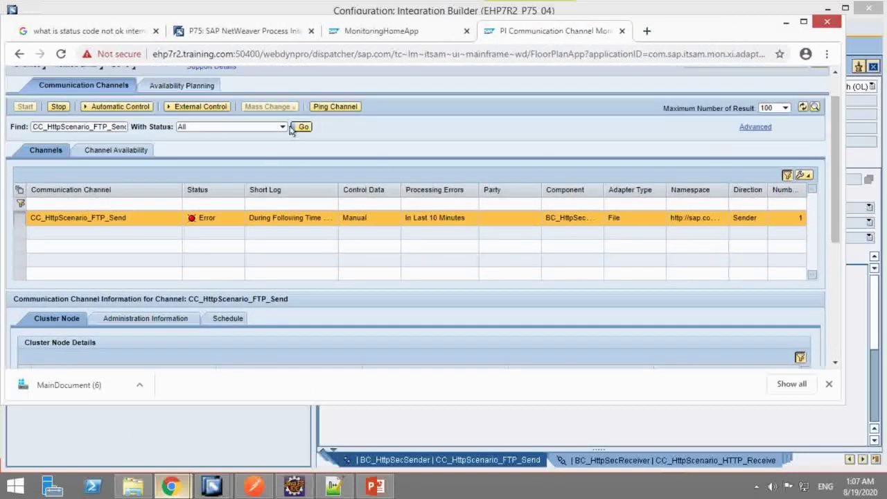
click(59, 107)
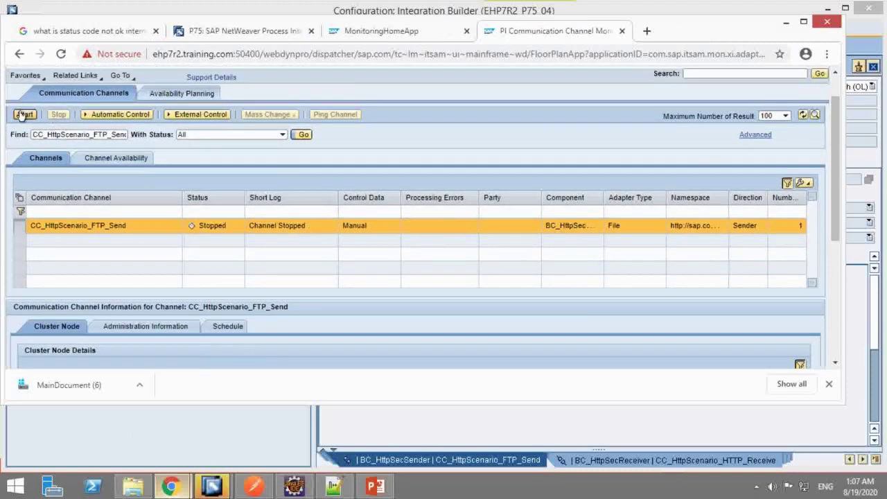
click(26, 116)
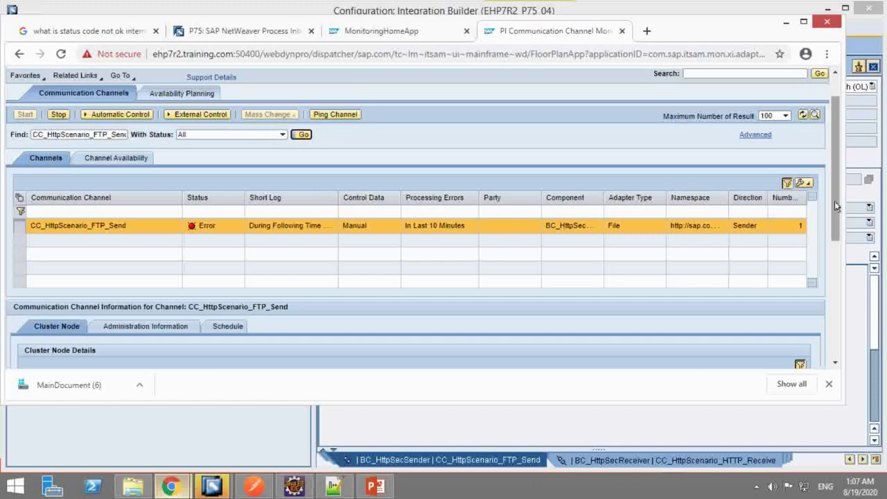
Open the Adapter Engine's Message Monitor from Monitoring Home and show the status overview for Today, 12:30 AM - 1:30 AM.
click(379, 39)
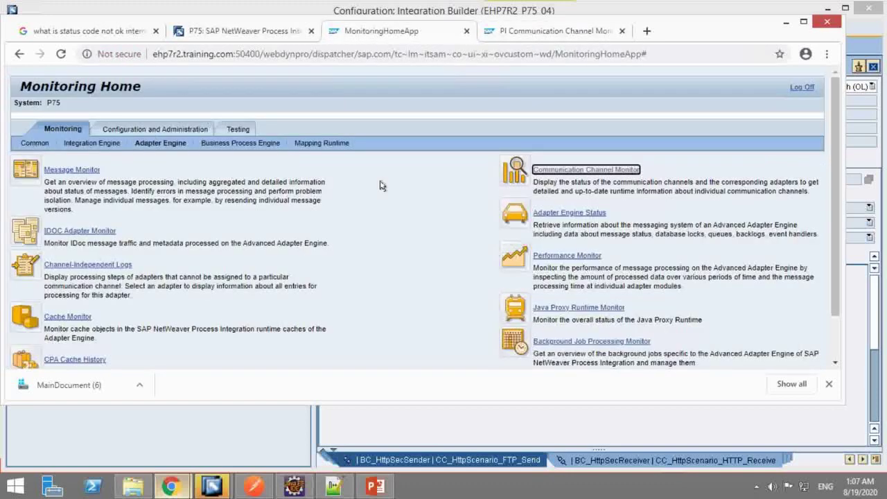
click(73, 170)
click(224, 145)
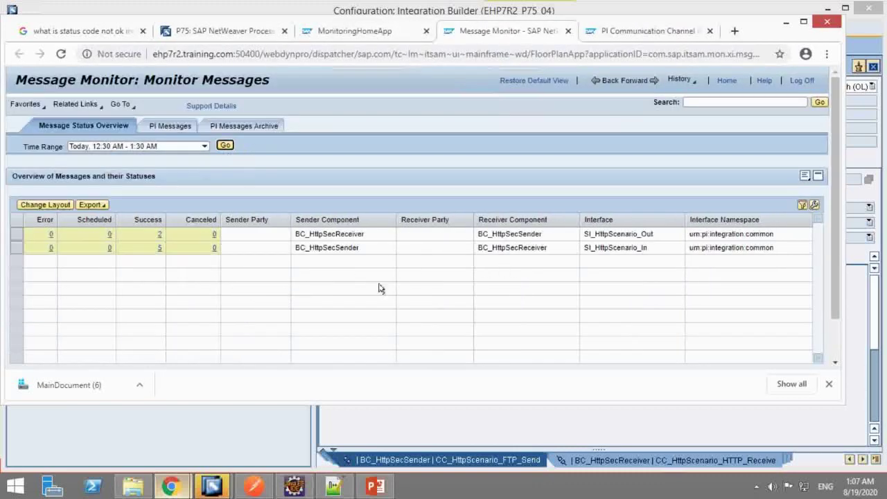
List the successful messages from BC_HttpSecReceiver to BC_HttpSecSender and open the one started at 01:08:05 in the Message Editor.
click(157, 235)
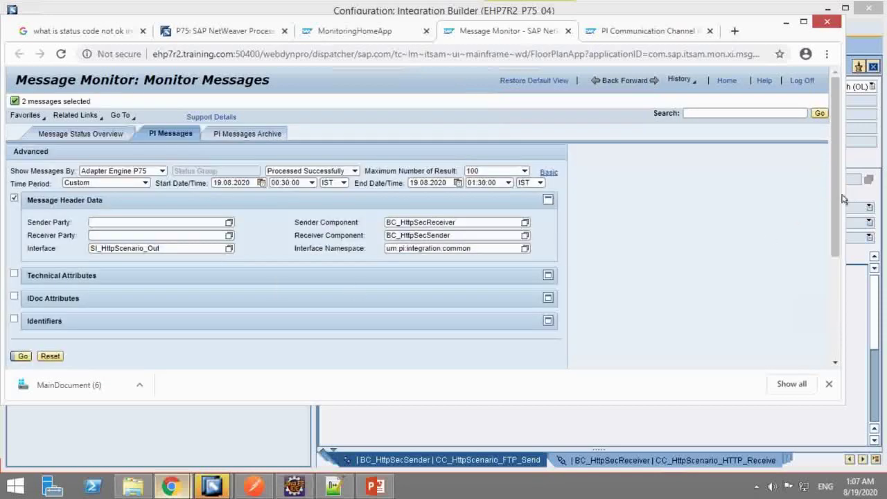
drag(834, 210, 839, 325)
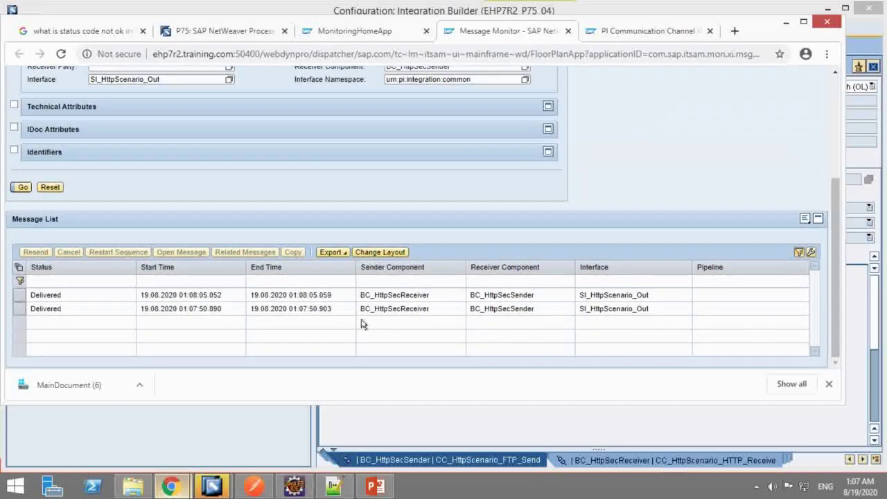
click(422, 295)
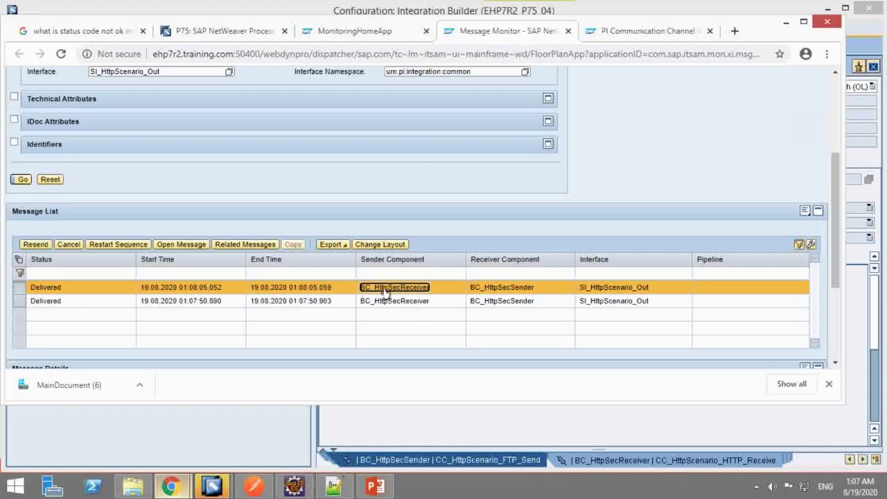
click(184, 244)
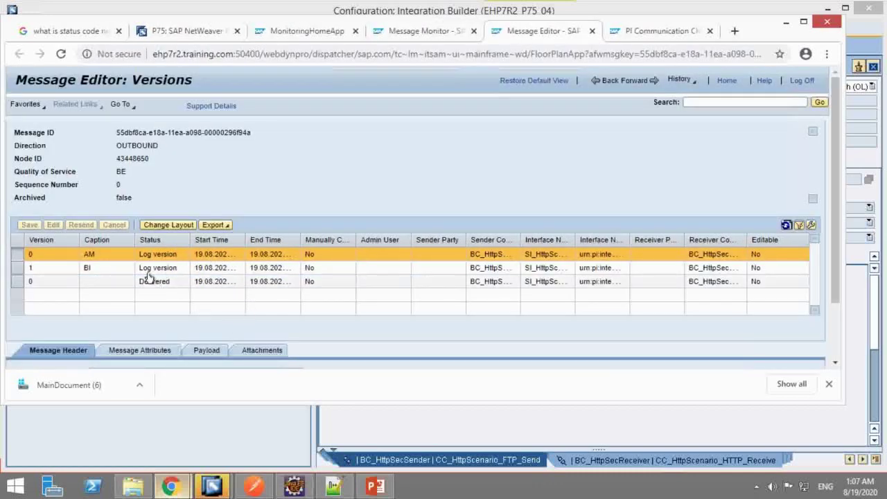
Download the payload of the message's AM log version and open the MainDocument (7) file from Downloads in Notepad++.
click(205, 350)
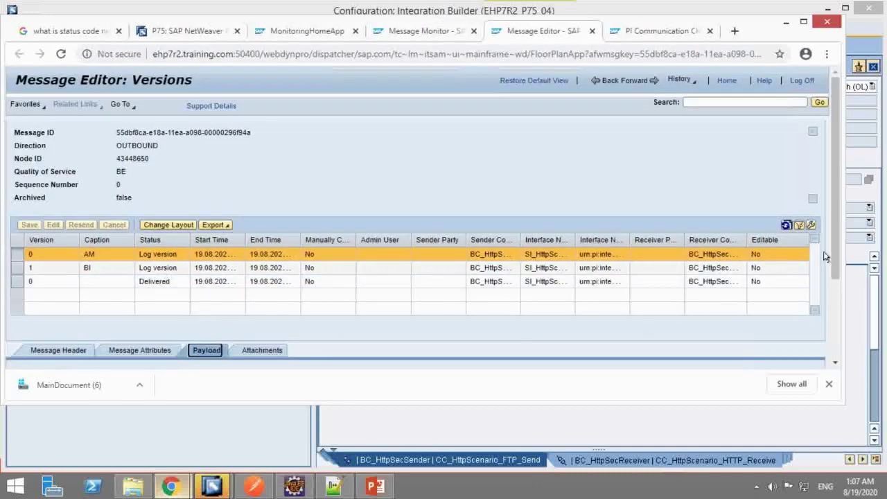
drag(835, 257, 847, 333)
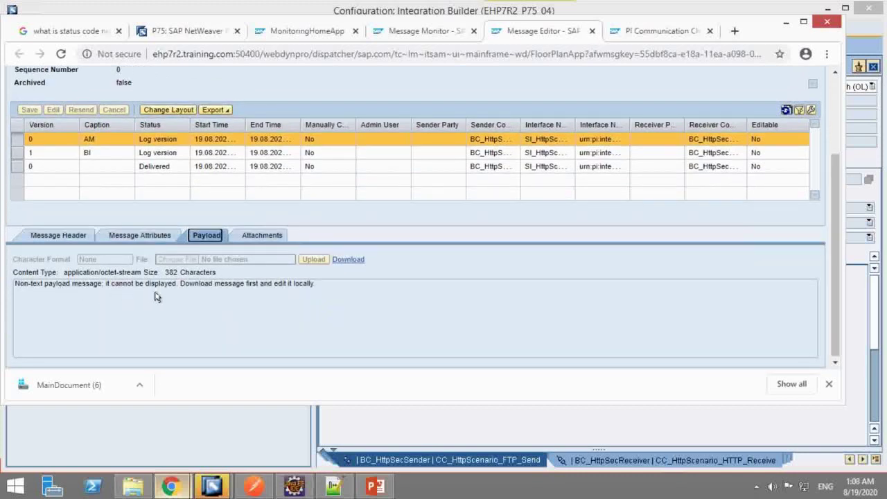
click(350, 259)
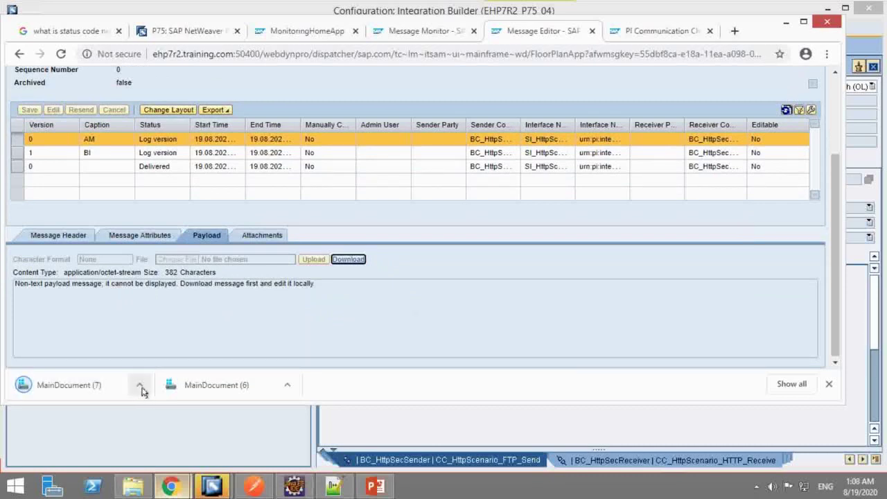
click(140, 385)
click(170, 340)
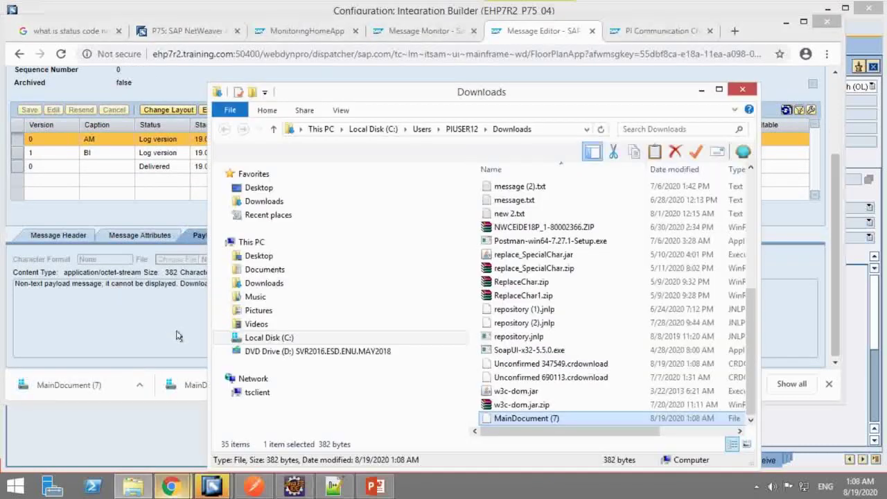
right_click(502, 424)
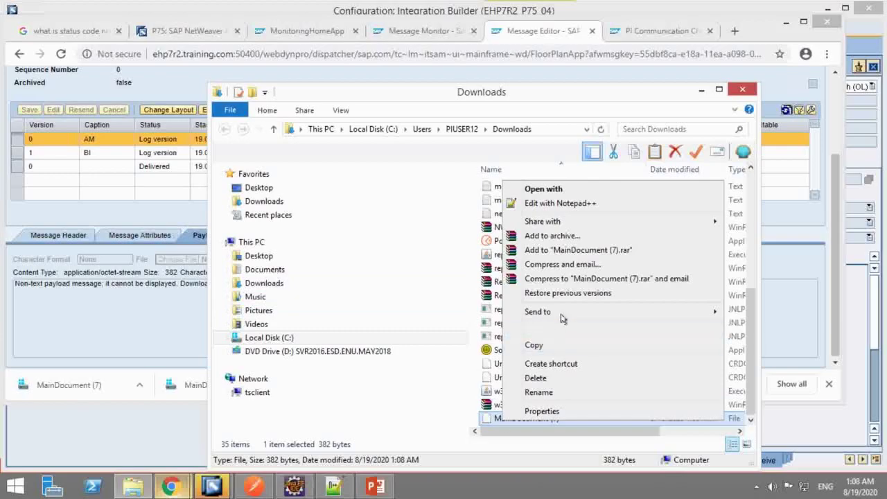
click(551, 204)
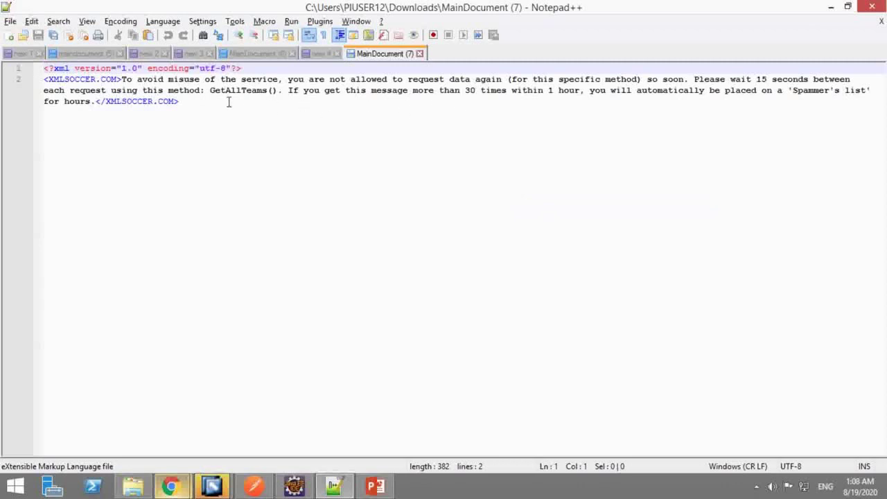
Close MainDocument (7), minimize Notepad++ and the Downloads folder, and close the Message Editor.
click(421, 55)
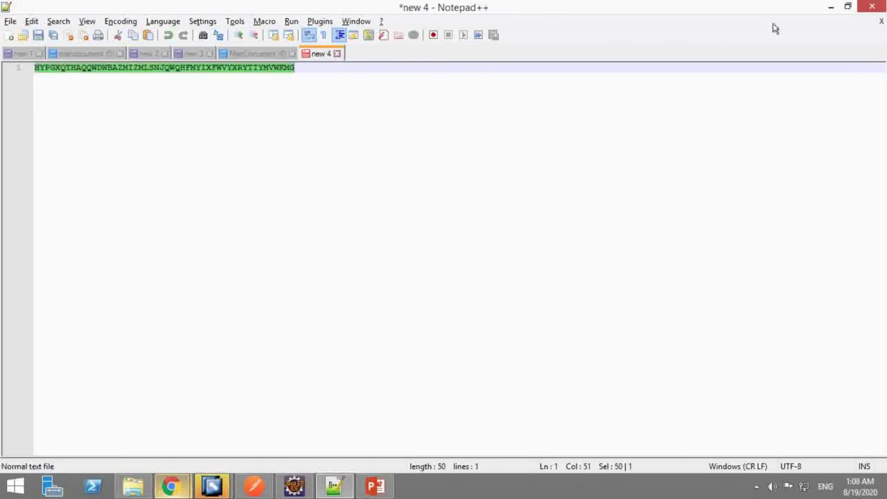
click(830, 7)
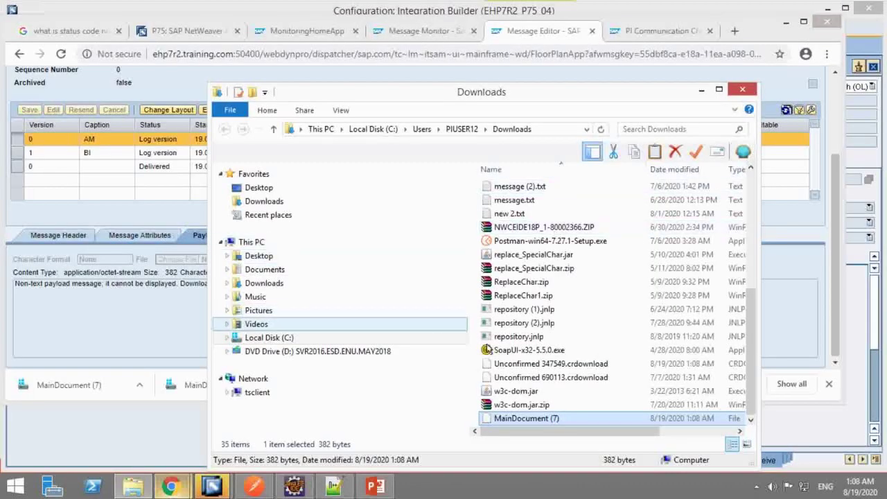
click(701, 89)
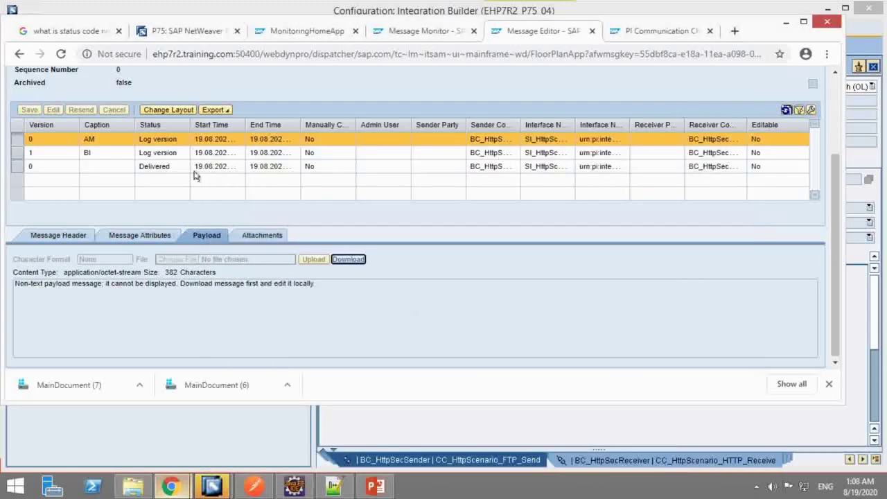
click(593, 33)
Open the delivered message started at 01:07:50 and show the payload of its AM log version.
click(257, 300)
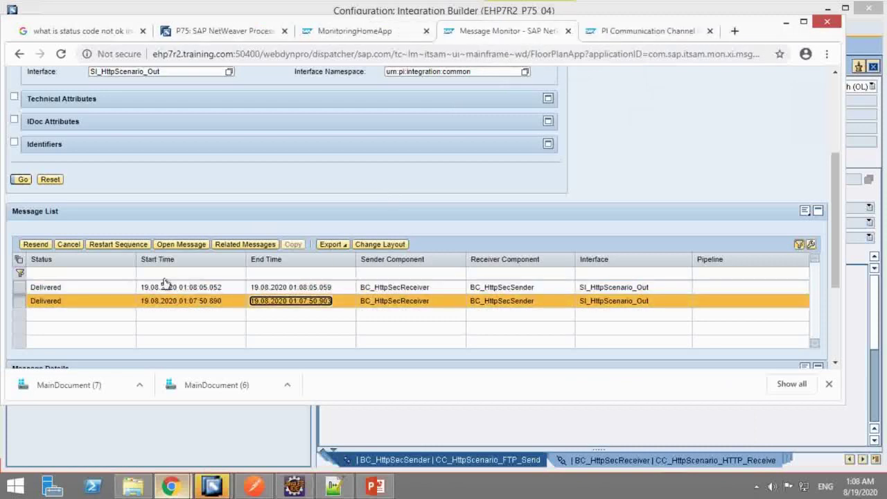
click(181, 244)
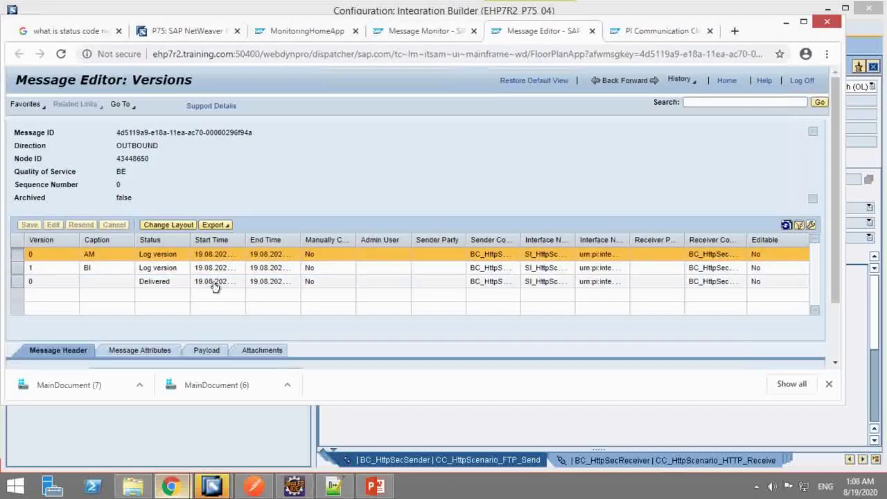
click(206, 350)
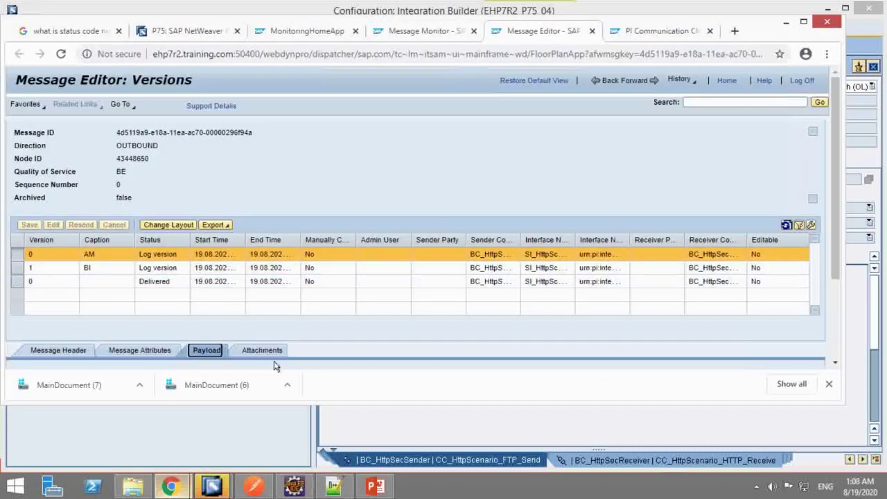
scroll(477, 339, down, 1)
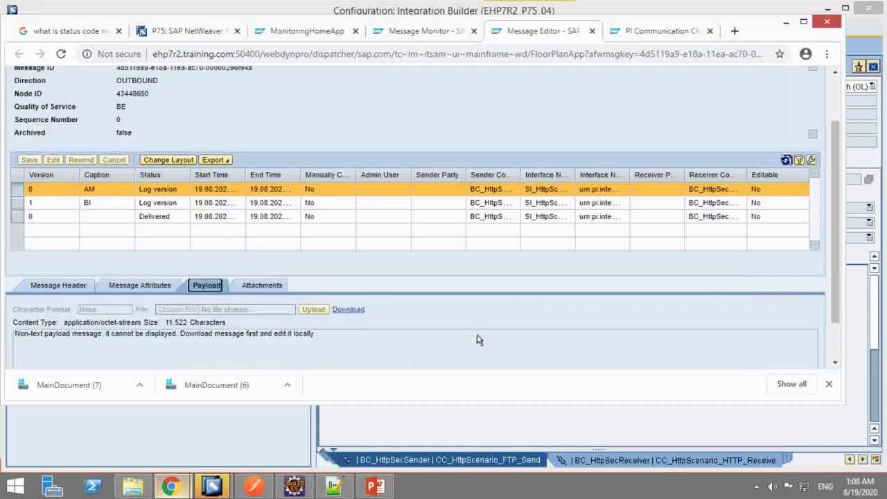
Download this message's payload and open the MainDocument (8) file from Downloads in Notepad++.
click(348, 310)
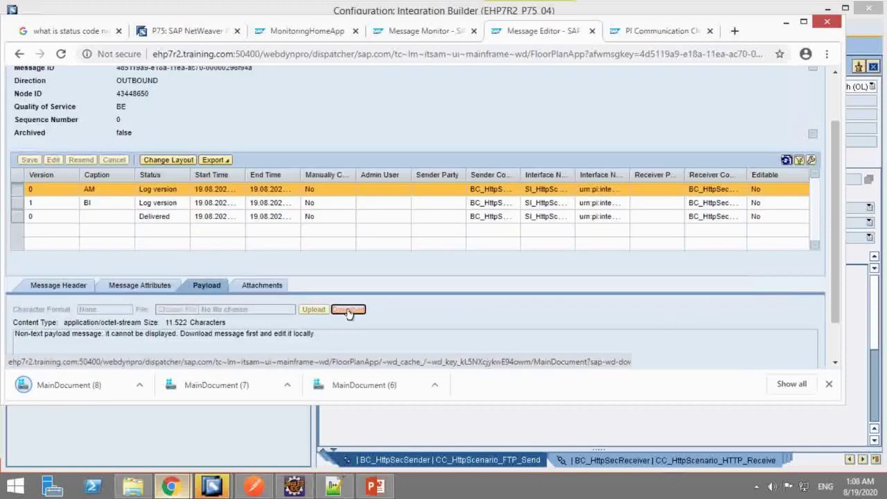
click(138, 386)
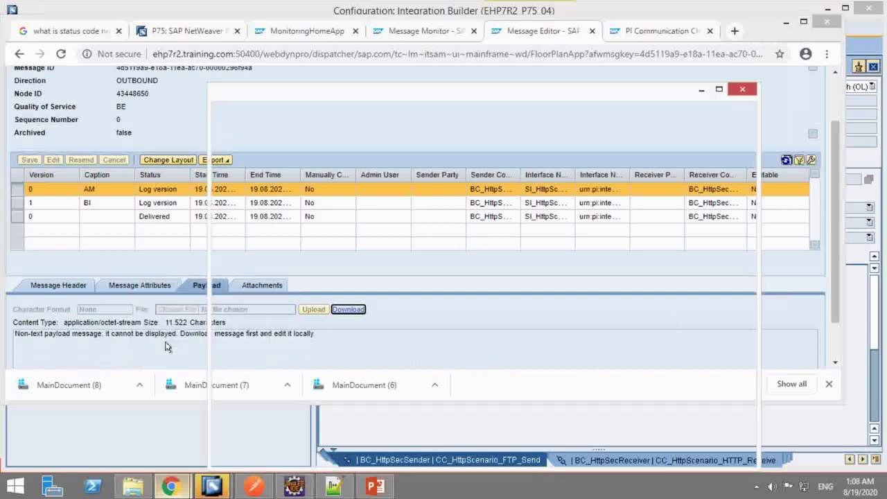
click(166, 340)
right_click(524, 187)
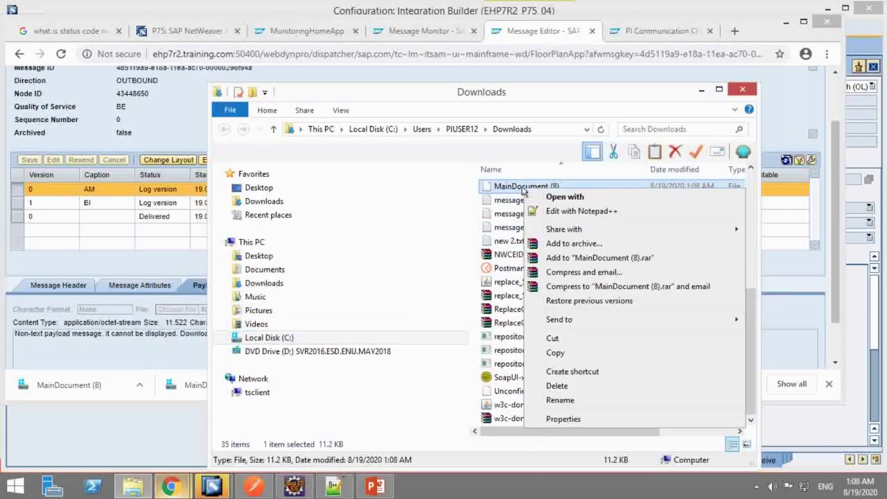
click(566, 211)
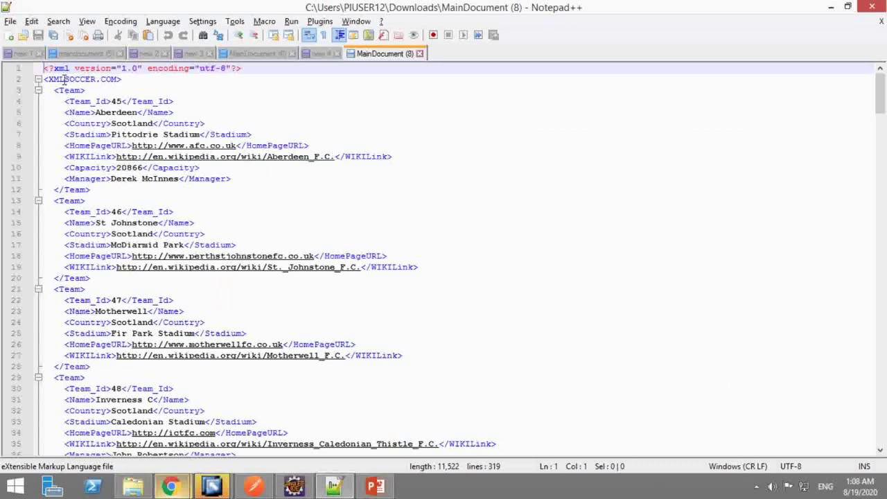
Examine the XMLSOCCER.COM response in MainDocument (8), reading through the Team entries and their Team_Id, Name and Stadium fields.
drag(44, 69, 236, 375)
click(597, 303)
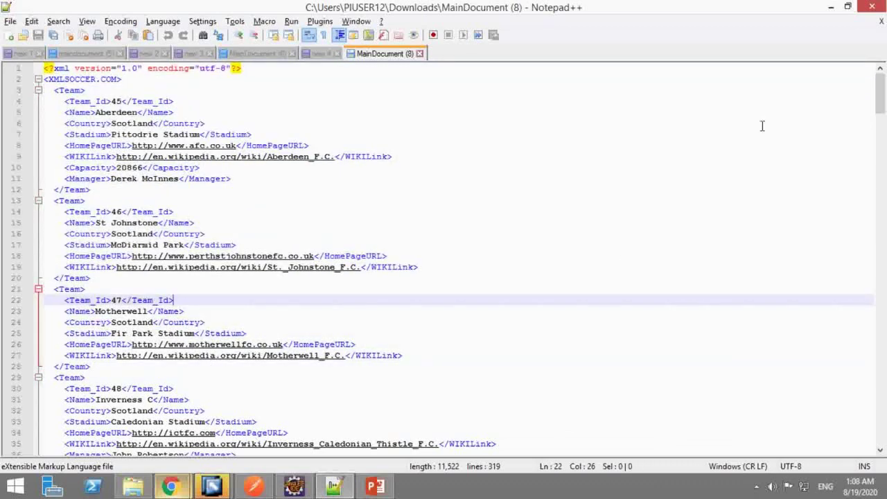
mouse_move(879, 96)
mouse_down()
mouse_move(880, 127)
mouse_move(878, 101)
mouse_up()
drag(877, 105, 882, 172)
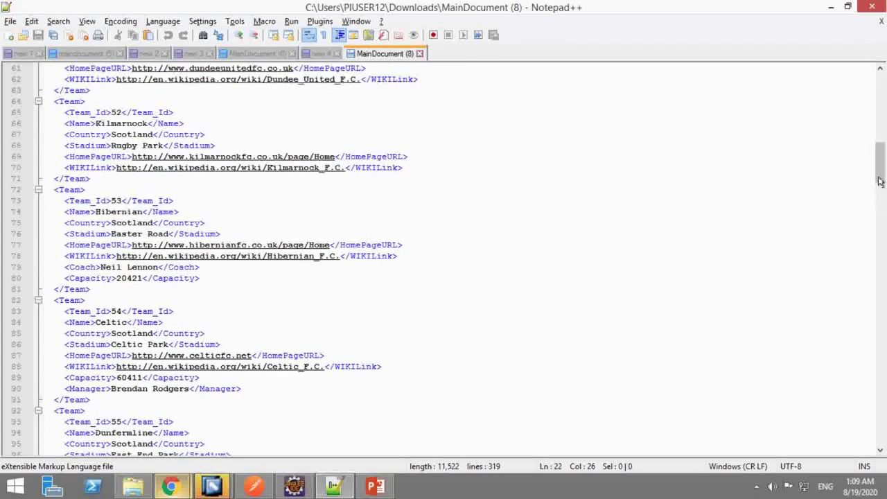
drag(880, 176, 881, 104)
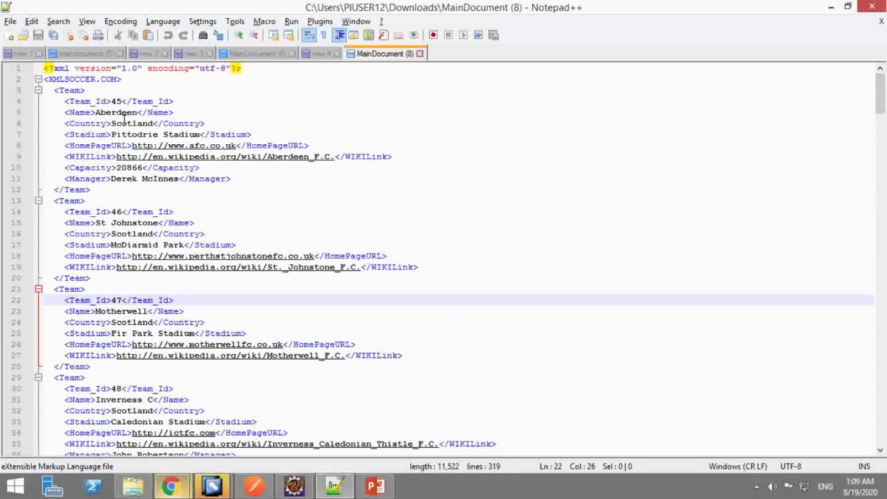
click(125, 114)
double_click(110, 104)
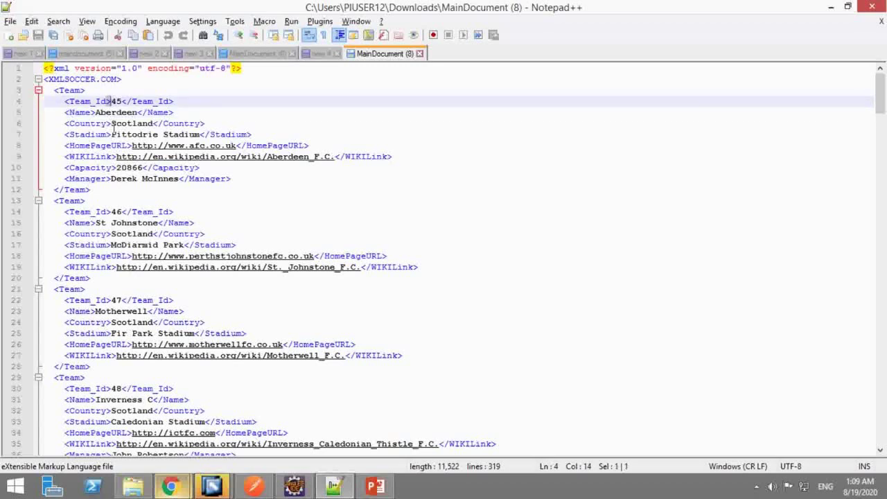
click(101, 221)
drag(880, 110, 882, 138)
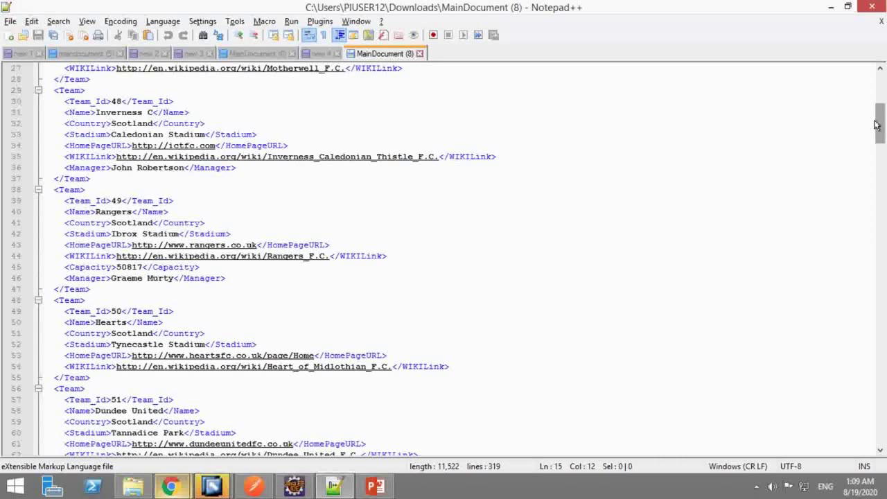
drag(877, 125, 878, 135)
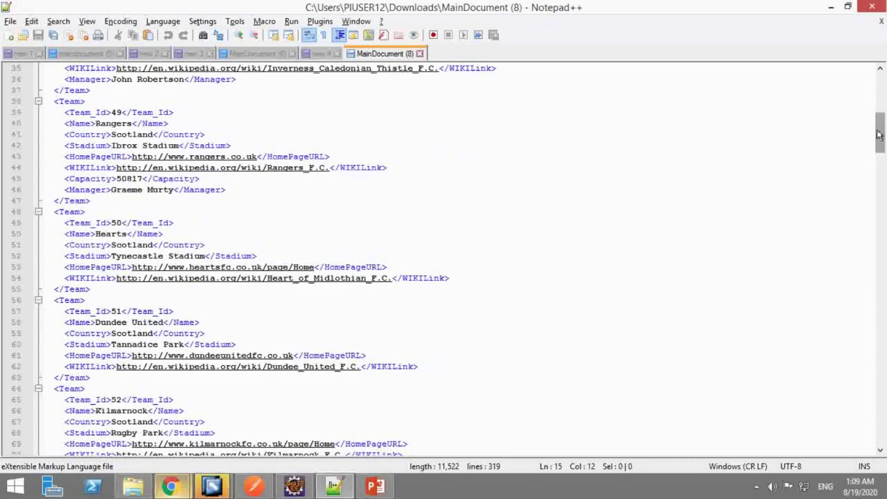